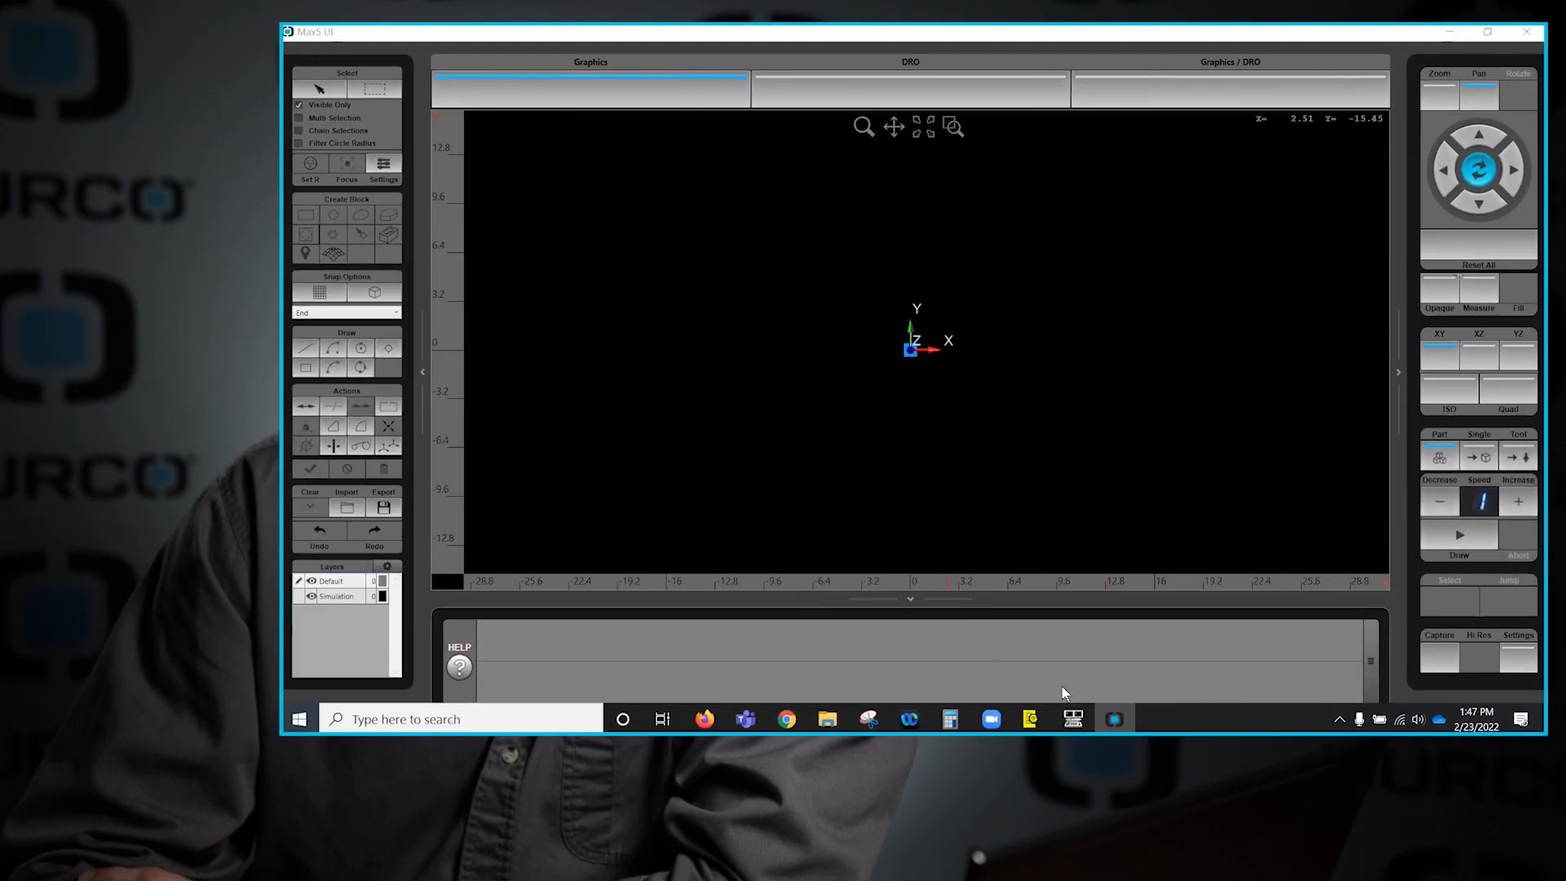
# - Start a new program in the Program Manager and switch to the Max5 graphics screen
pyautogui.click(1260, 436)
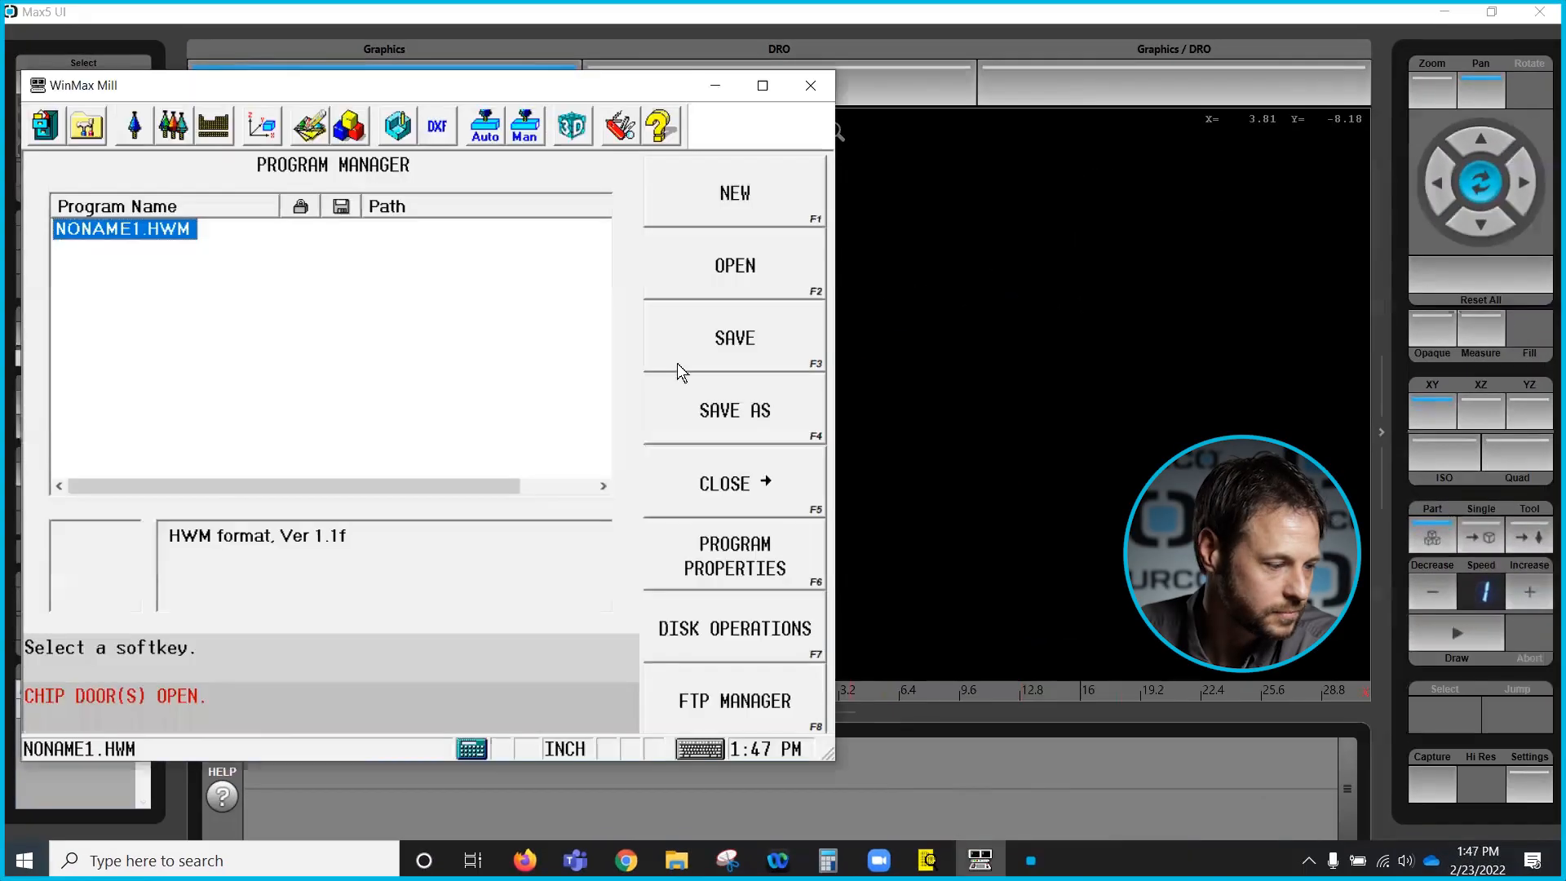
pyautogui.click(687, 204)
pyautogui.click(682, 204)
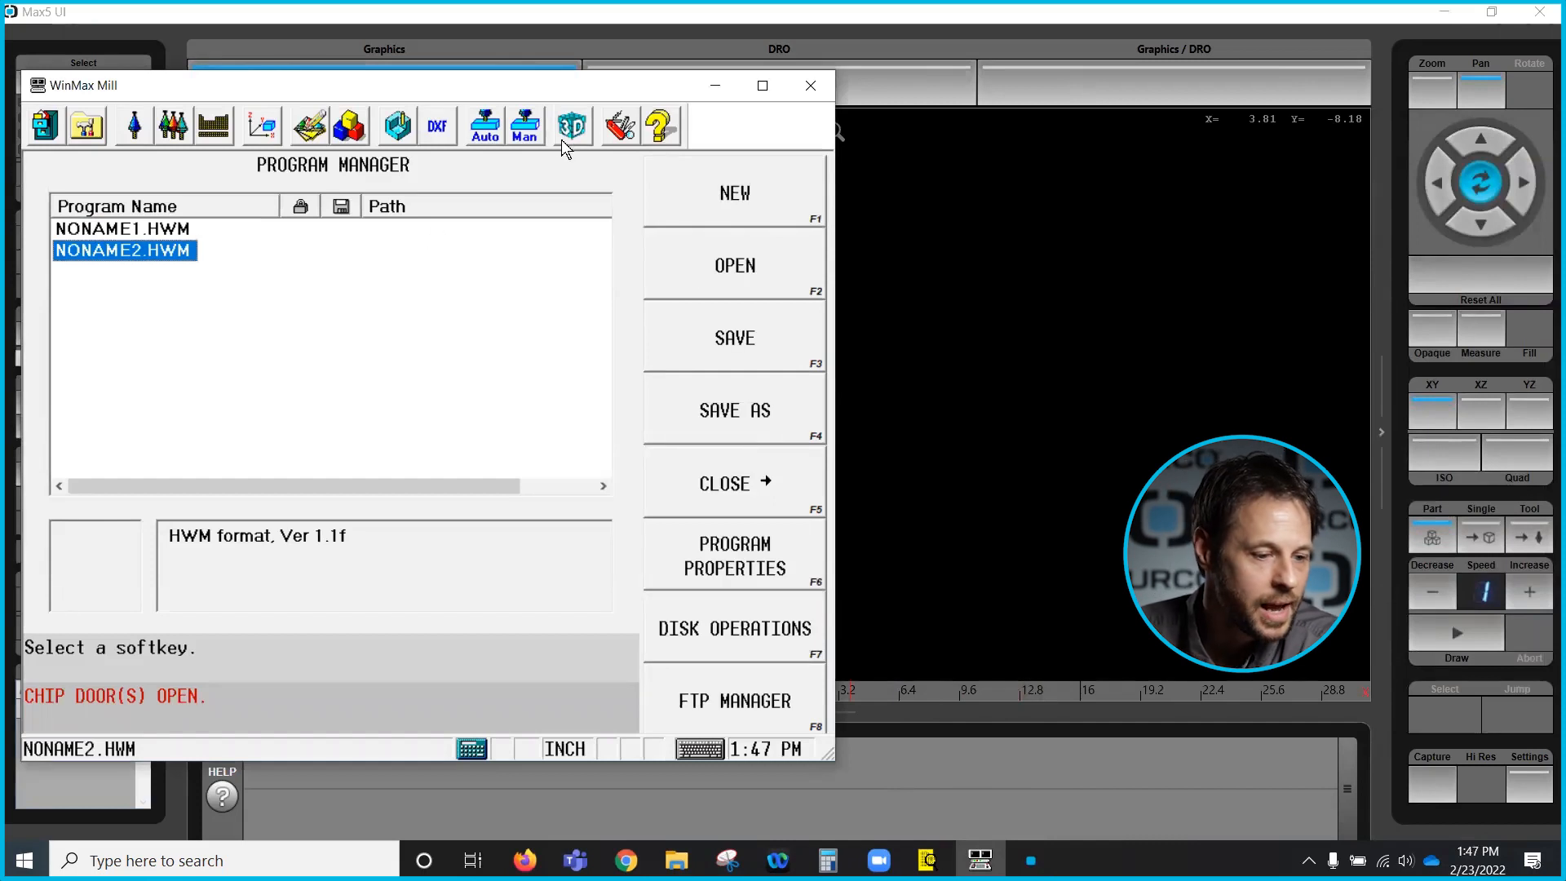
pyautogui.click(1017, 277)
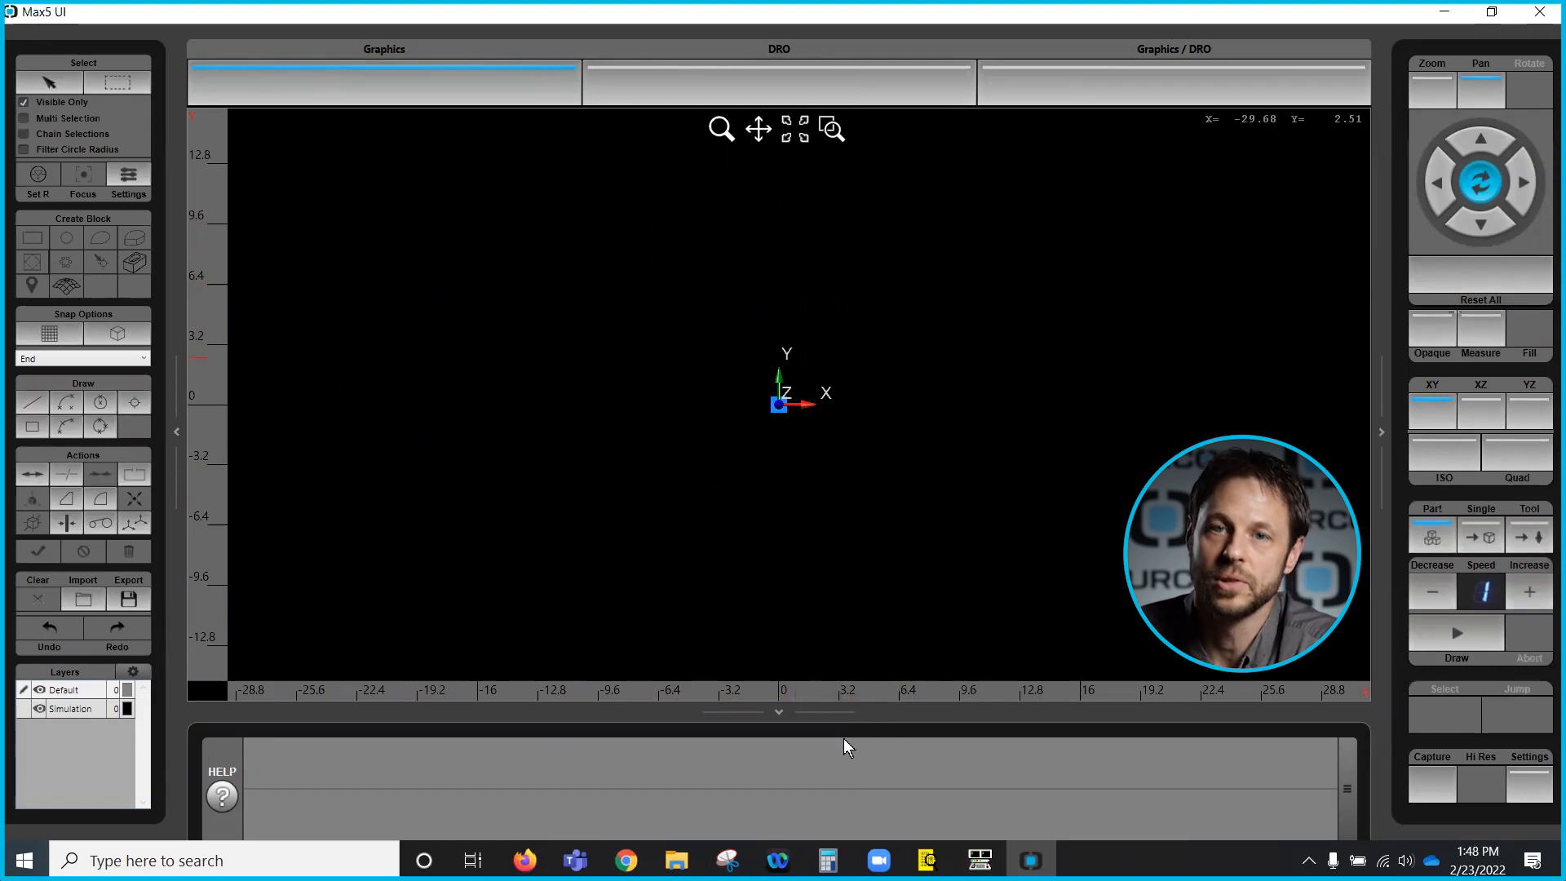
# - Collapse and restore the side and bottom panels around the graphics area
pyautogui.click(176, 429)
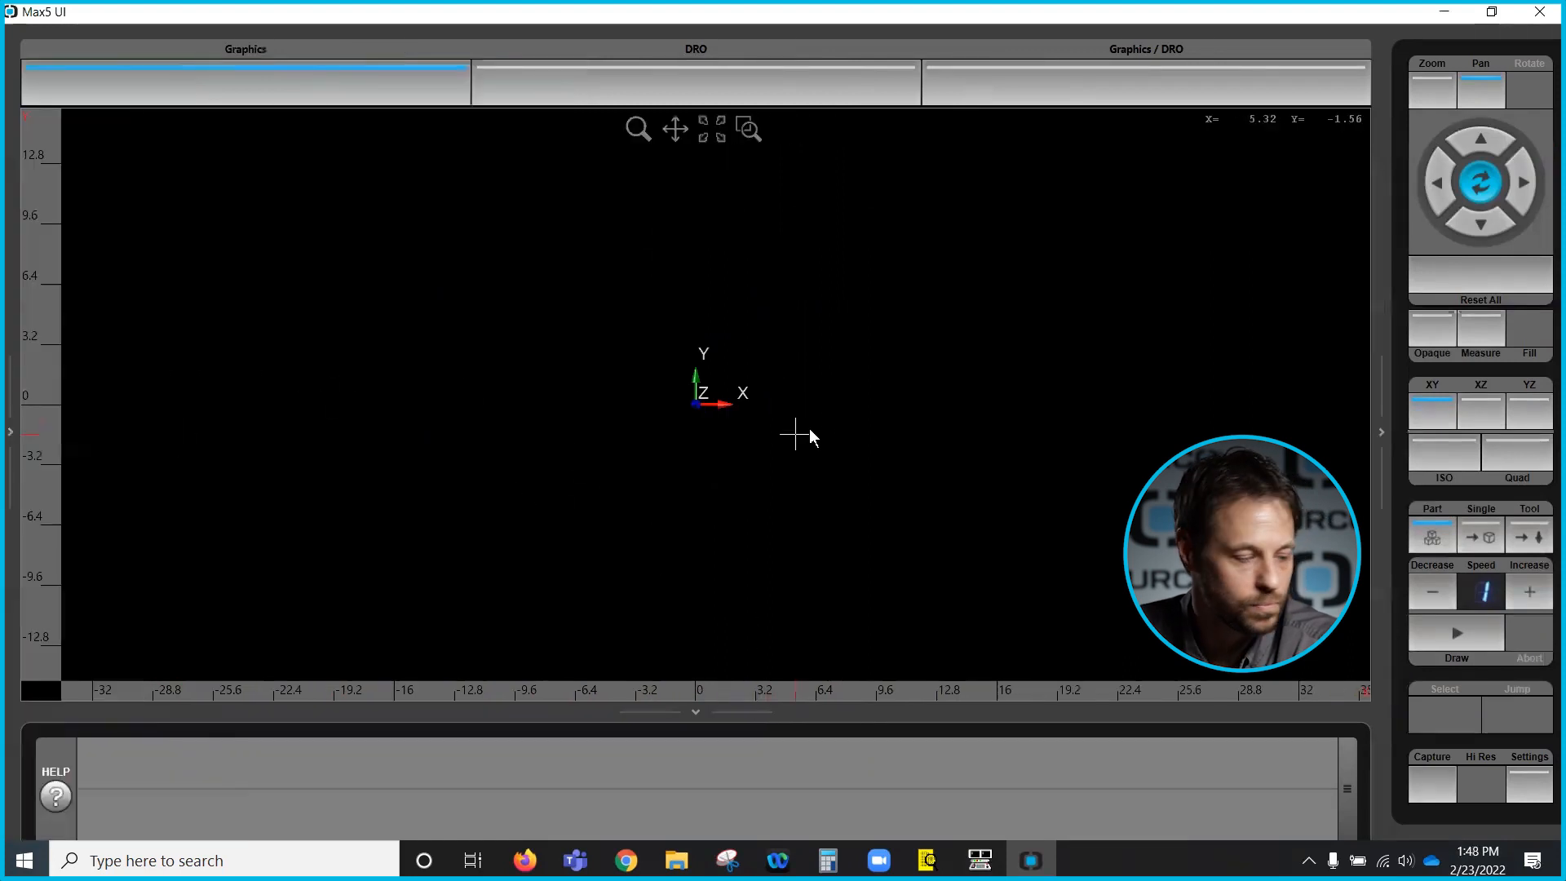
pyautogui.click(694, 711)
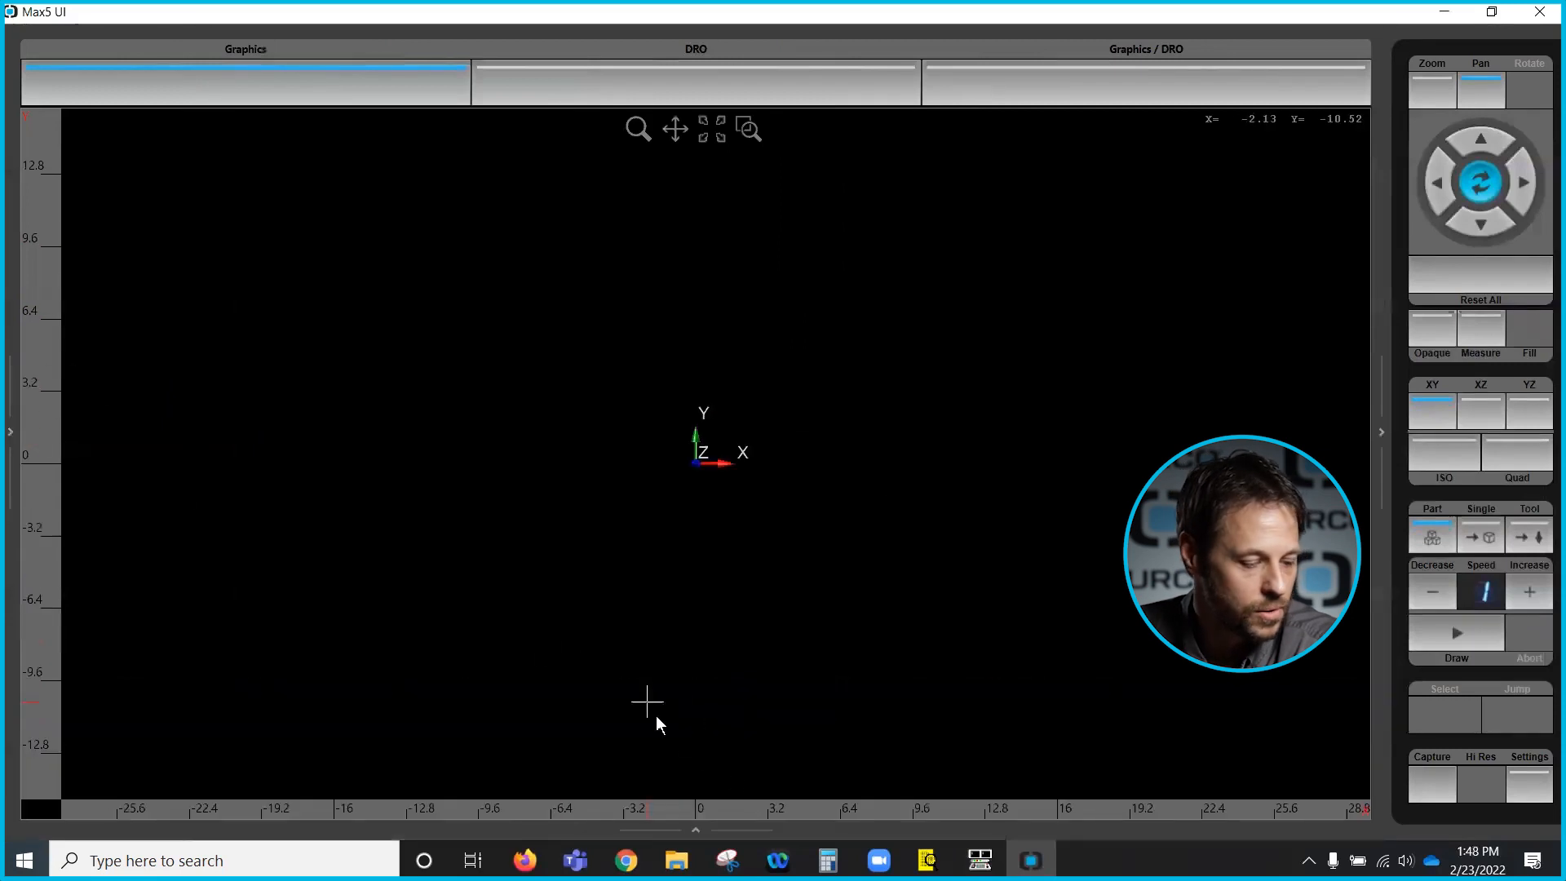
pyautogui.click(1381, 433)
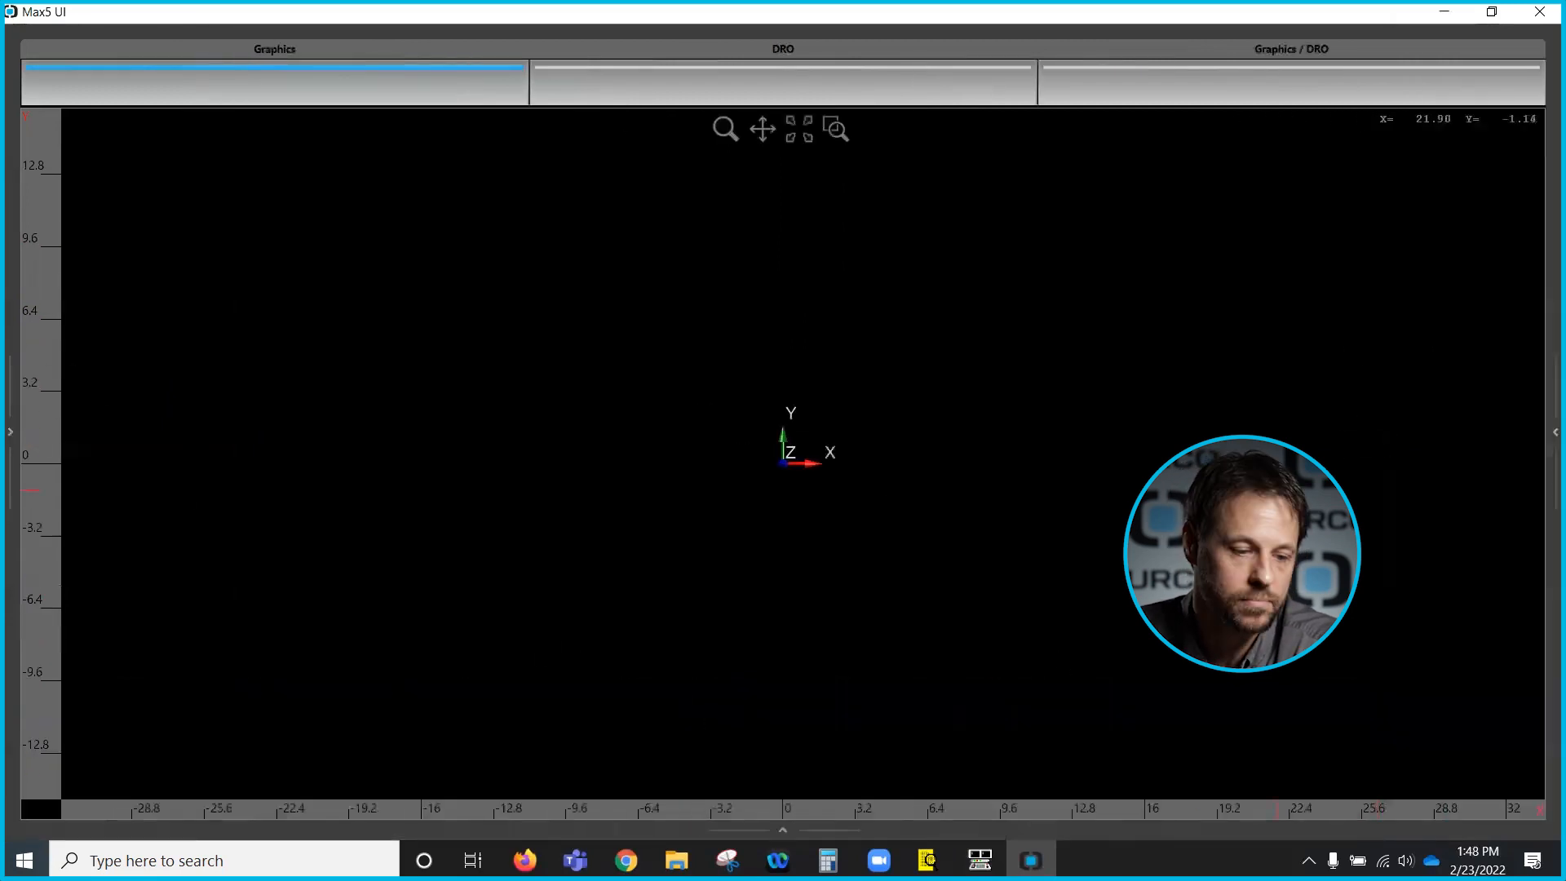
pyautogui.click(1549, 433)
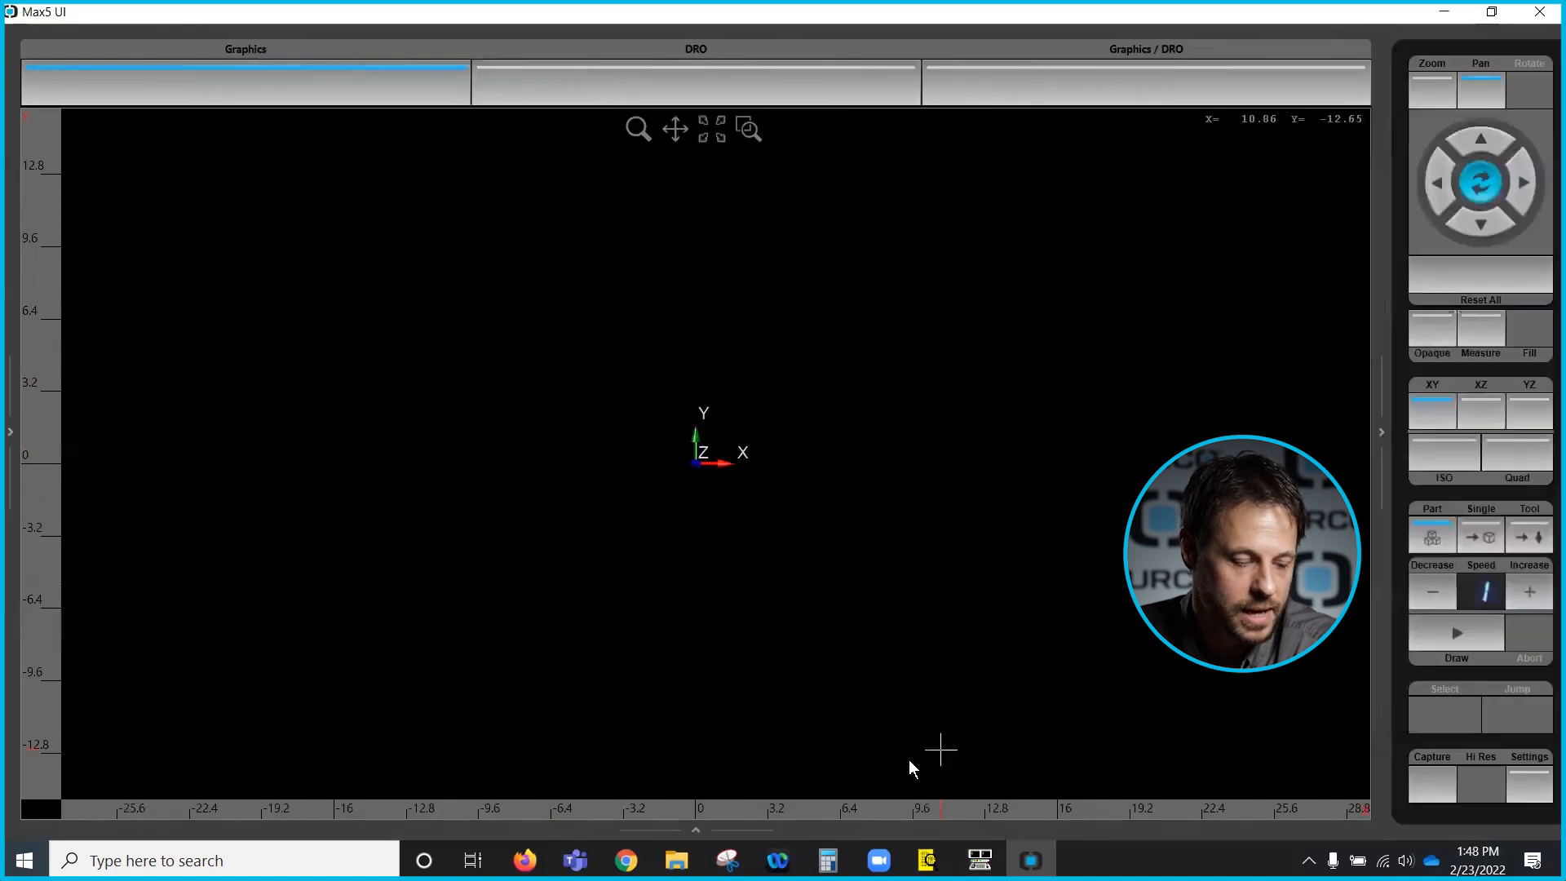
pyautogui.click(695, 830)
pyautogui.click(10, 431)
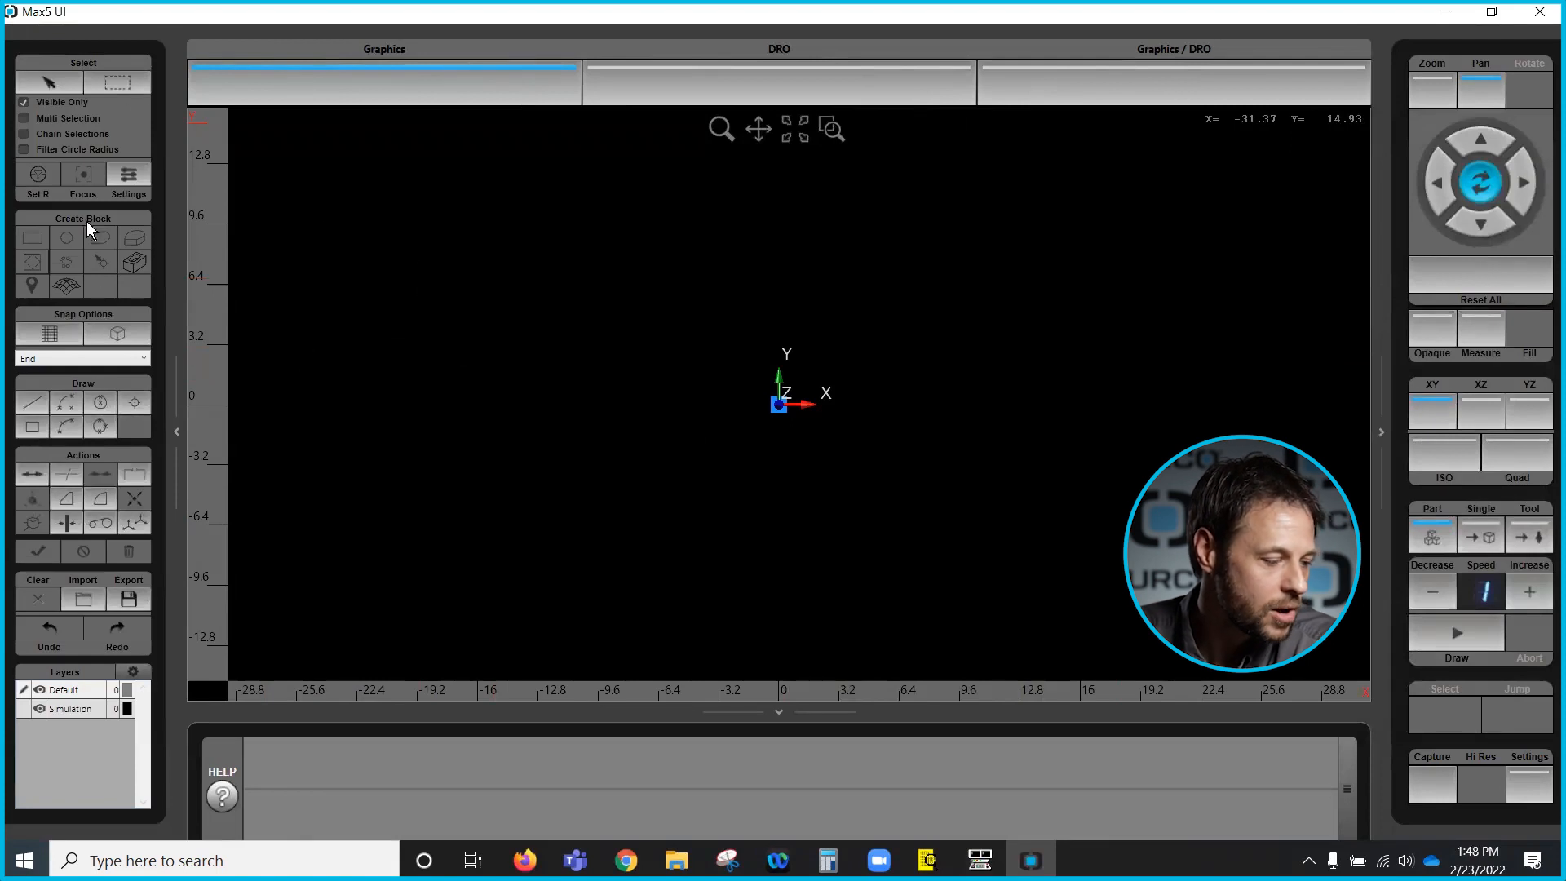
# - Import the drawing A06.DXF from the Desktop folder DXF - 3D DXF - Solid Model Import
pyautogui.click(86, 326)
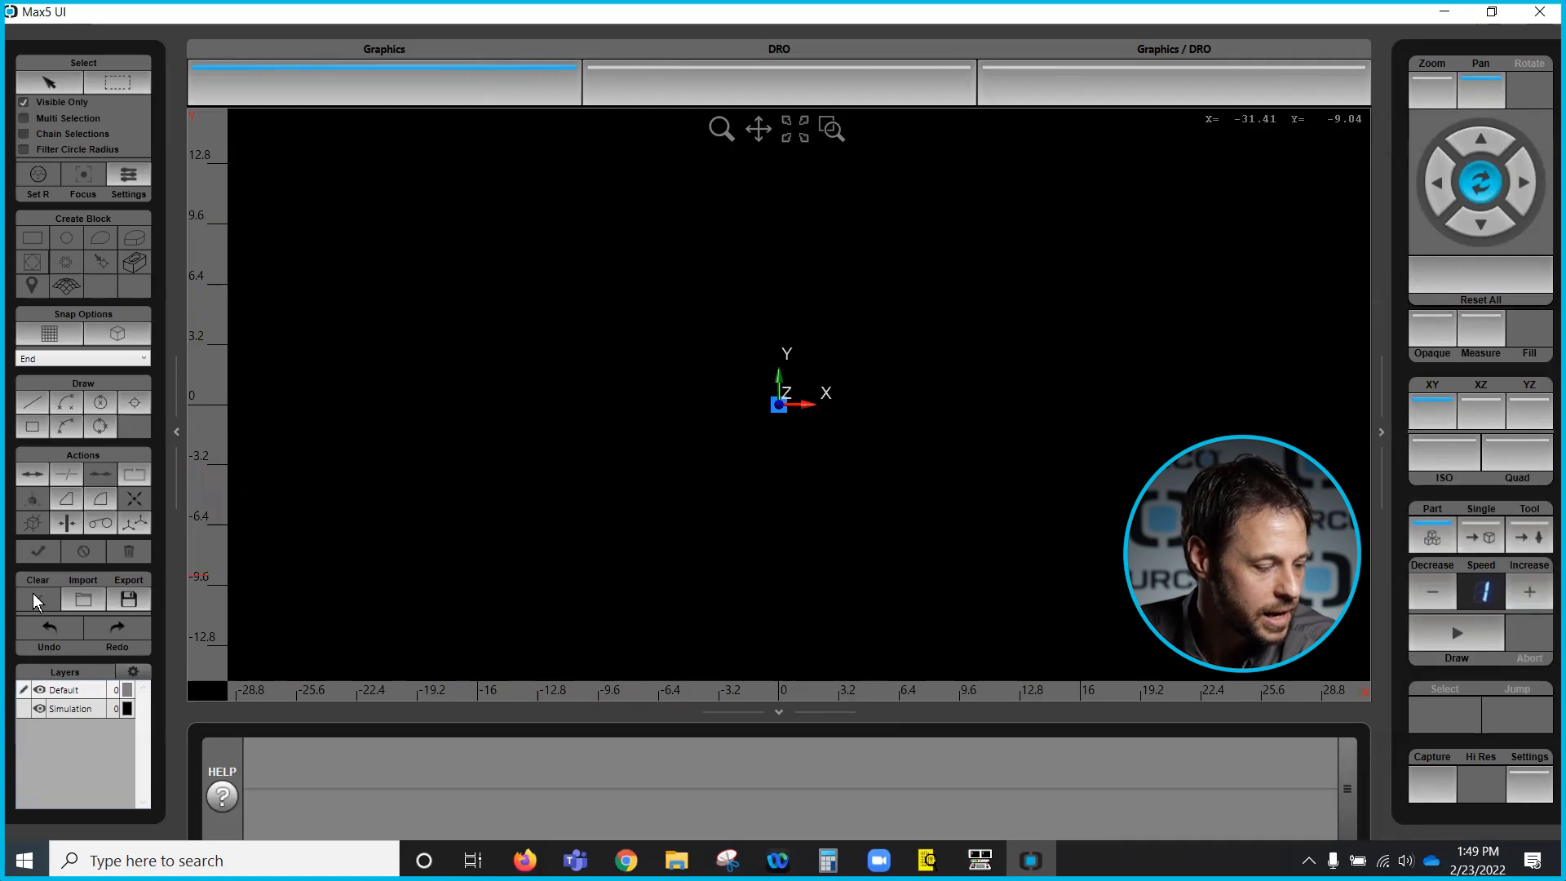
pyautogui.click(84, 601)
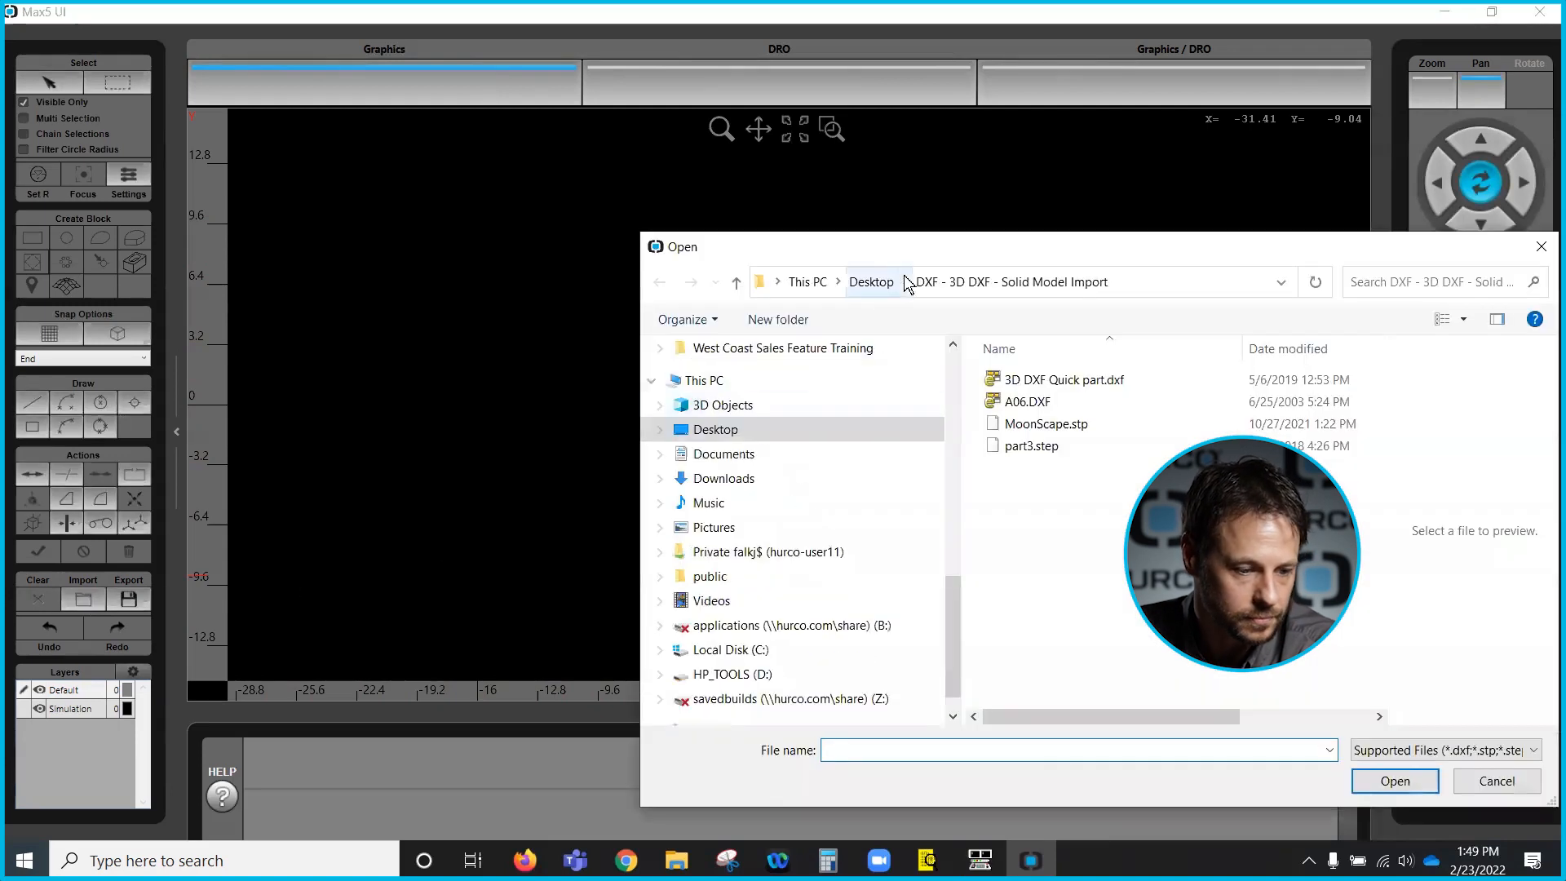
pyautogui.moveTo(916, 259); pyautogui.dragTo(855, 143)
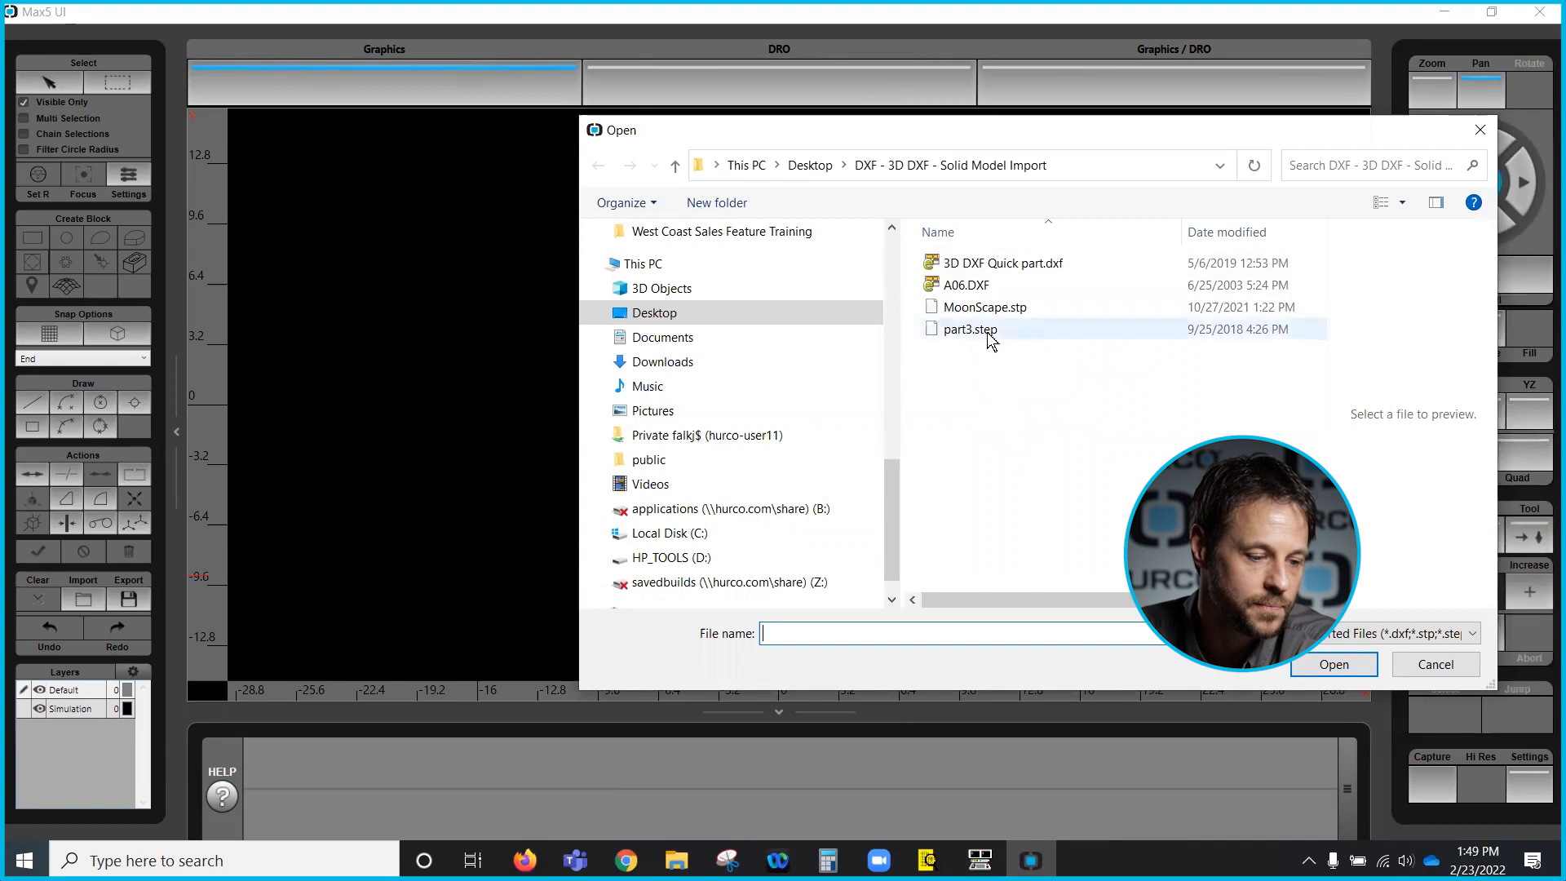
pyautogui.click(974, 287)
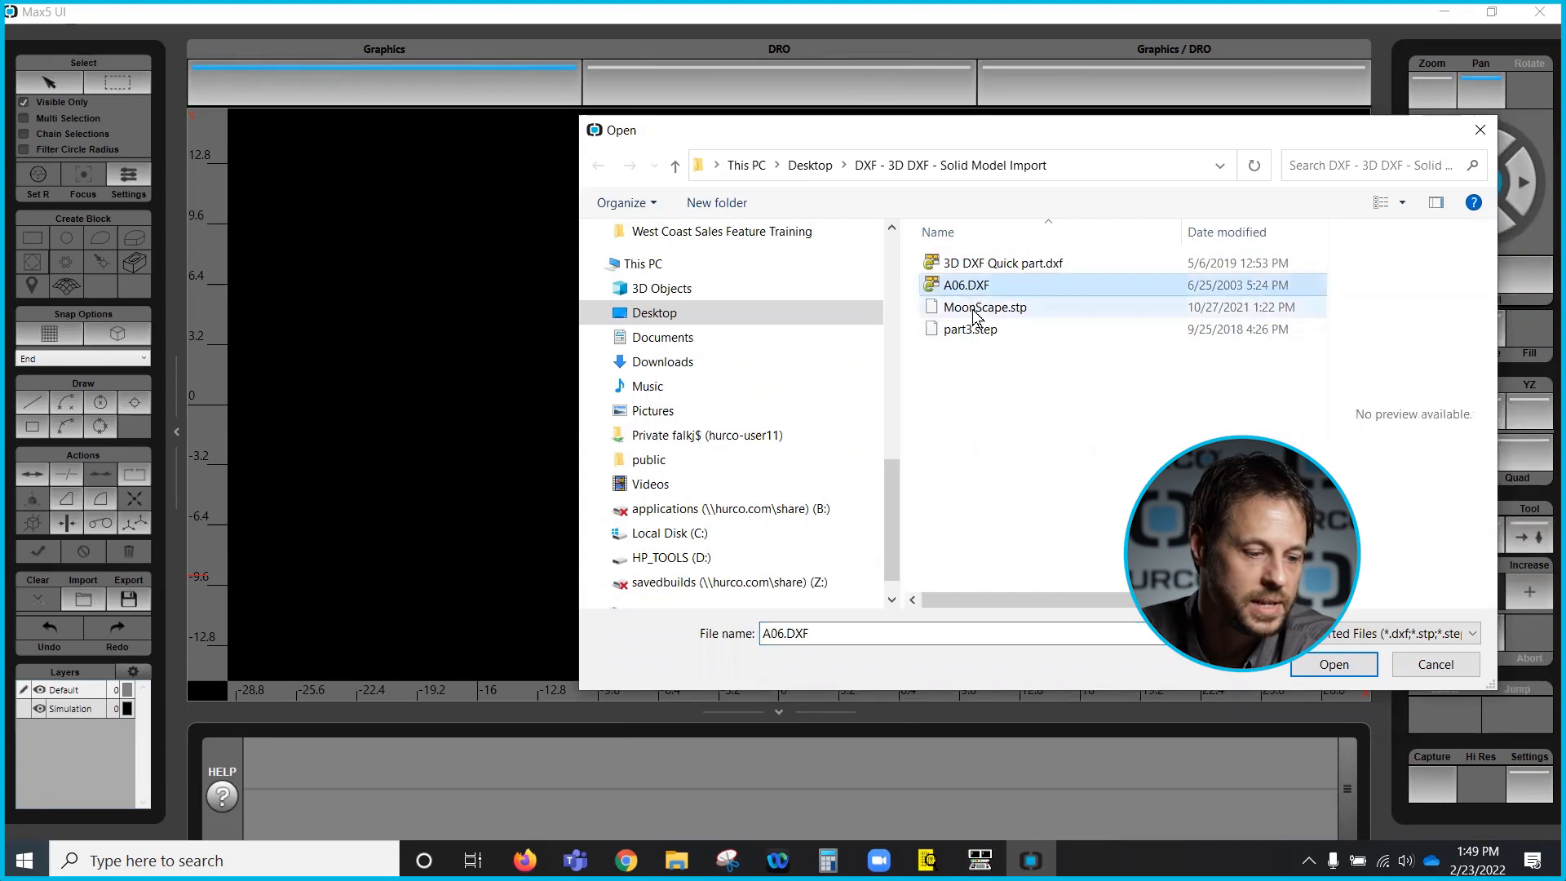
pyautogui.click(1329, 664)
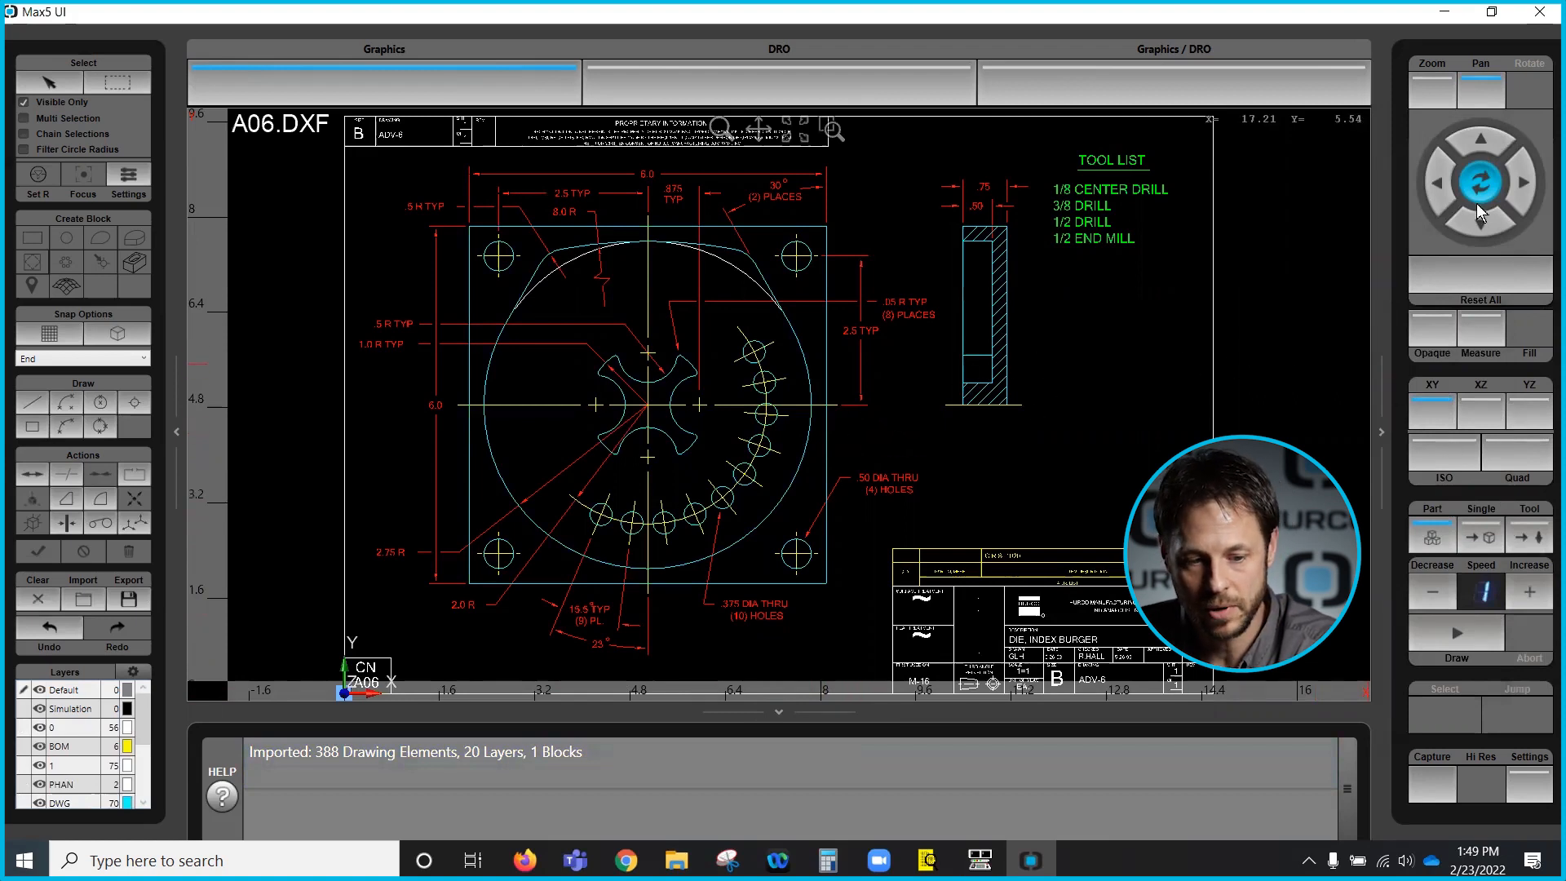
# - Switch to the isometric view, return to the XY view, and zoom out on the imported drawing
pyautogui.click(1439, 463)
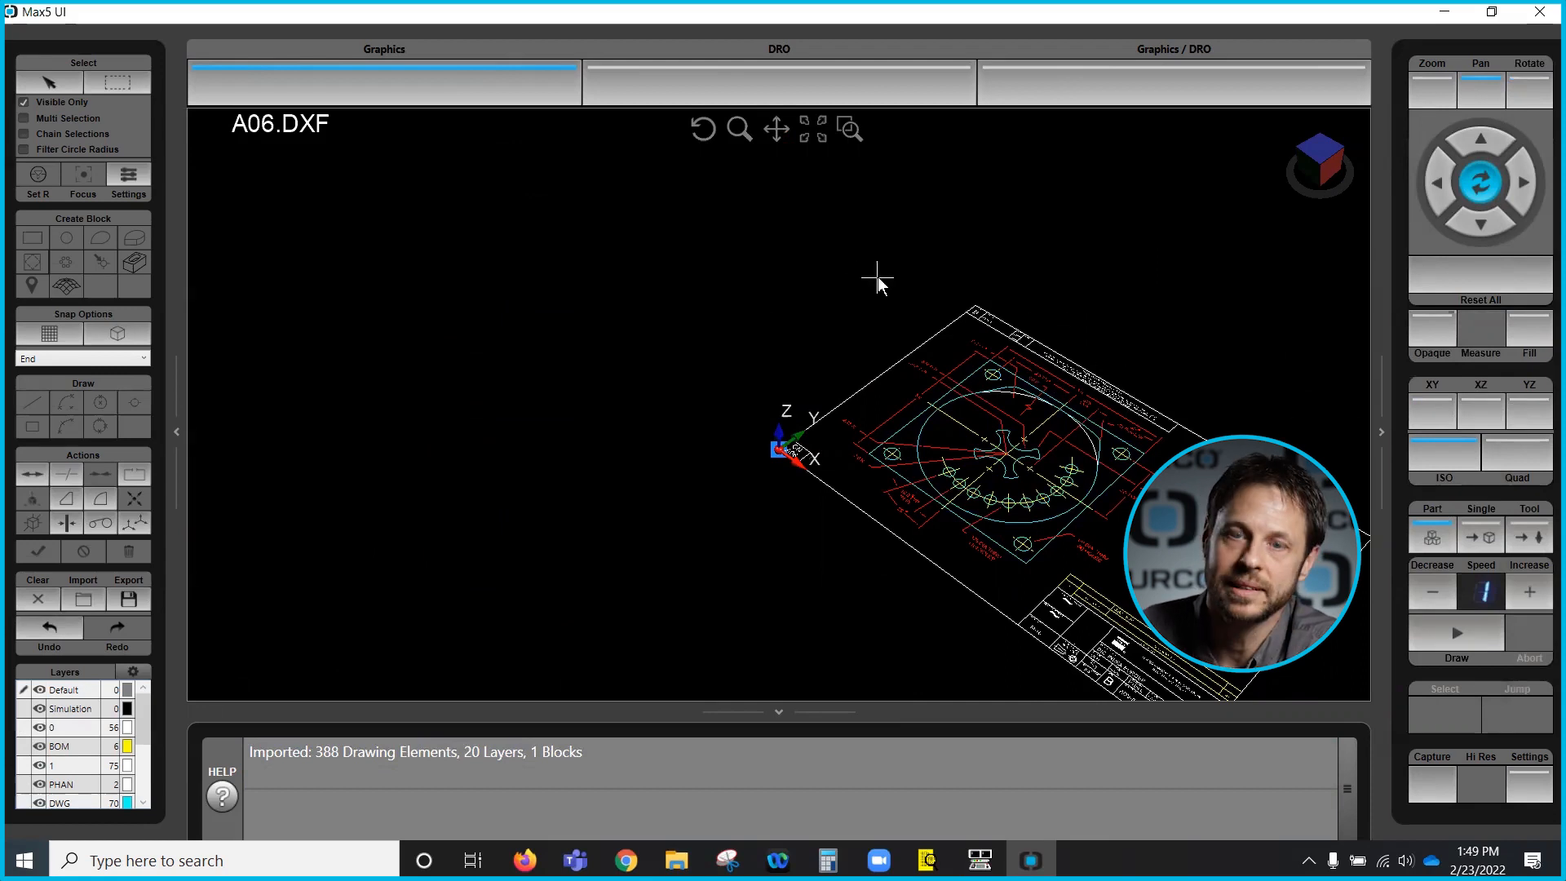
pyautogui.click(1433, 412)
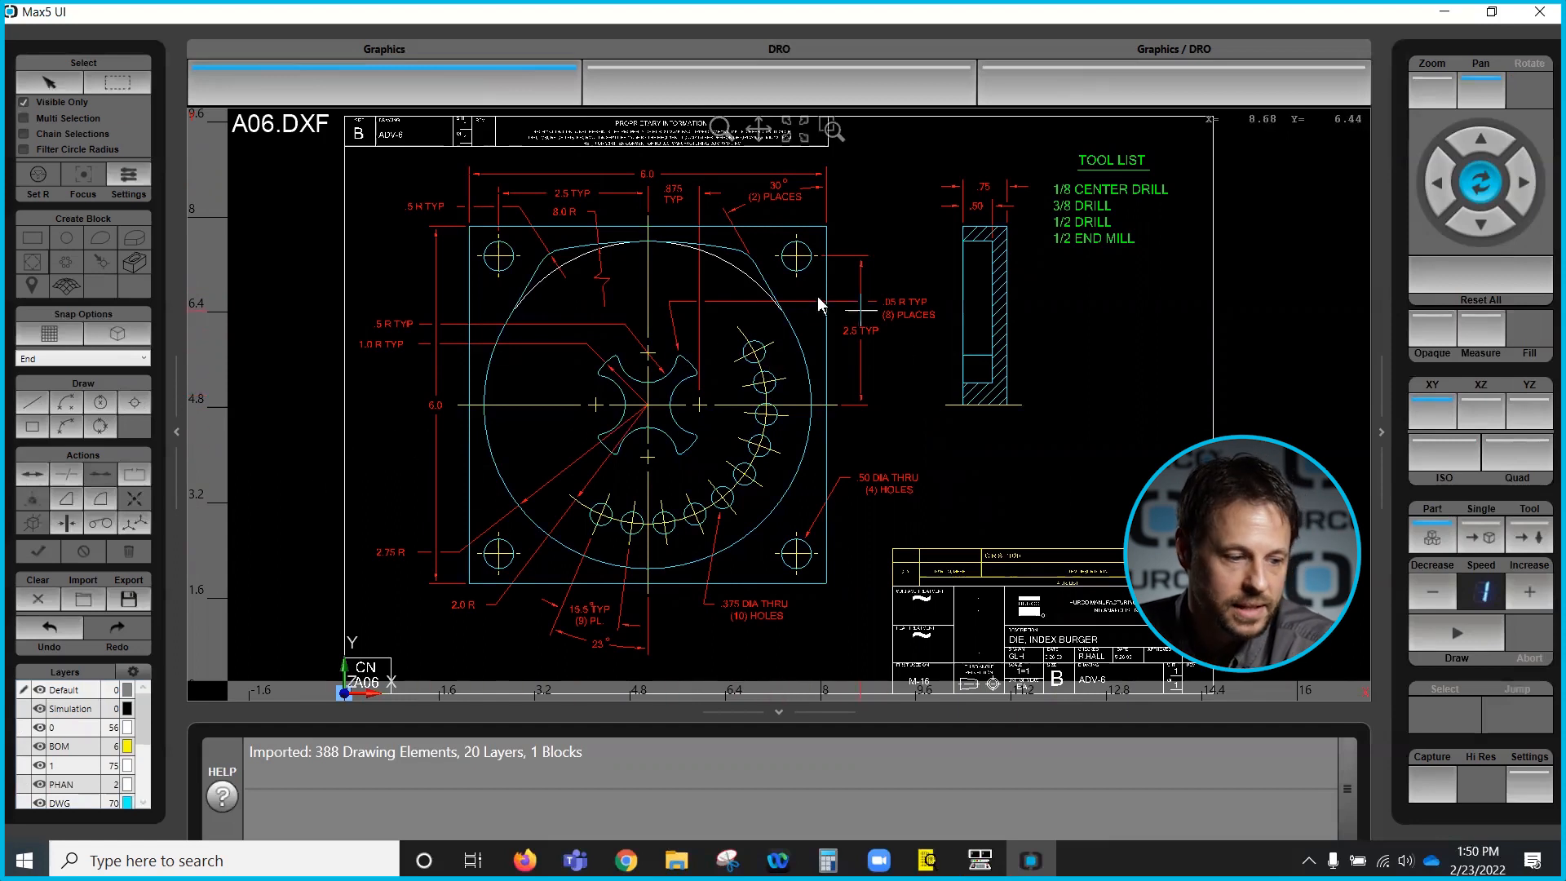
pyautogui.scroll(-1, 788, 302)
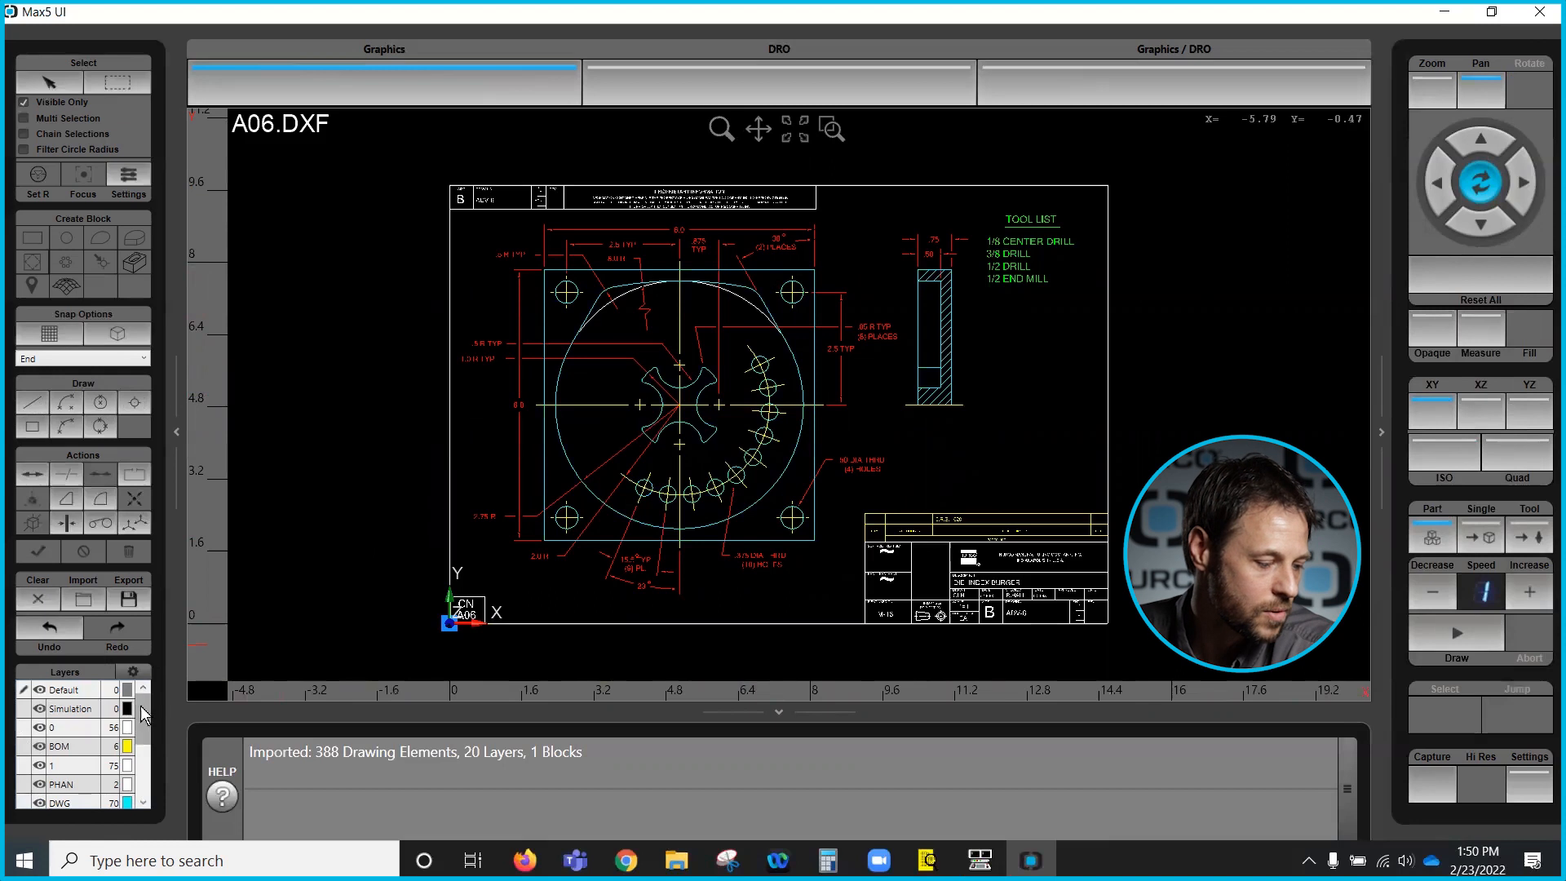
# - Hide the 0, BOM and 1 layers one by one while scrolling through the layer list
pyautogui.moveTo(142, 707)
pyautogui.mouseDown()
pyautogui.moveTo(142, 724)
pyautogui.moveTo(143, 704)
pyautogui.mouseUp()
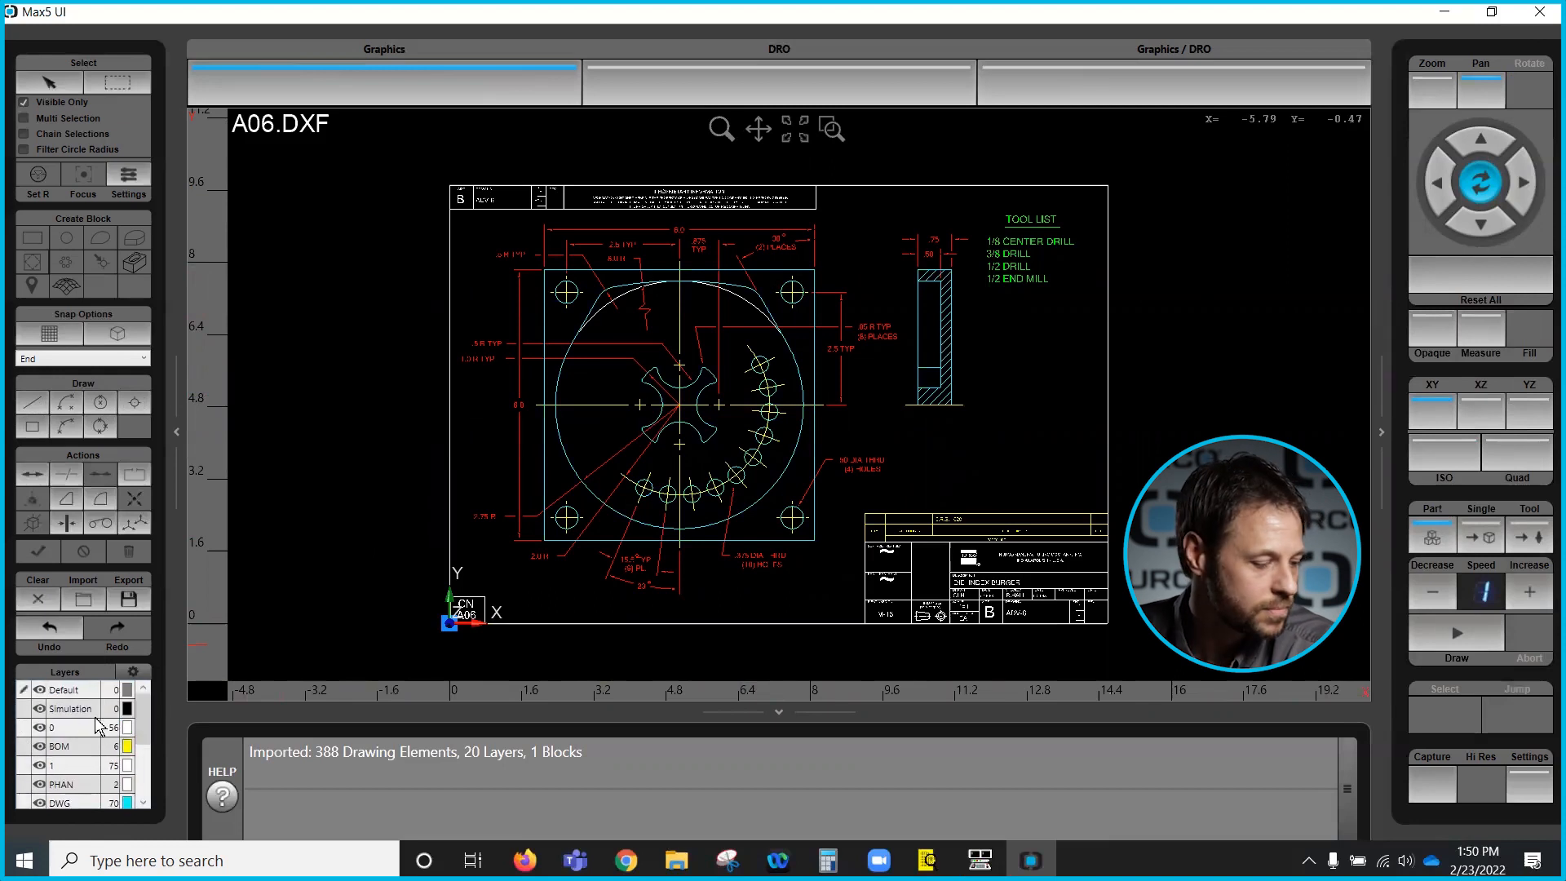
pyautogui.moveTo(145, 713)
pyautogui.mouseDown()
pyautogui.moveTo(150, 772)
pyautogui.moveTo(145, 713)
pyautogui.mouseUp()
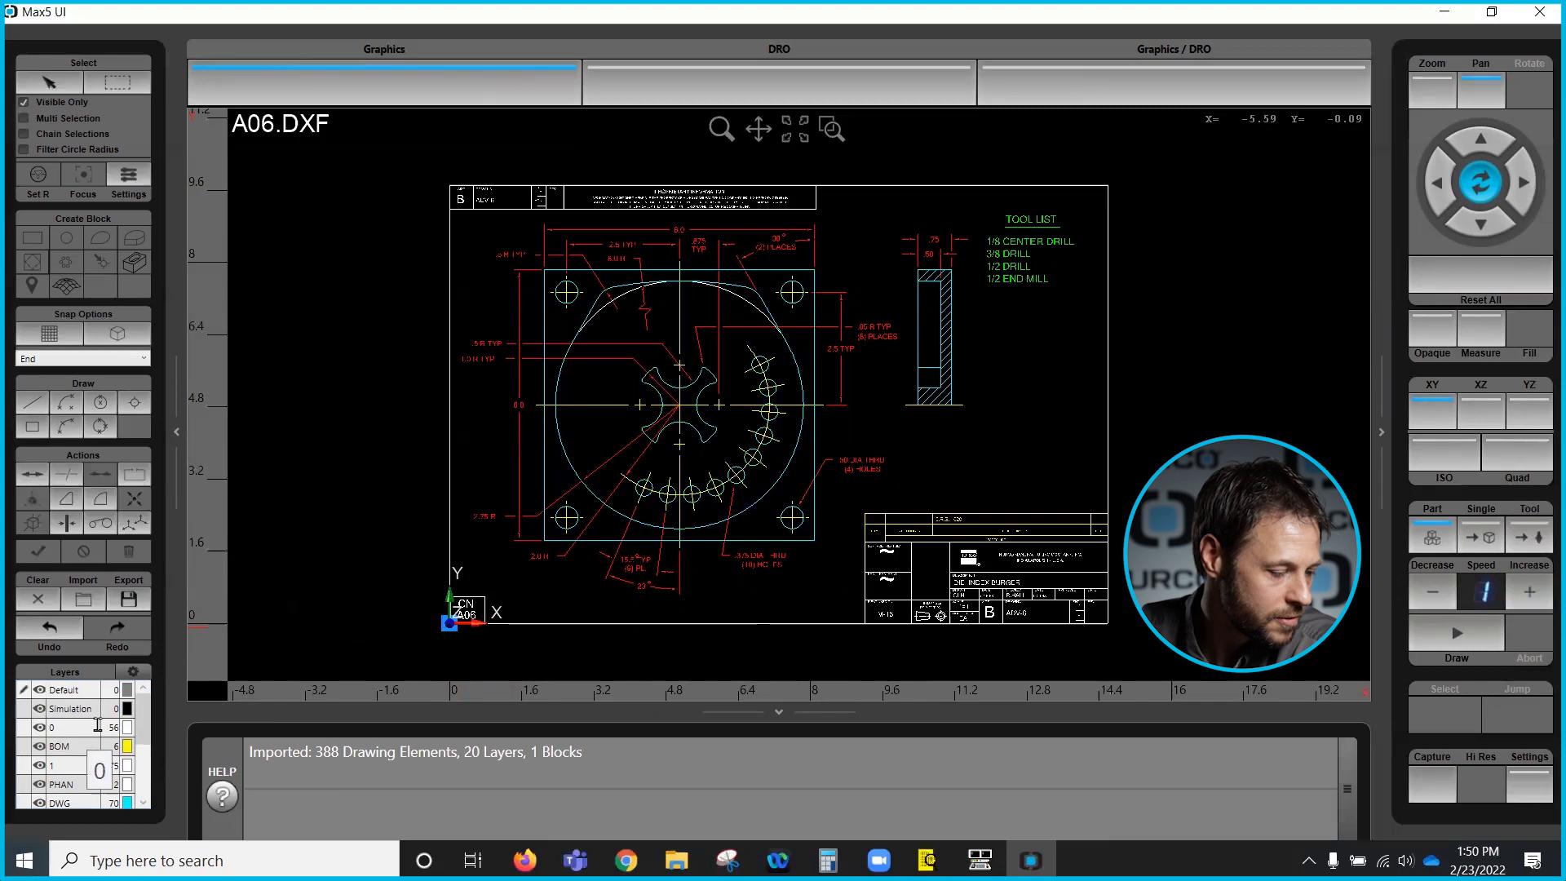
pyautogui.moveTo(142, 708)
pyautogui.mouseDown()
pyautogui.moveTo(142, 761)
pyautogui.moveTo(152, 707)
pyautogui.mouseUp()
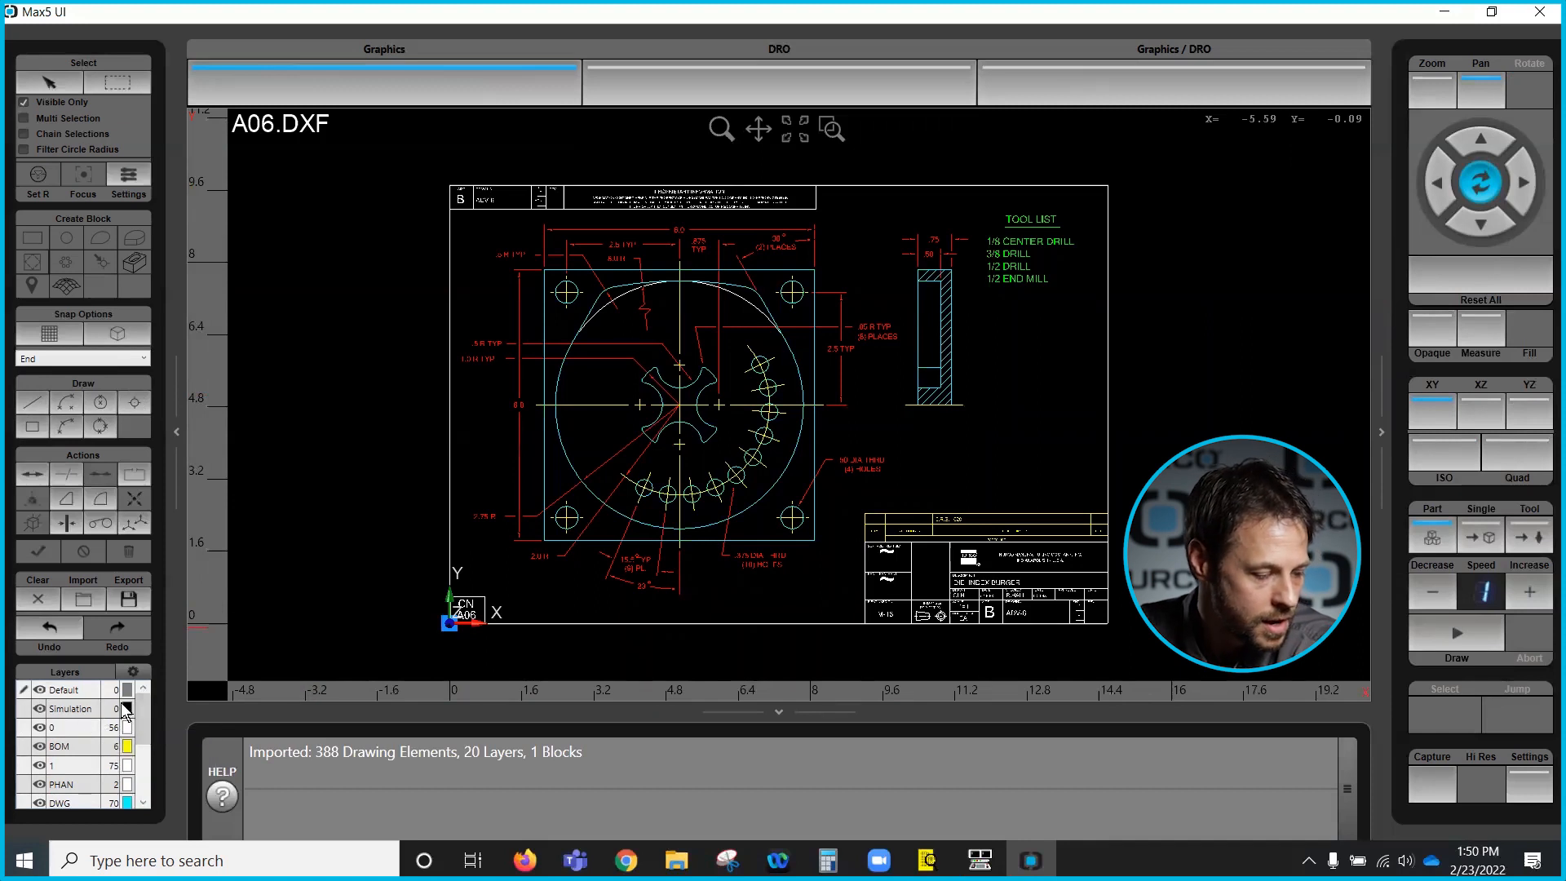
pyautogui.click(40, 727)
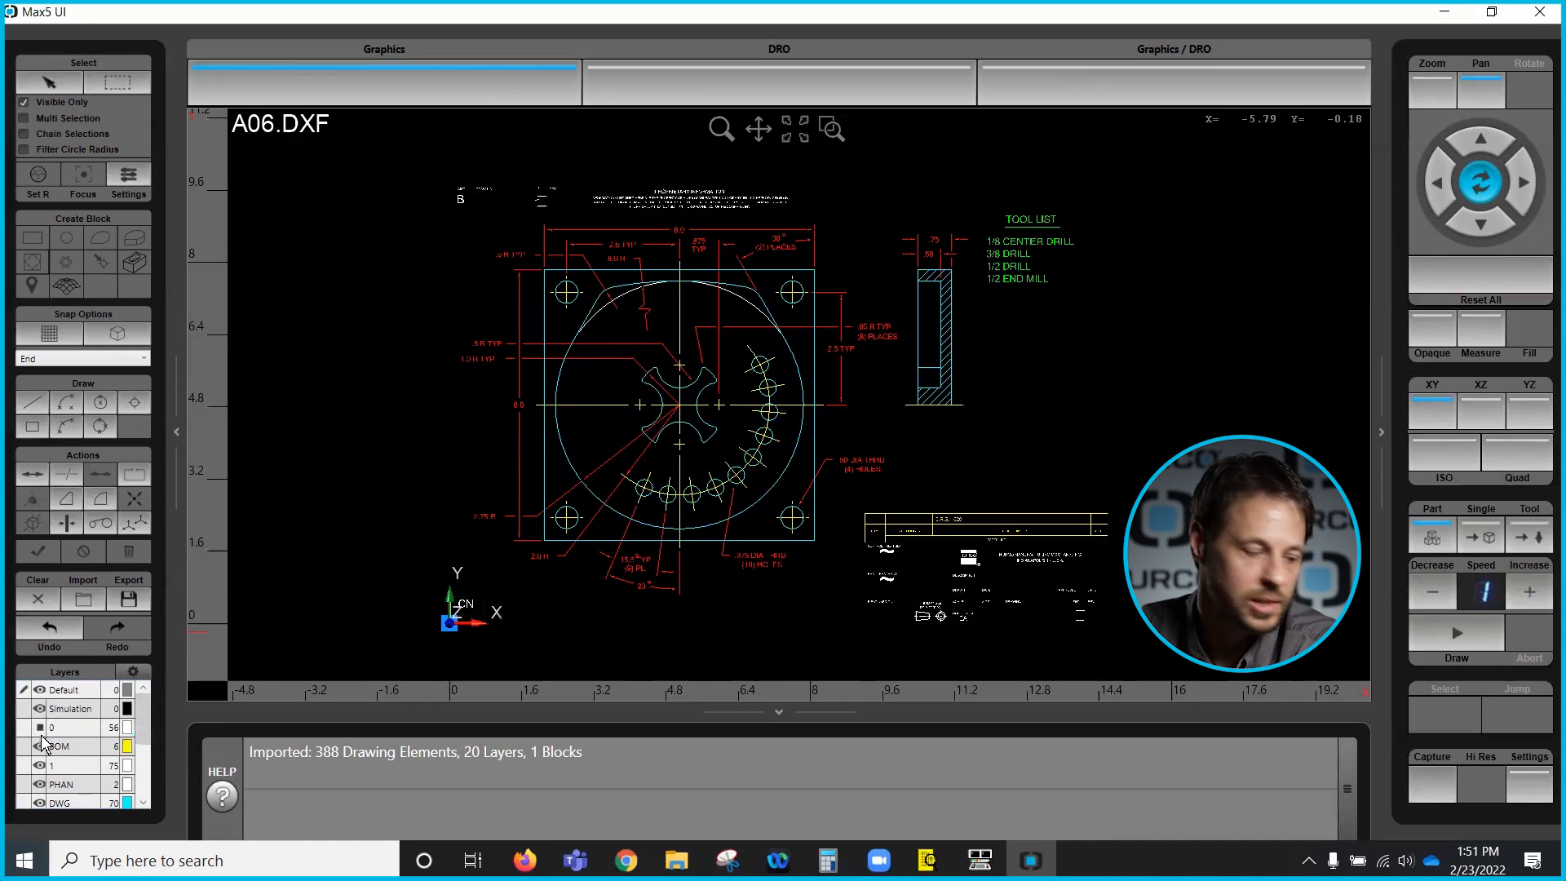
pyautogui.click(40, 745)
pyautogui.click(40, 763)
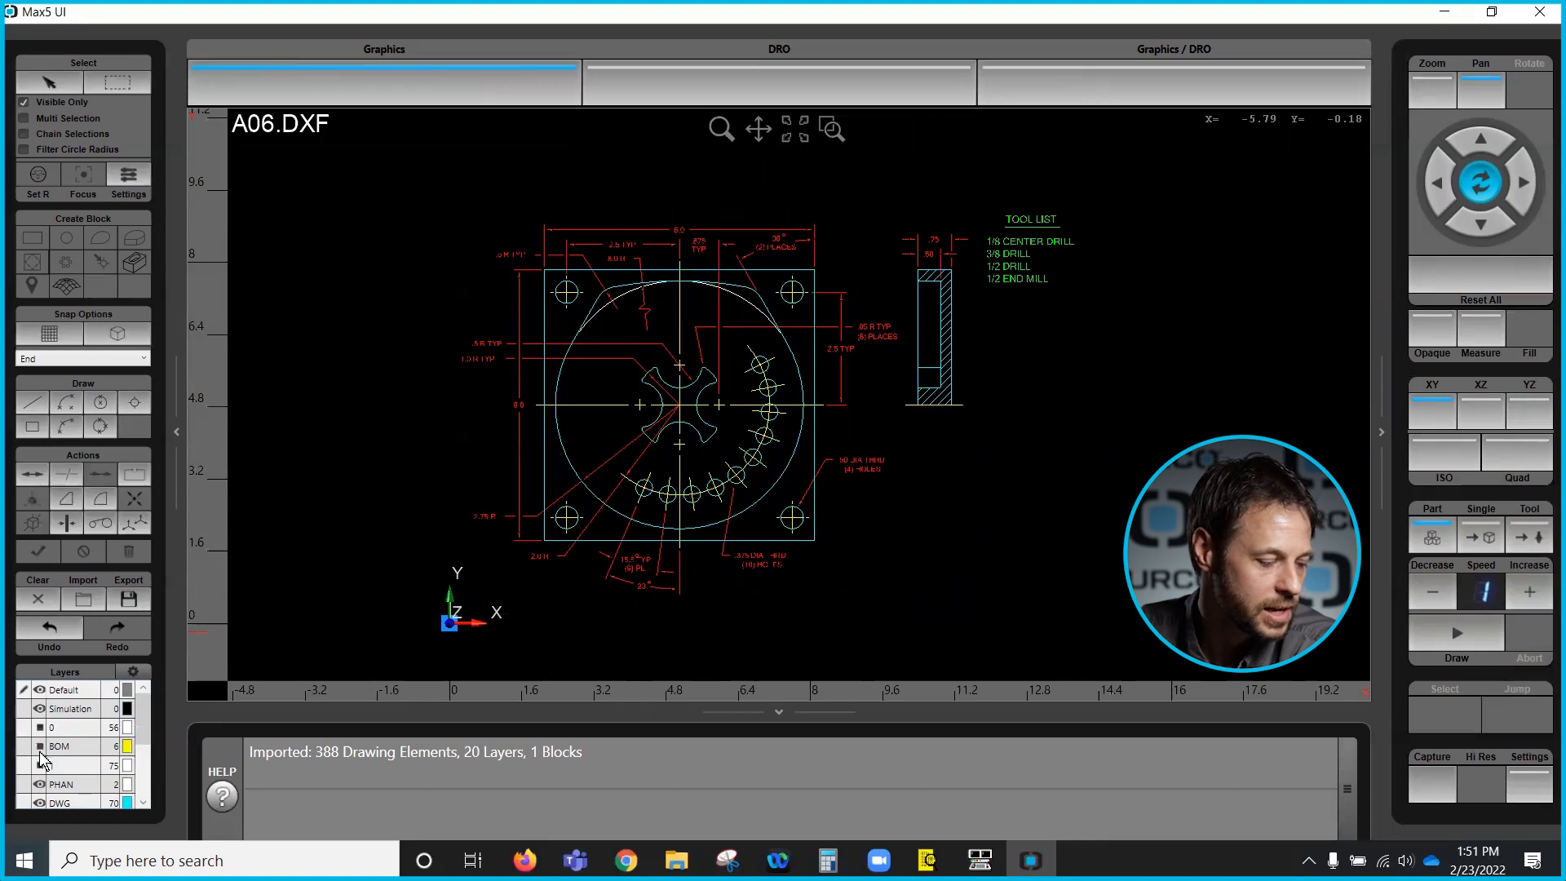
pyautogui.click(39, 749)
pyautogui.click(39, 746)
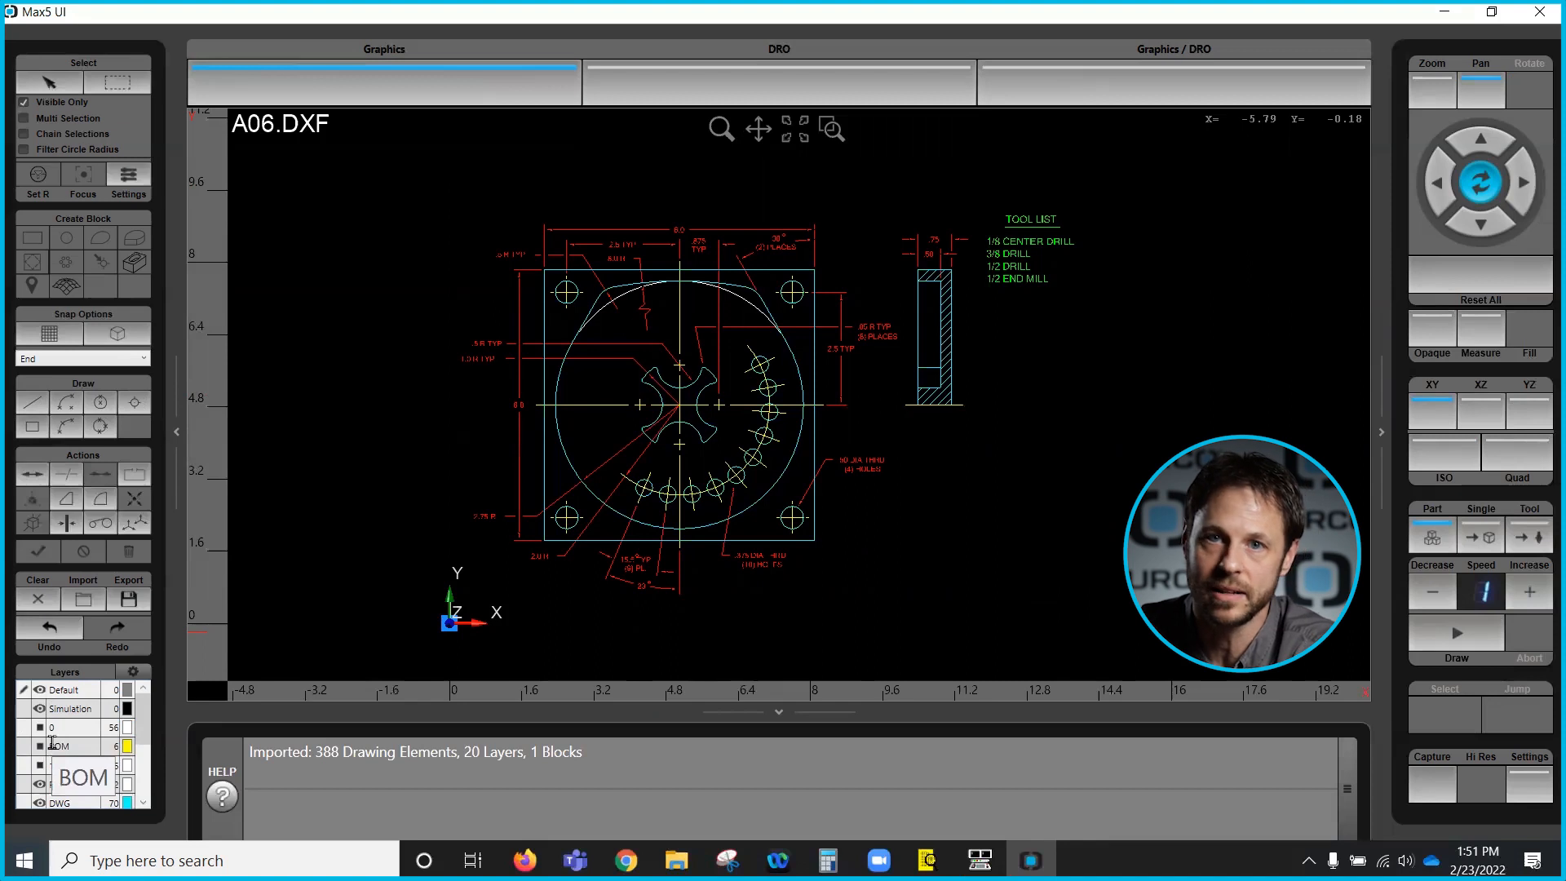
pyautogui.scroll(-1, 42, 748)
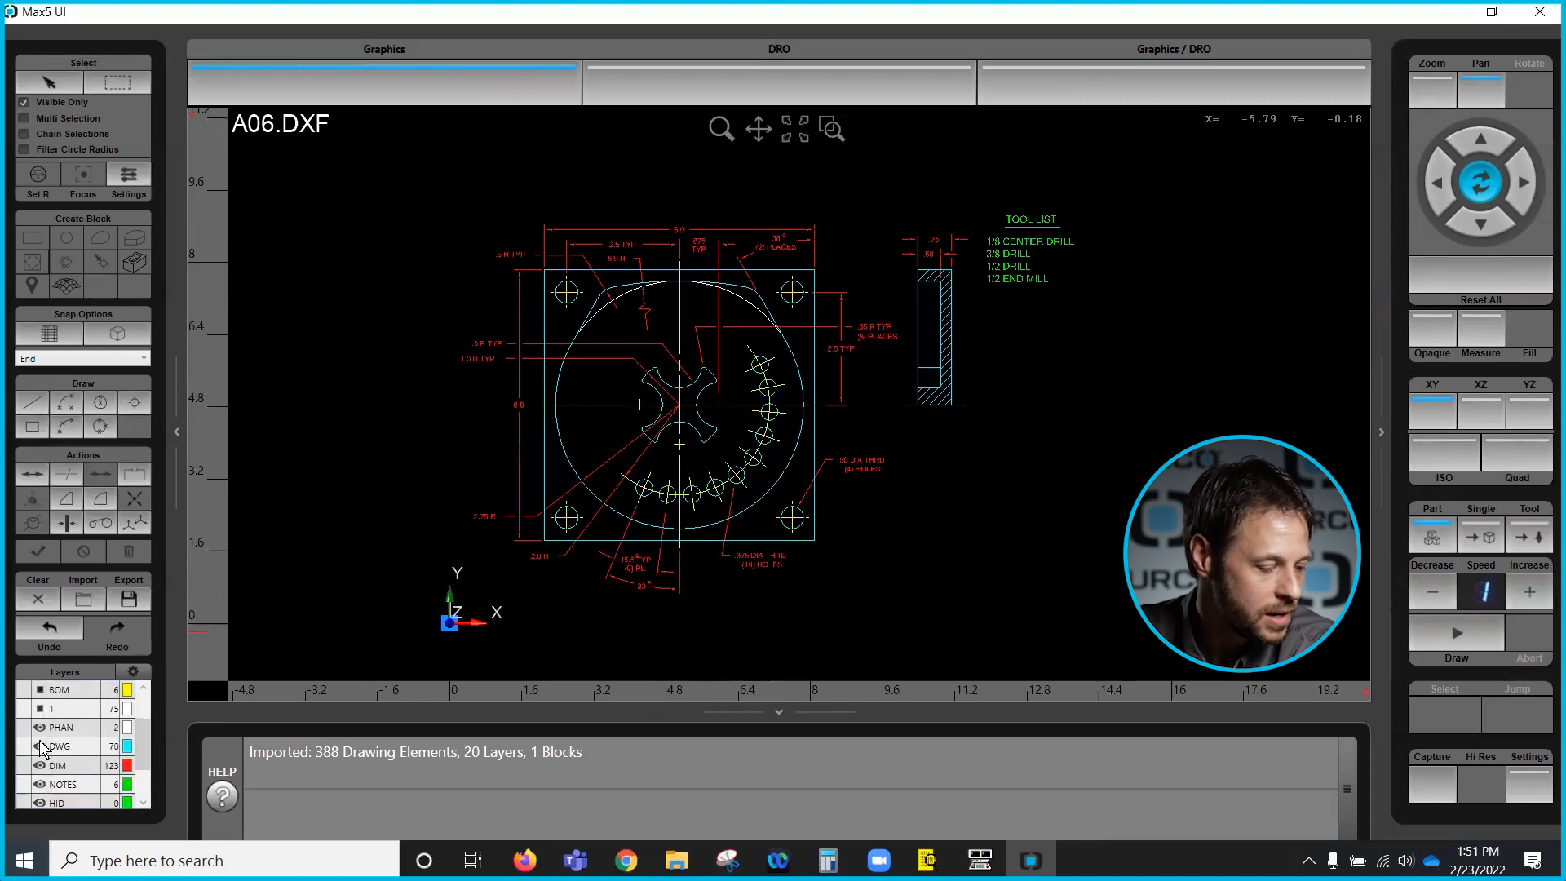
pyautogui.scroll(1, 89, 738)
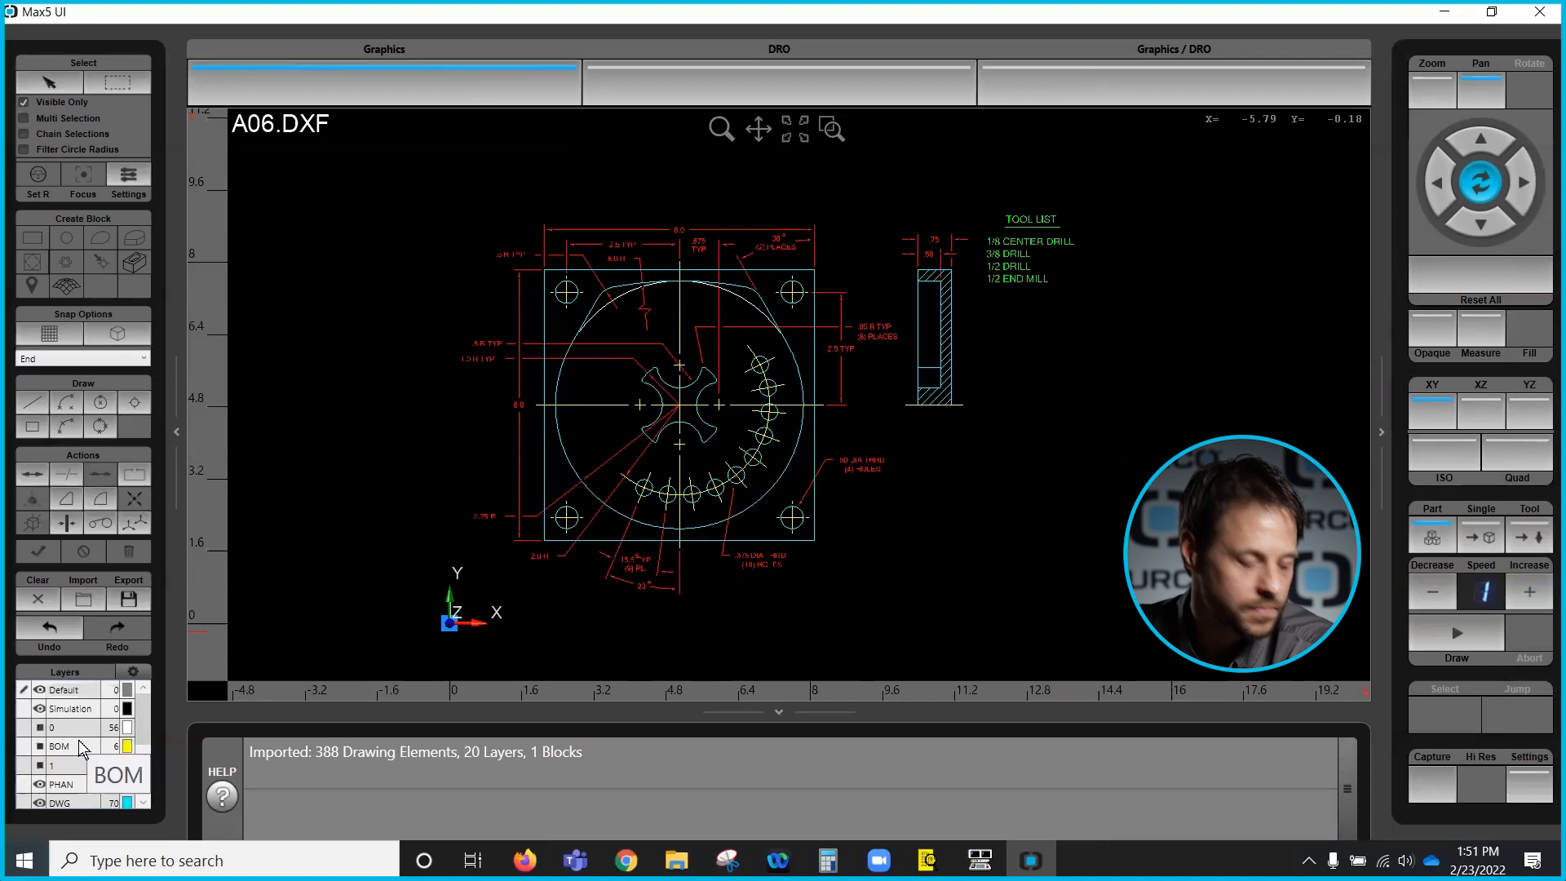
# - Hide all layers, then make the Default and Simulation layers visible again
pyautogui.click(132, 674)
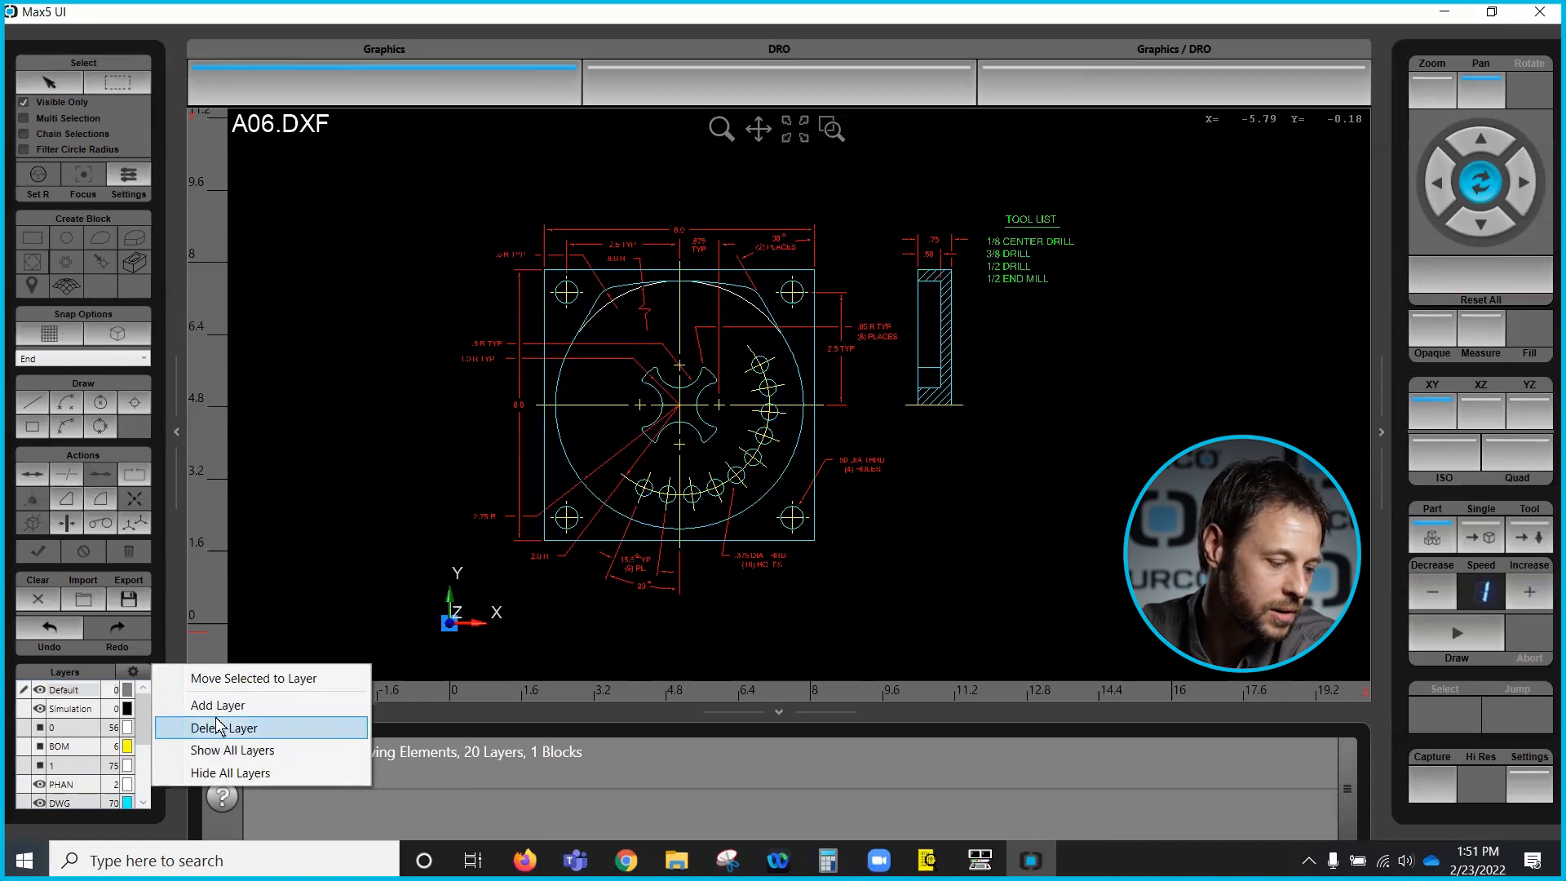
pyautogui.click(202, 773)
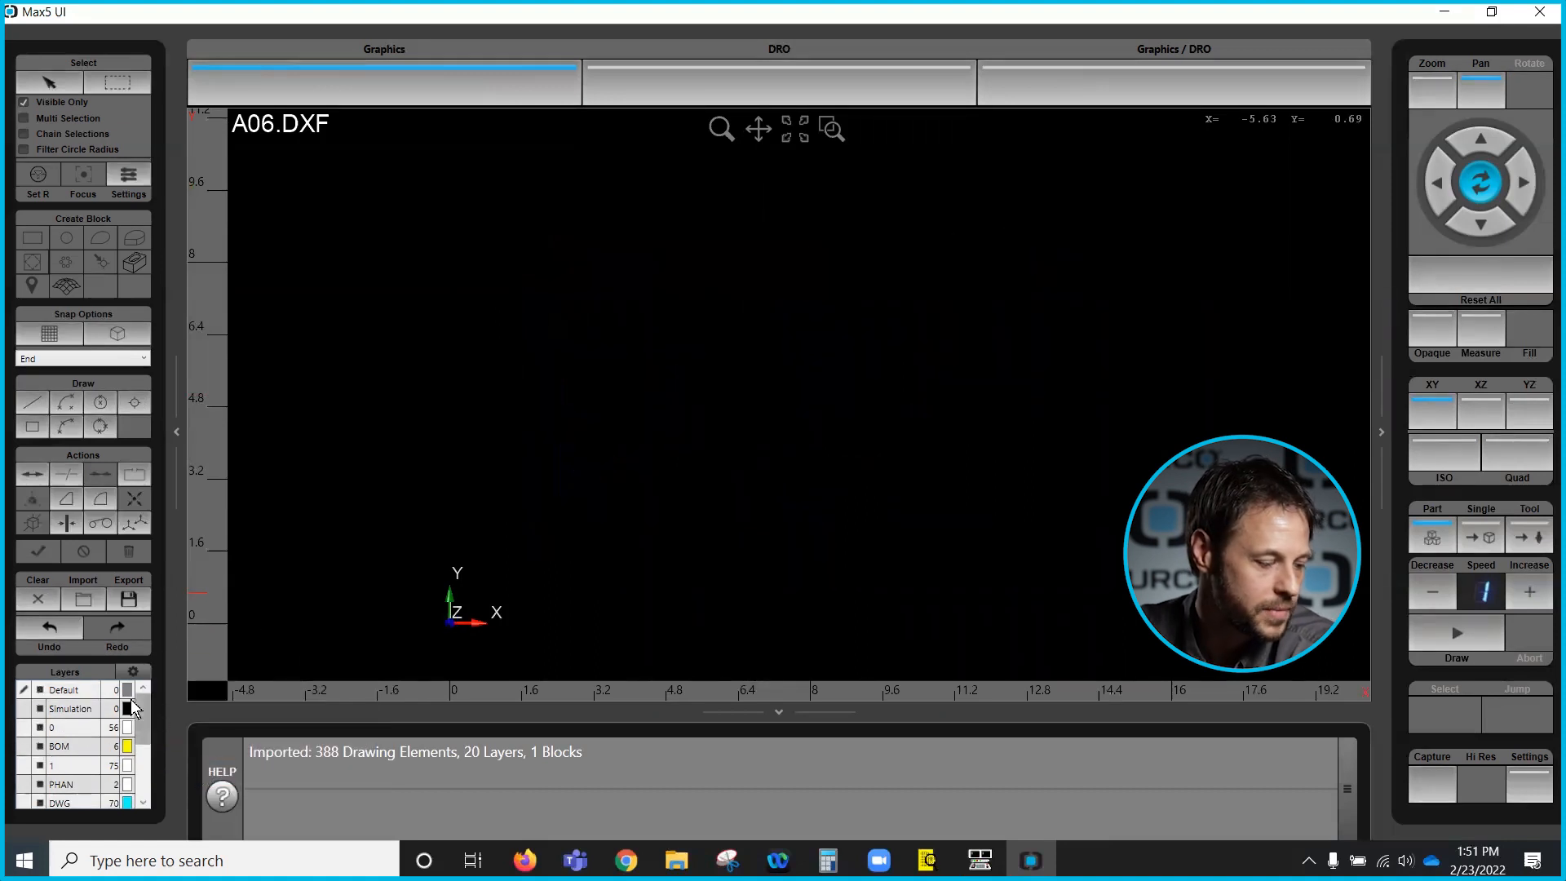
pyautogui.click(40, 690)
pyautogui.click(40, 708)
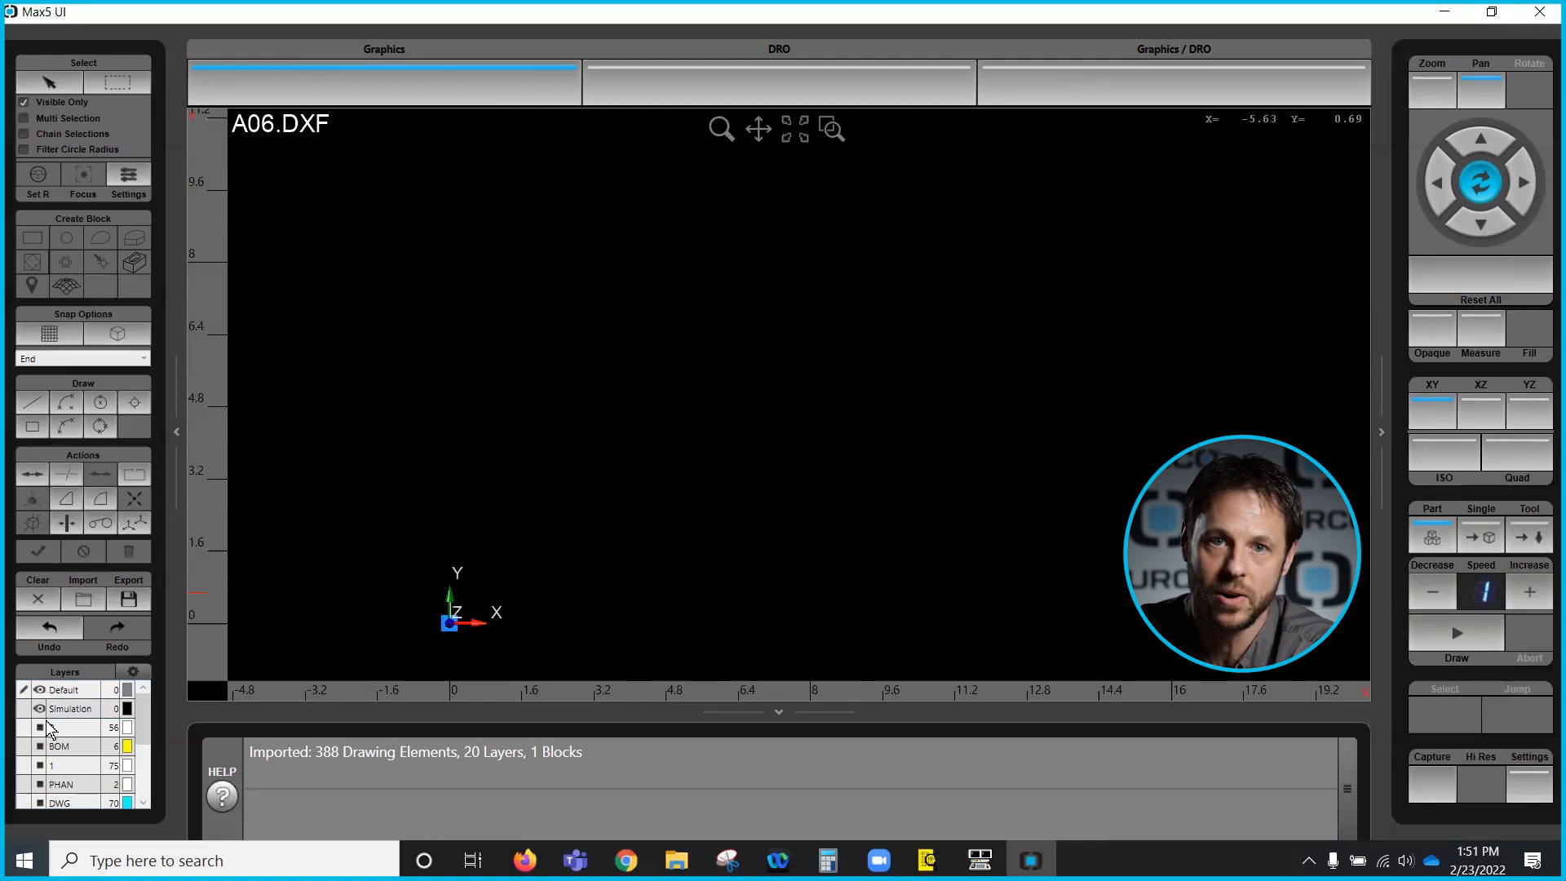
# - Make the DWG layer visible while leaving layers 0 and BOM hidden
pyautogui.click(40, 728)
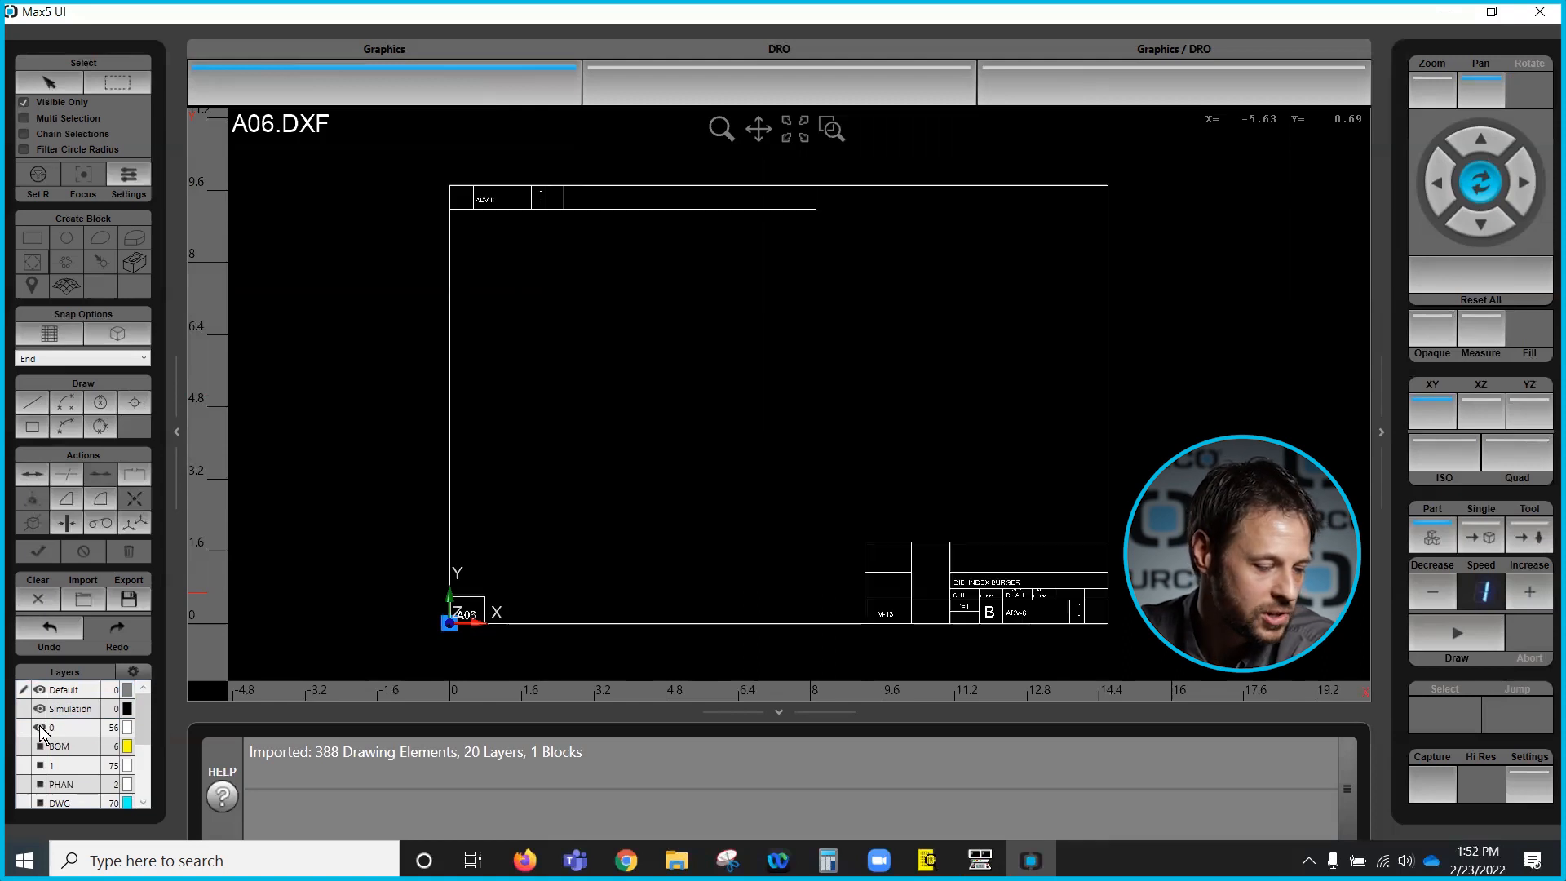
pyautogui.click(40, 727)
pyautogui.click(40, 746)
pyautogui.click(40, 746)
pyautogui.scroll(-2, 114, 762)
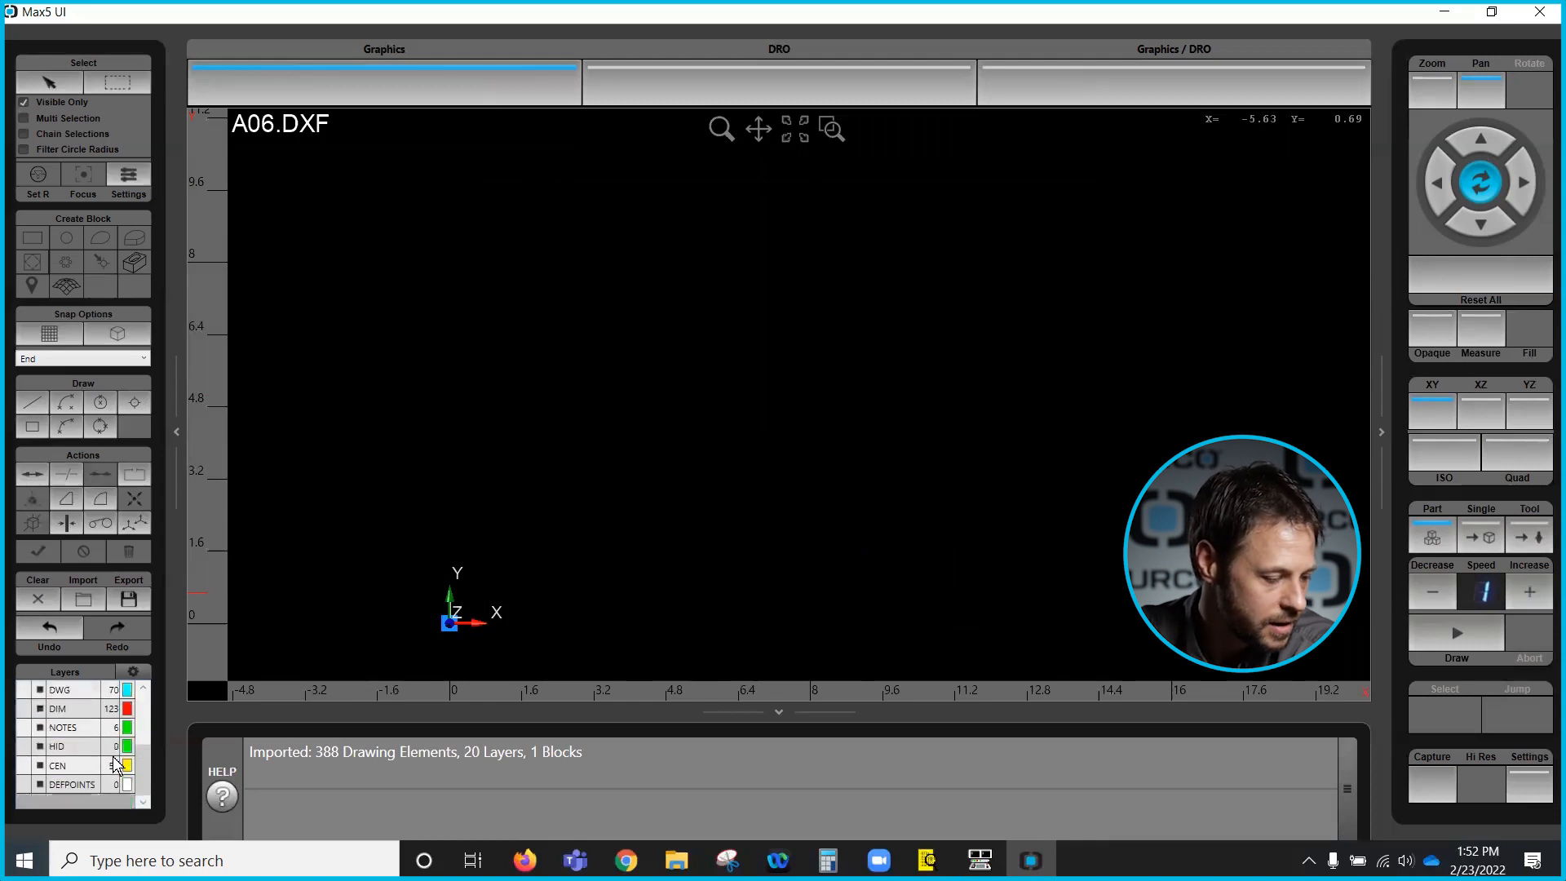
pyautogui.click(40, 690)
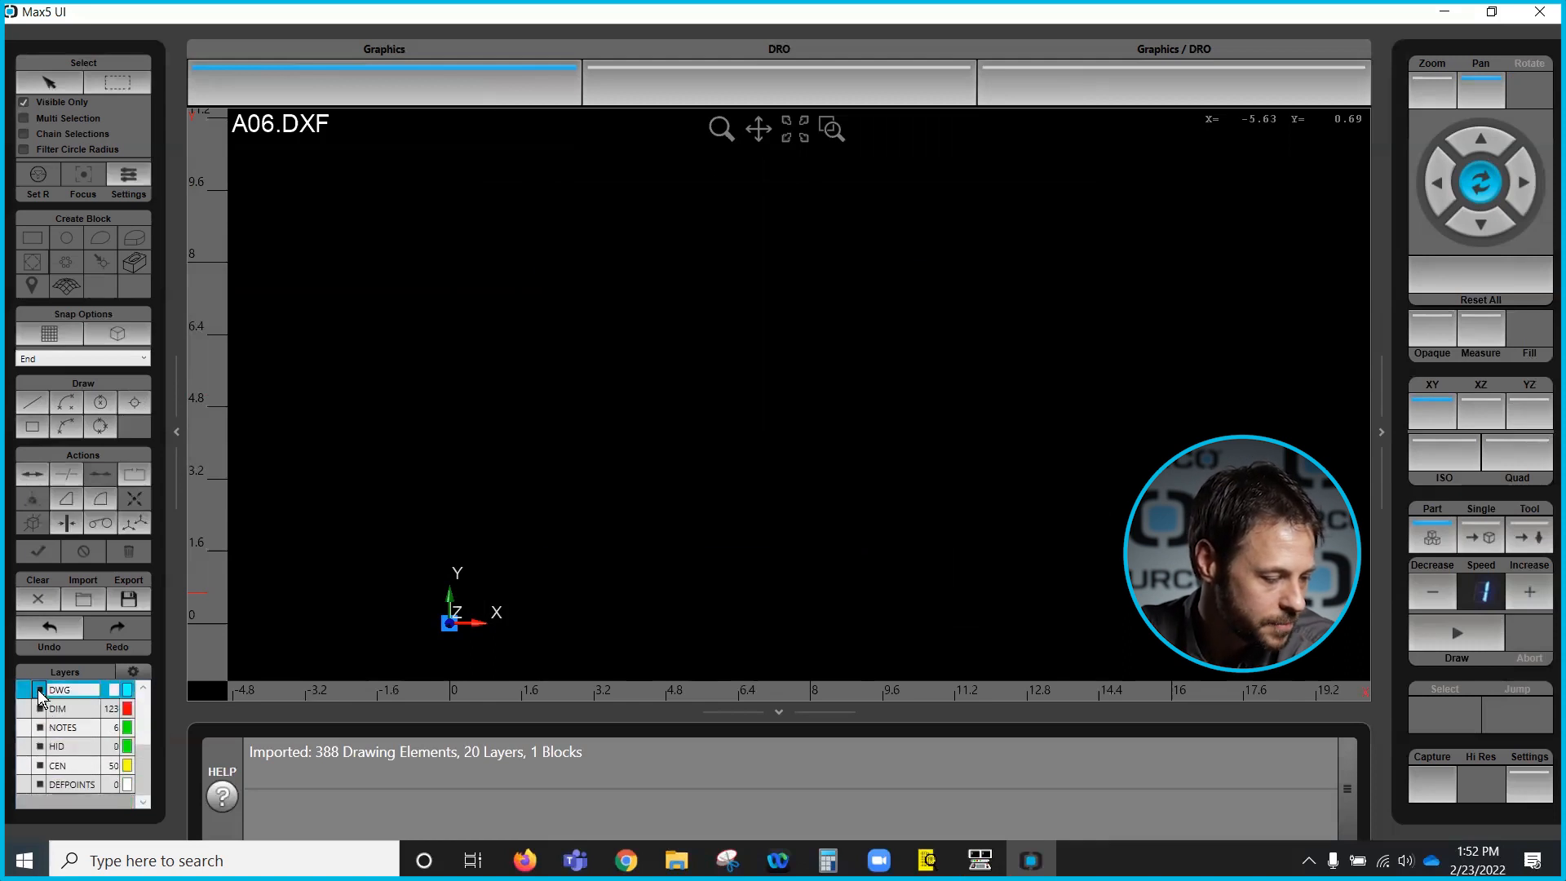
pyautogui.scroll(1, 45, 710)
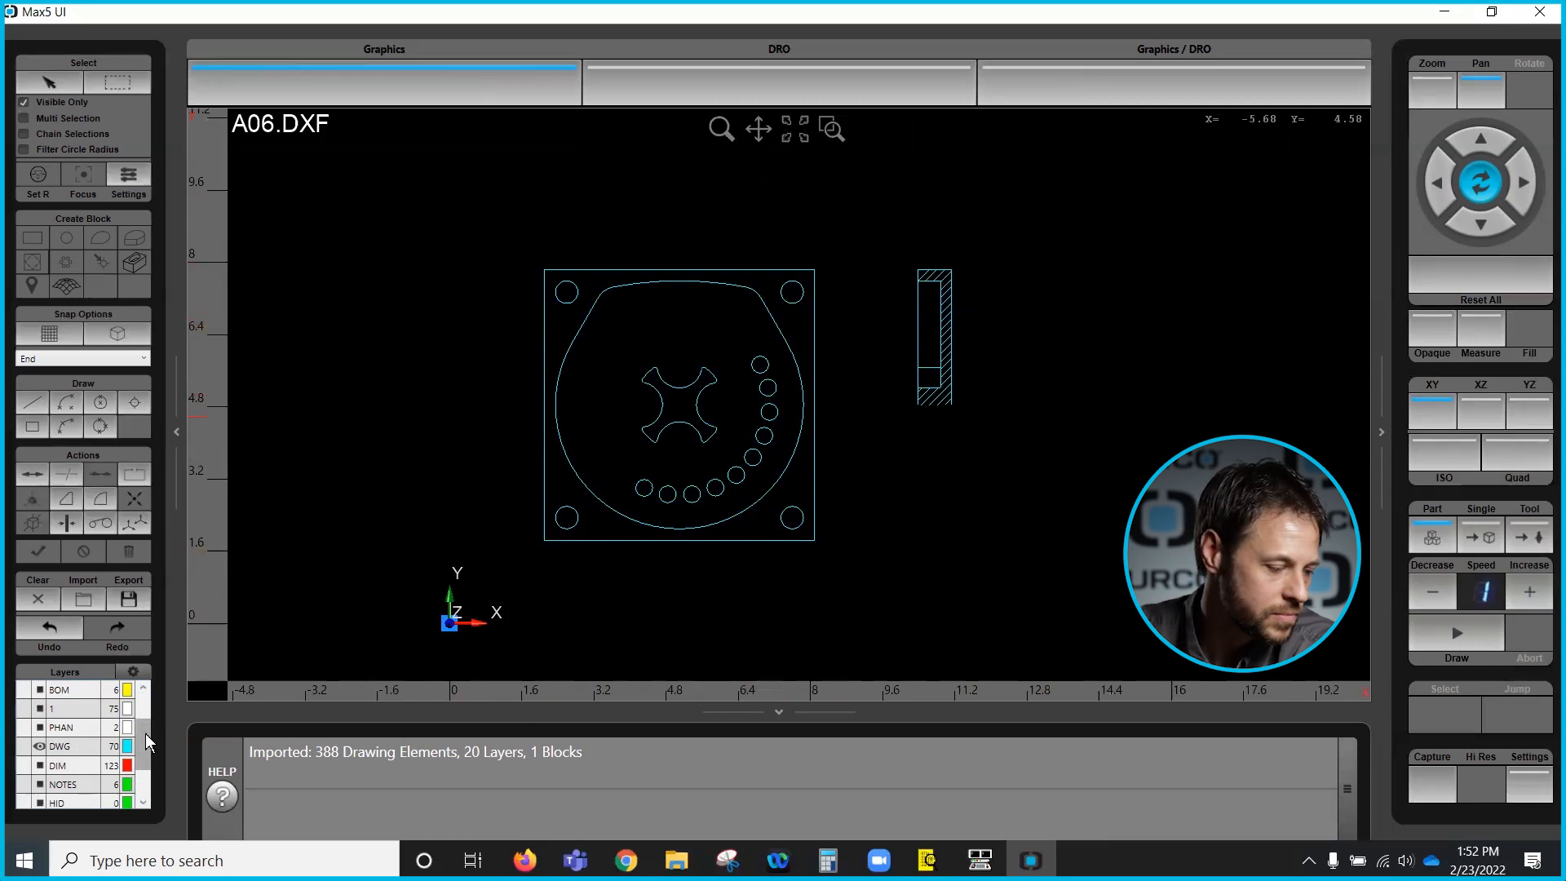
# - Make the DWG layer the active layer in the layer list
pyautogui.moveTo(143, 733)
pyautogui.mouseDown()
pyautogui.moveTo(143, 751)
pyautogui.moveTo(145, 706)
pyautogui.mouseUp()
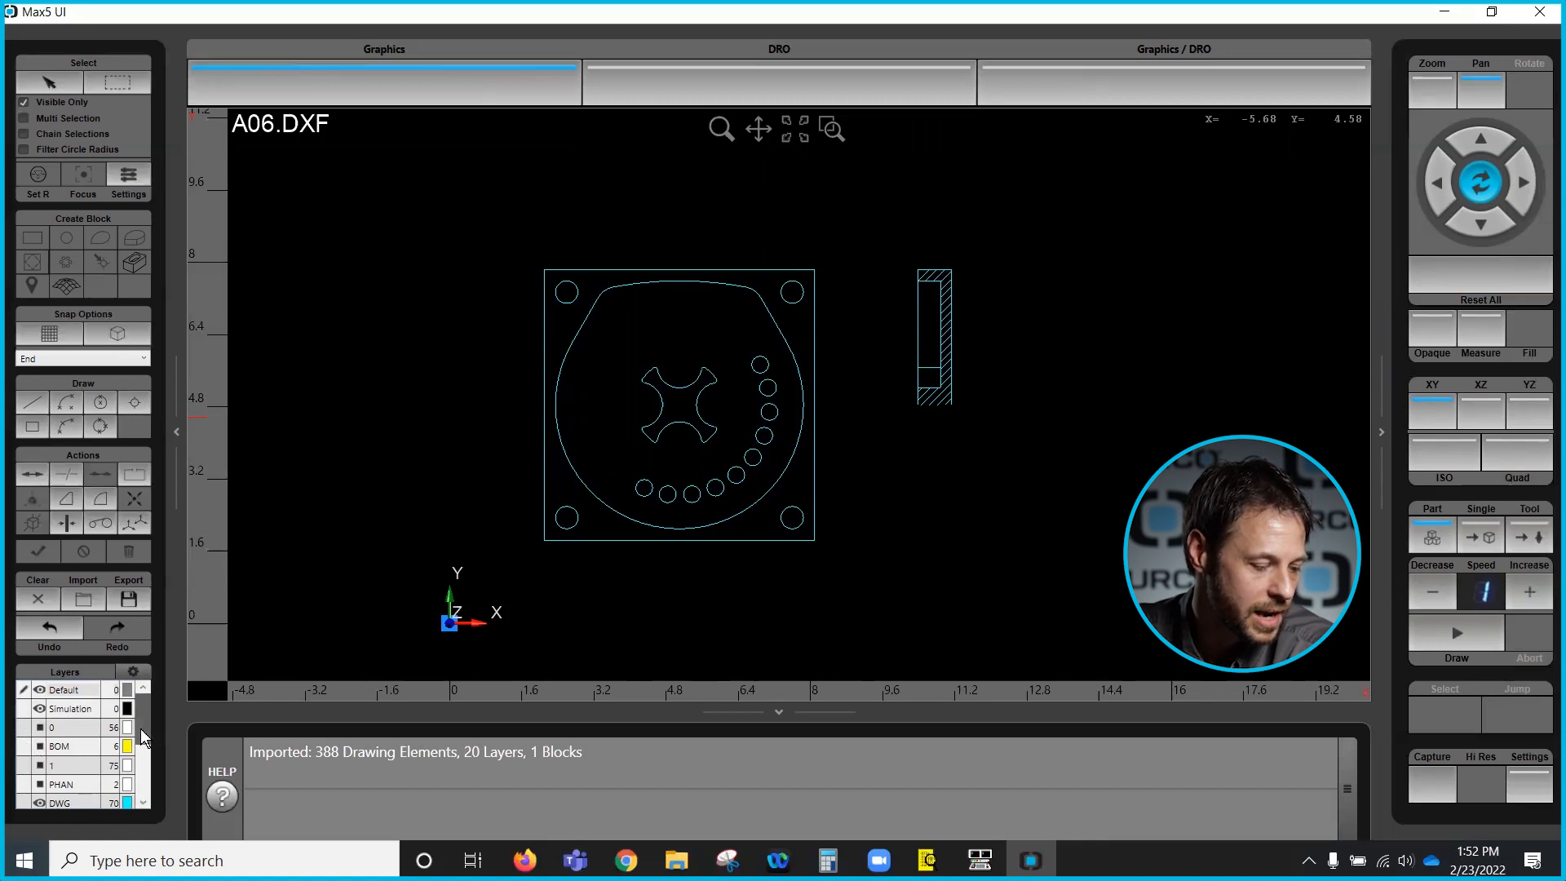
pyautogui.click(24, 800)
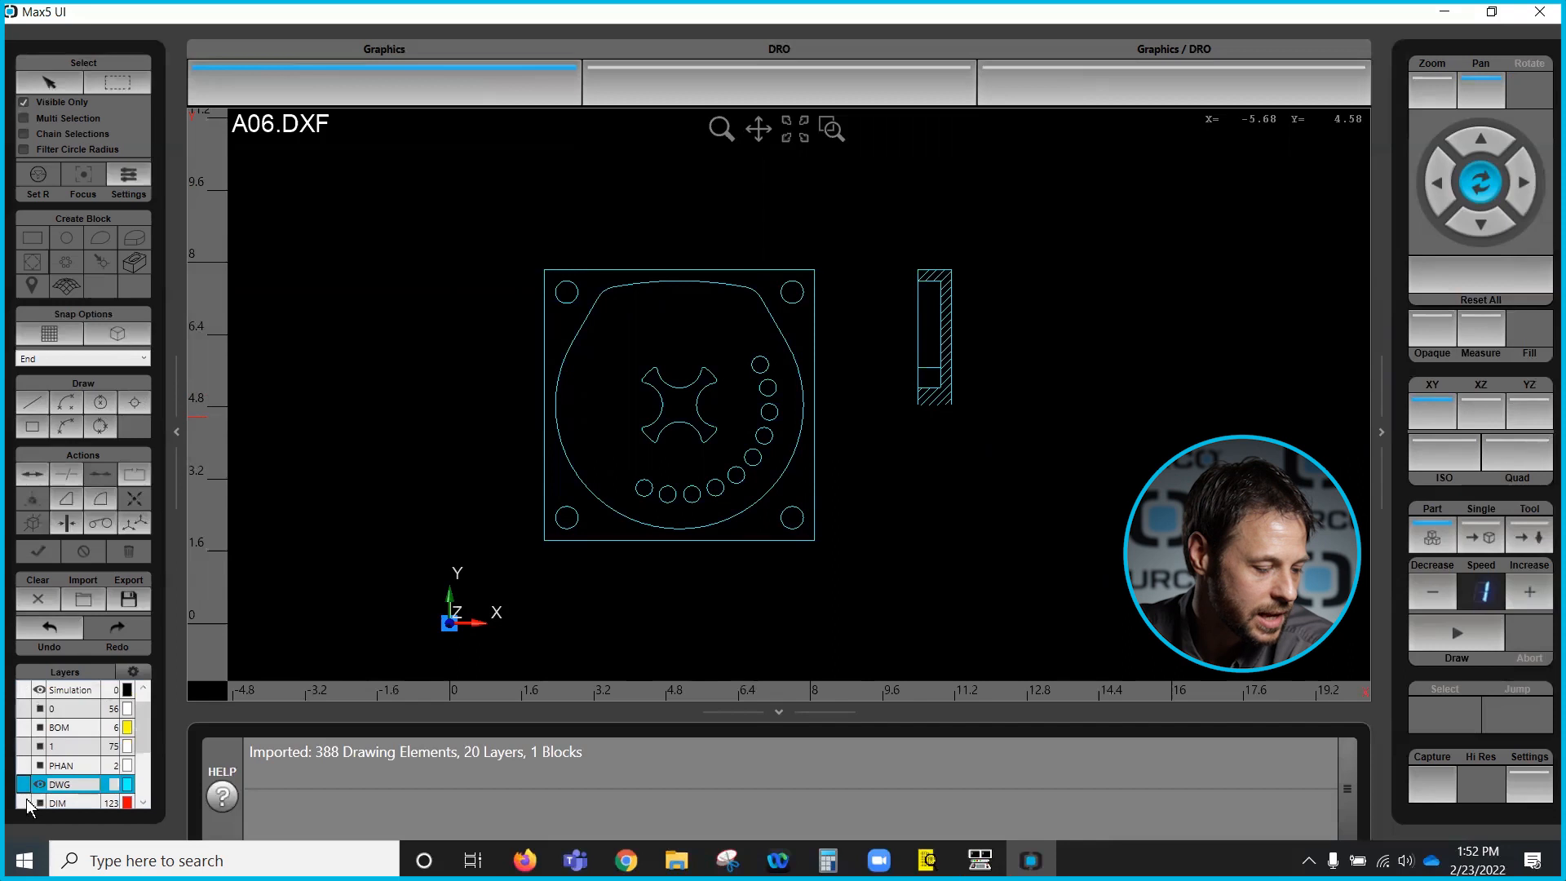
pyautogui.click(27, 782)
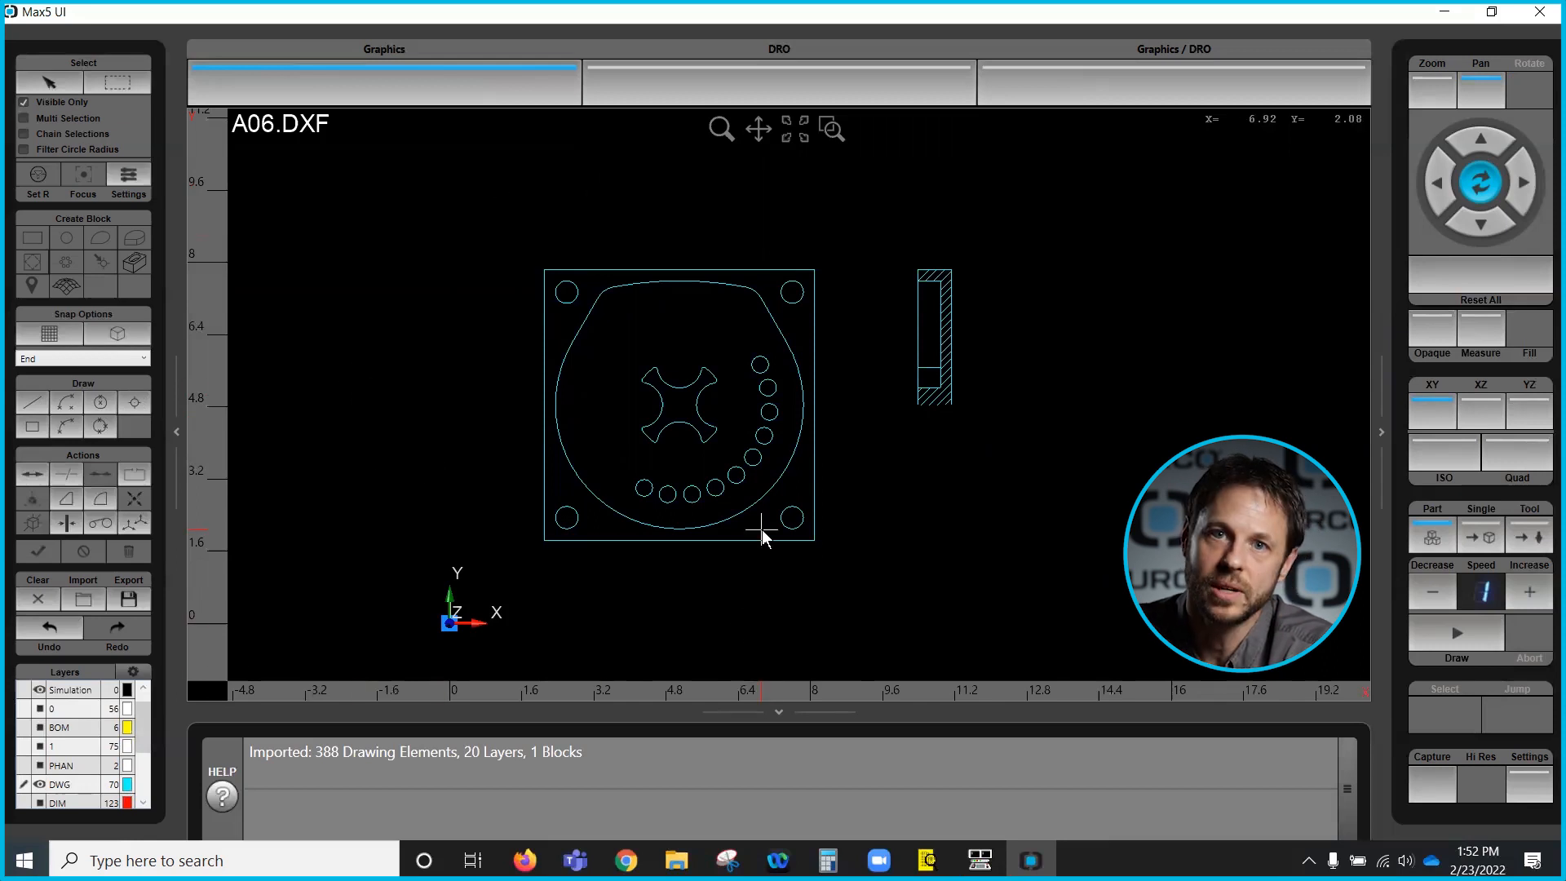
# - Change the DWG layer's colour to blue
pyautogui.click(125, 784)
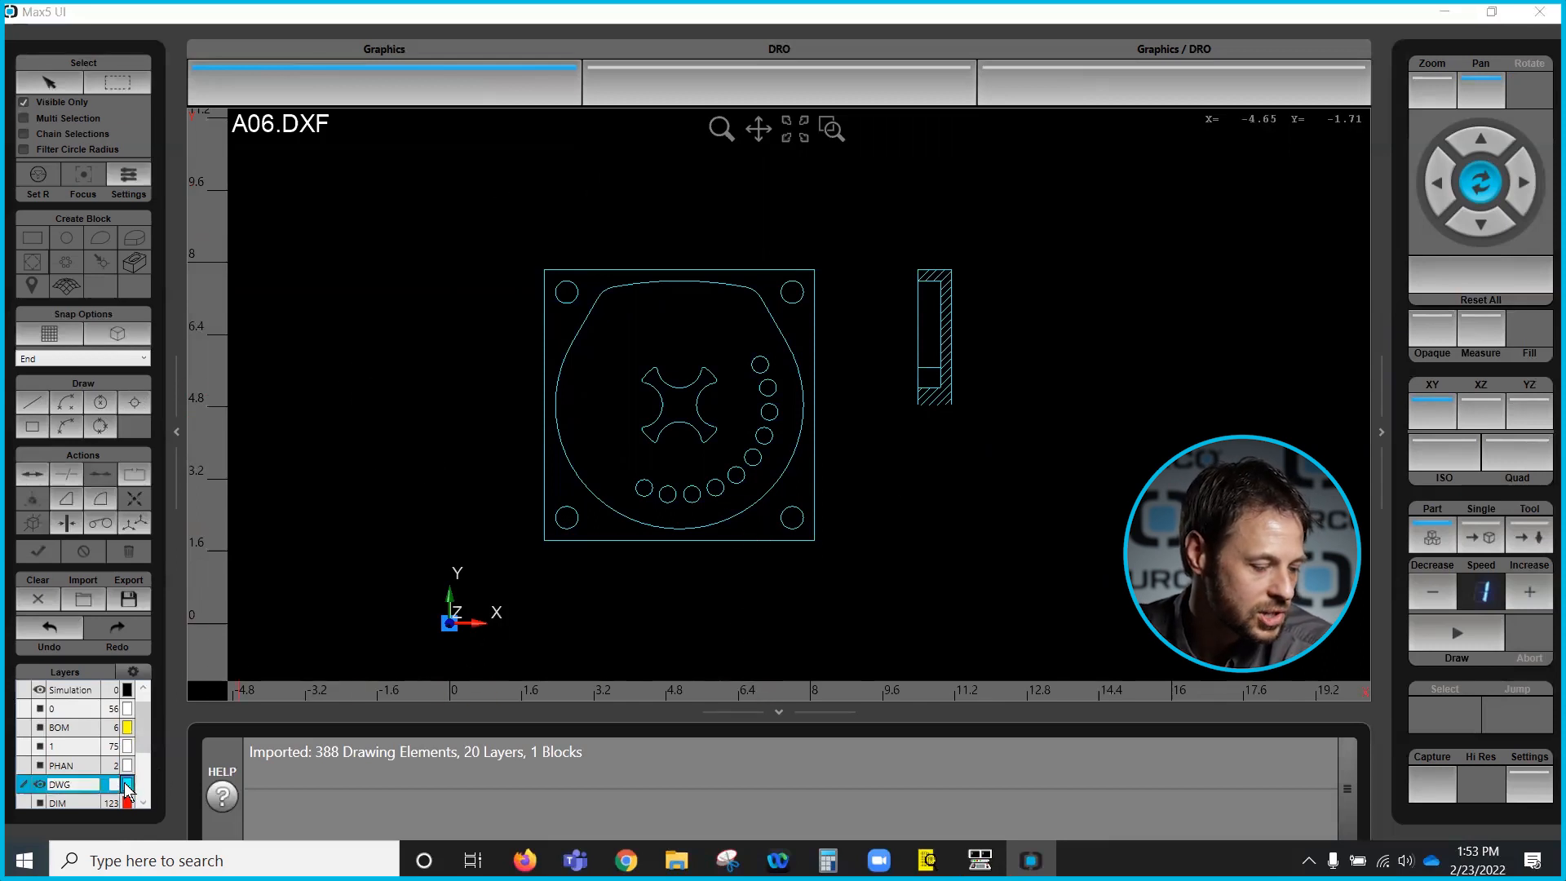
pyautogui.click(127, 785)
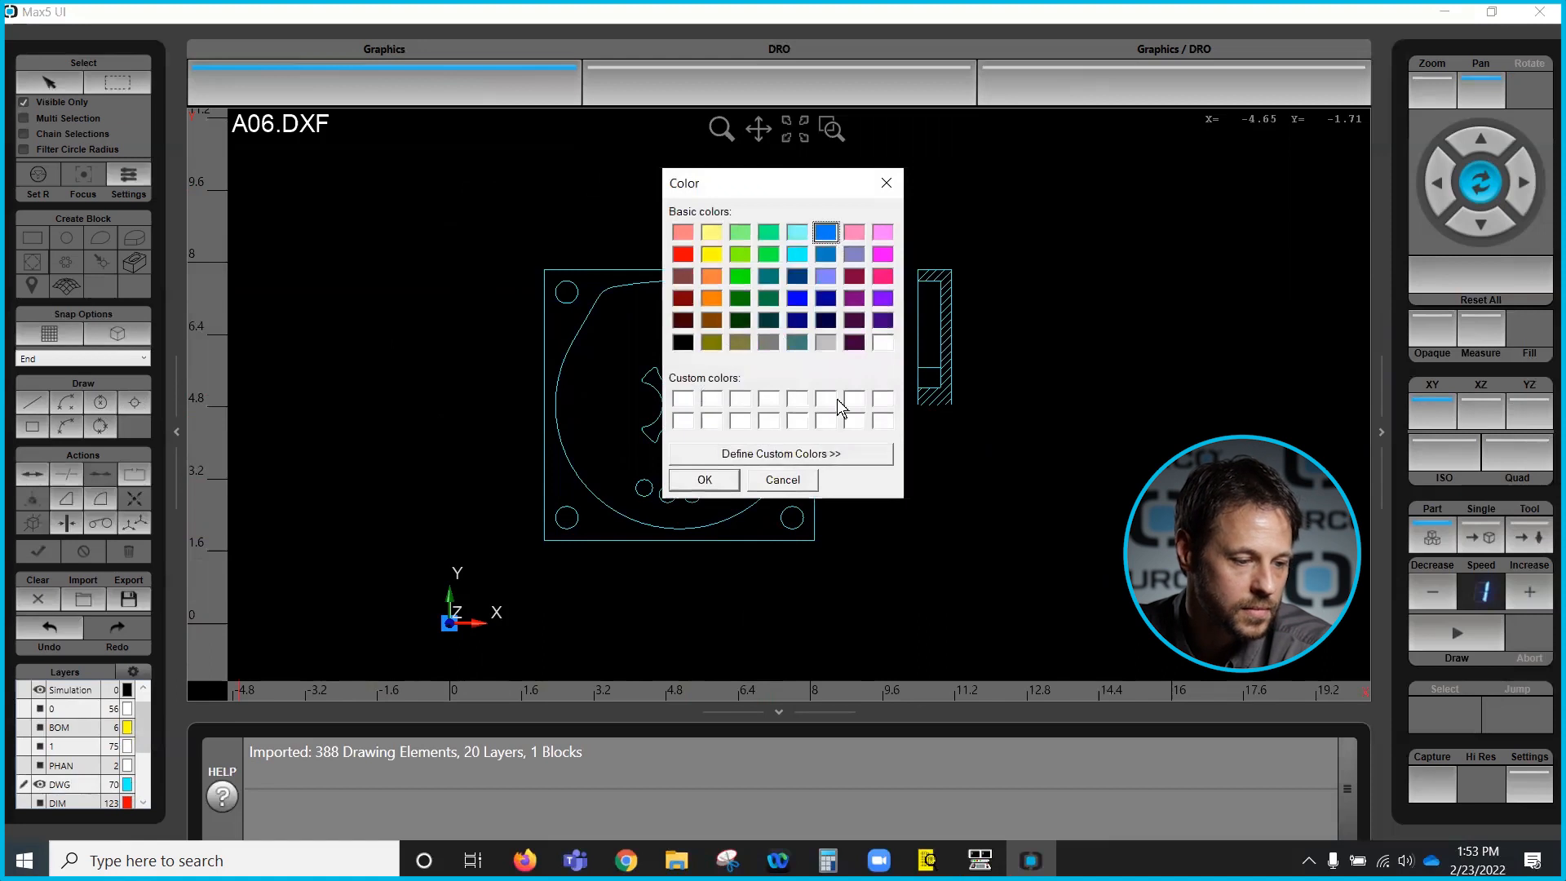
pyautogui.click(707, 480)
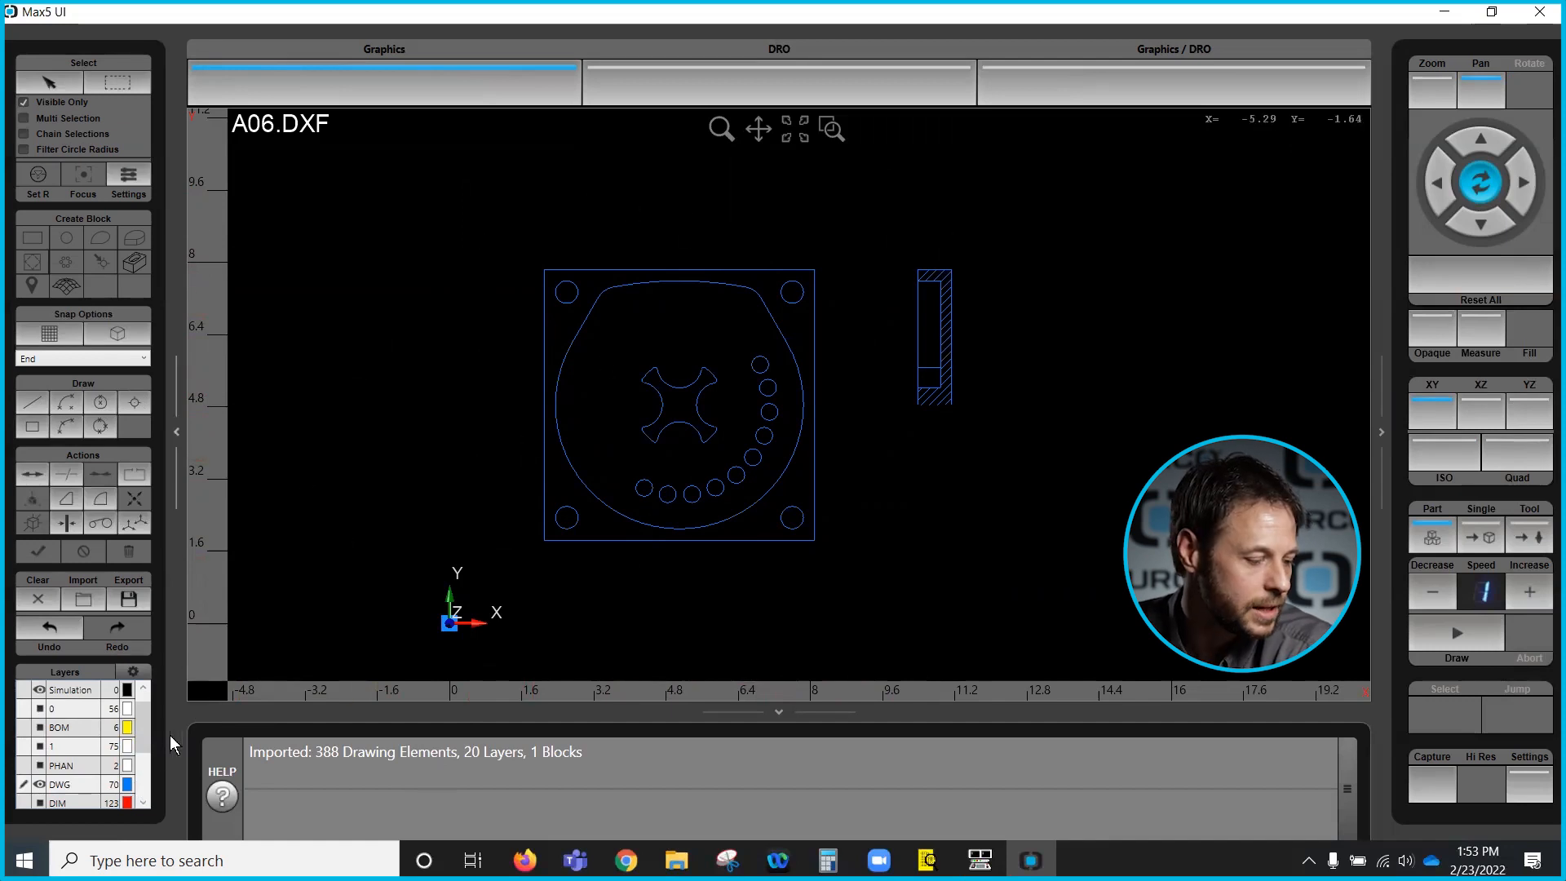
pyautogui.scroll(1, 142, 725)
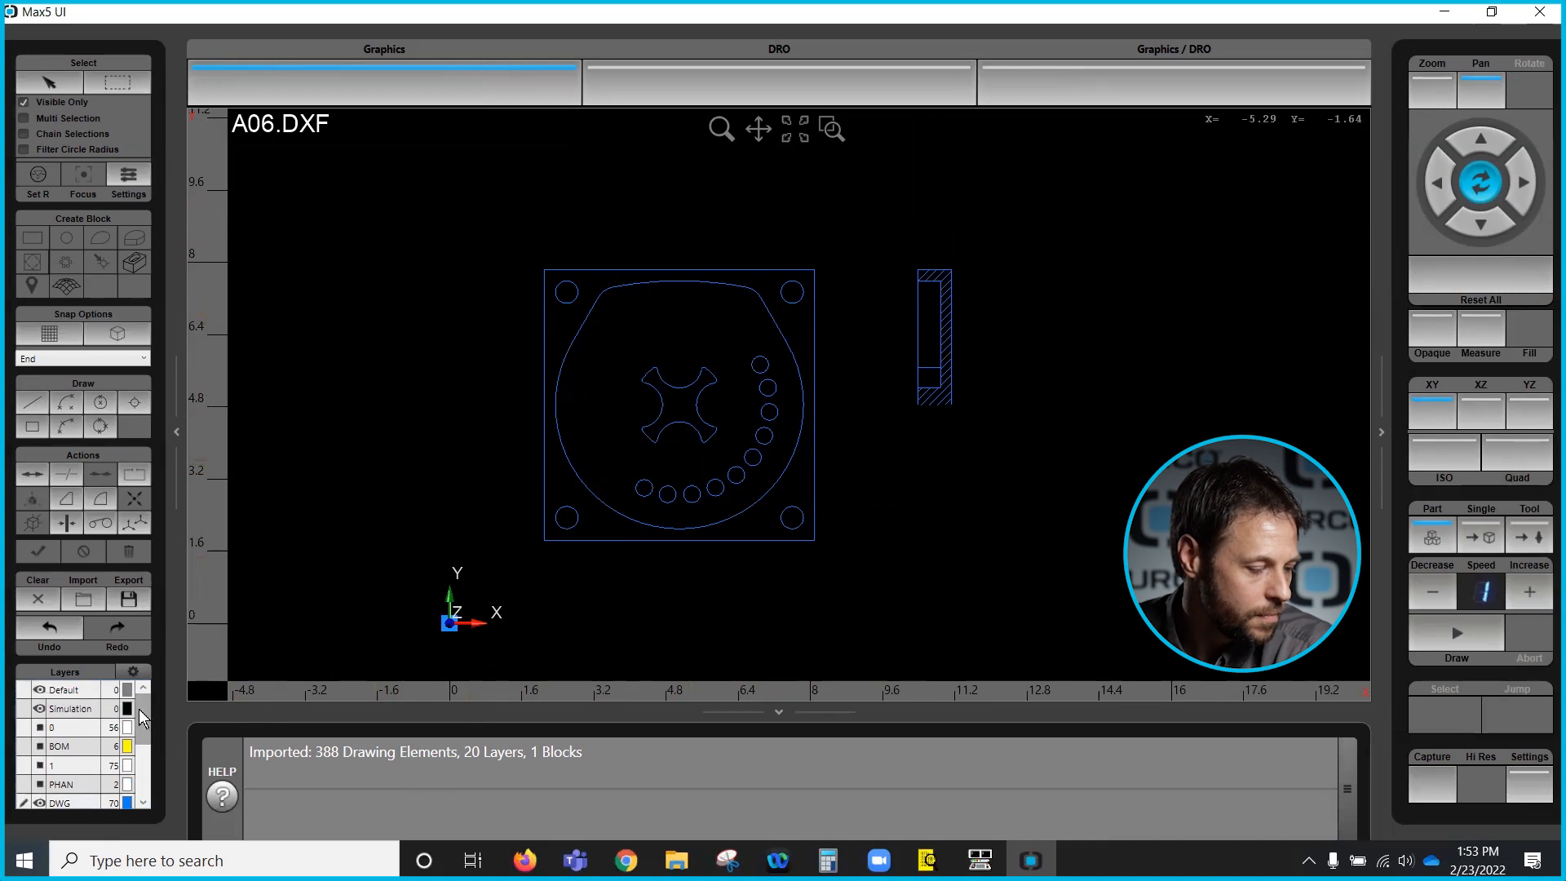
pyautogui.scroll(-2, 139, 708)
pyautogui.scroll(2, 136, 713)
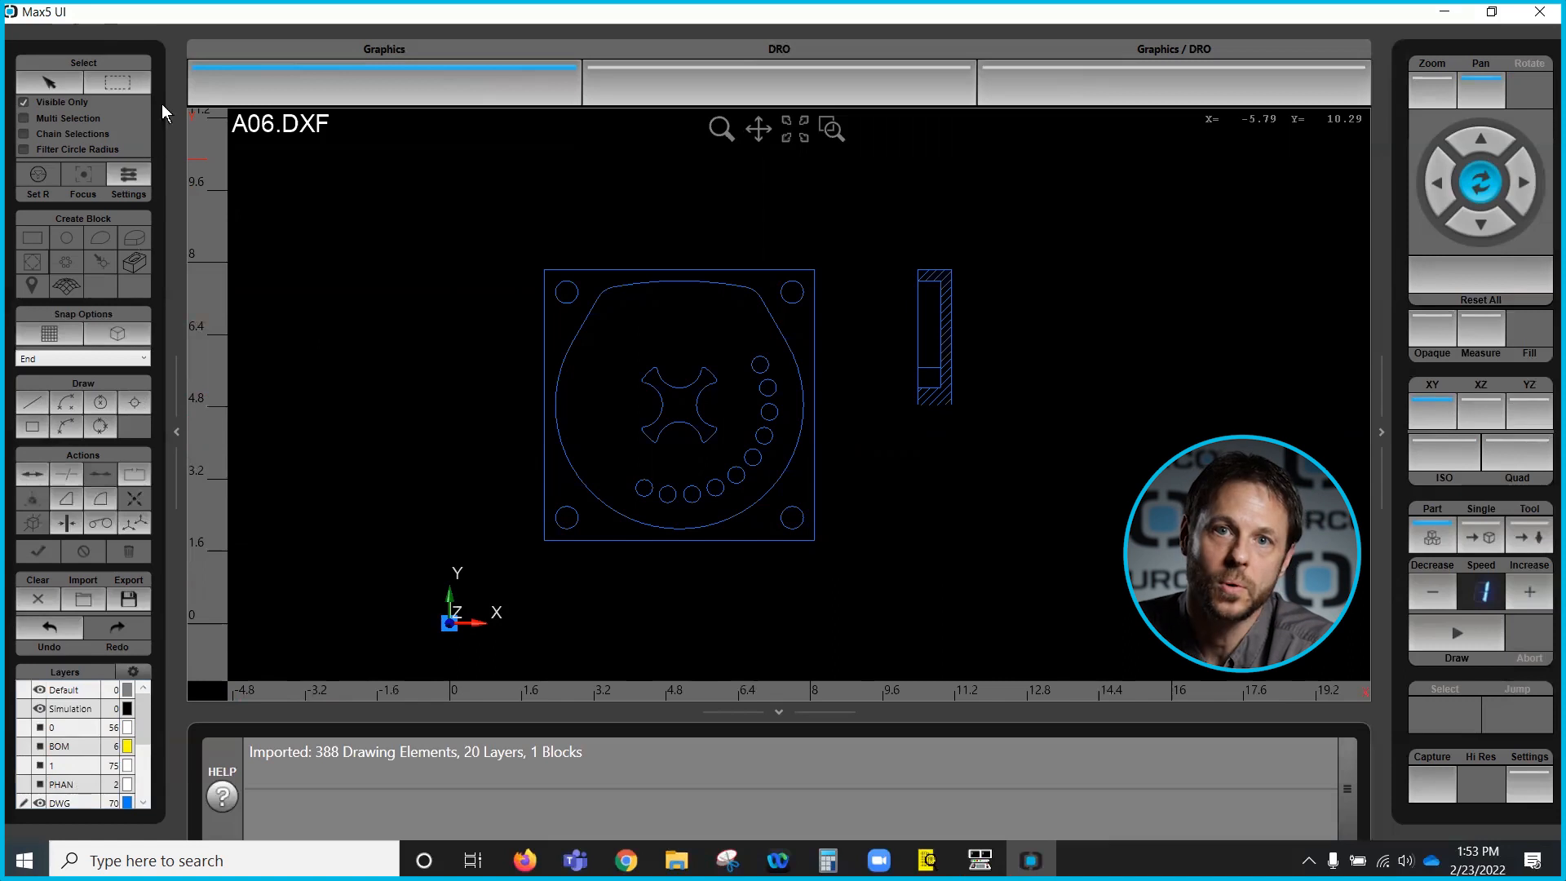
# - With Pick selection, select the outer rectangle's edges one at a time to inspect each line's properties
pyautogui.click(60, 82)
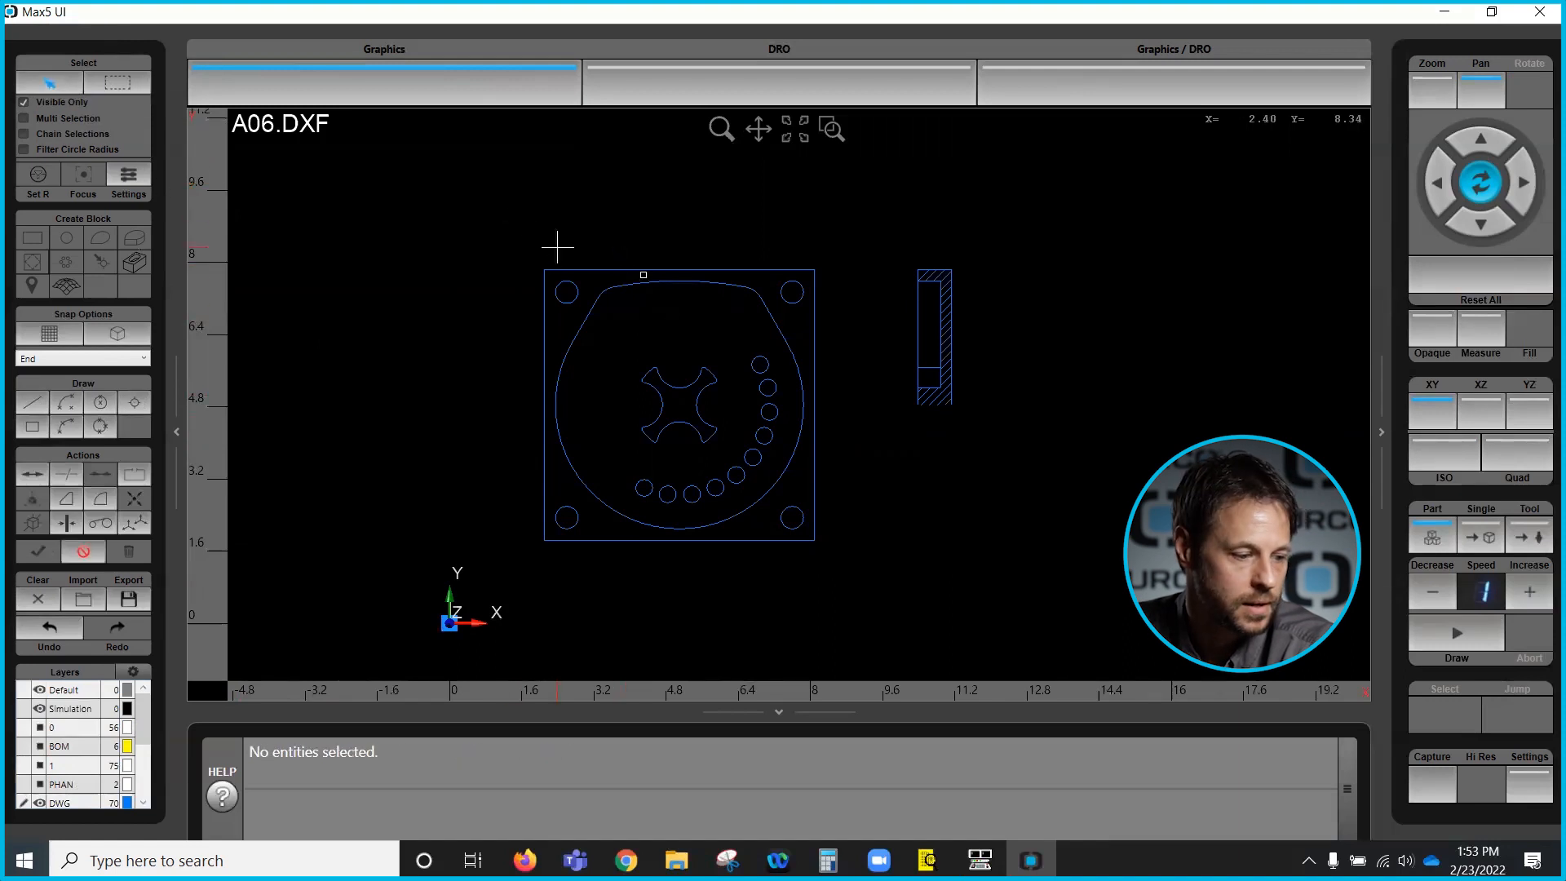
pyautogui.click(816, 329)
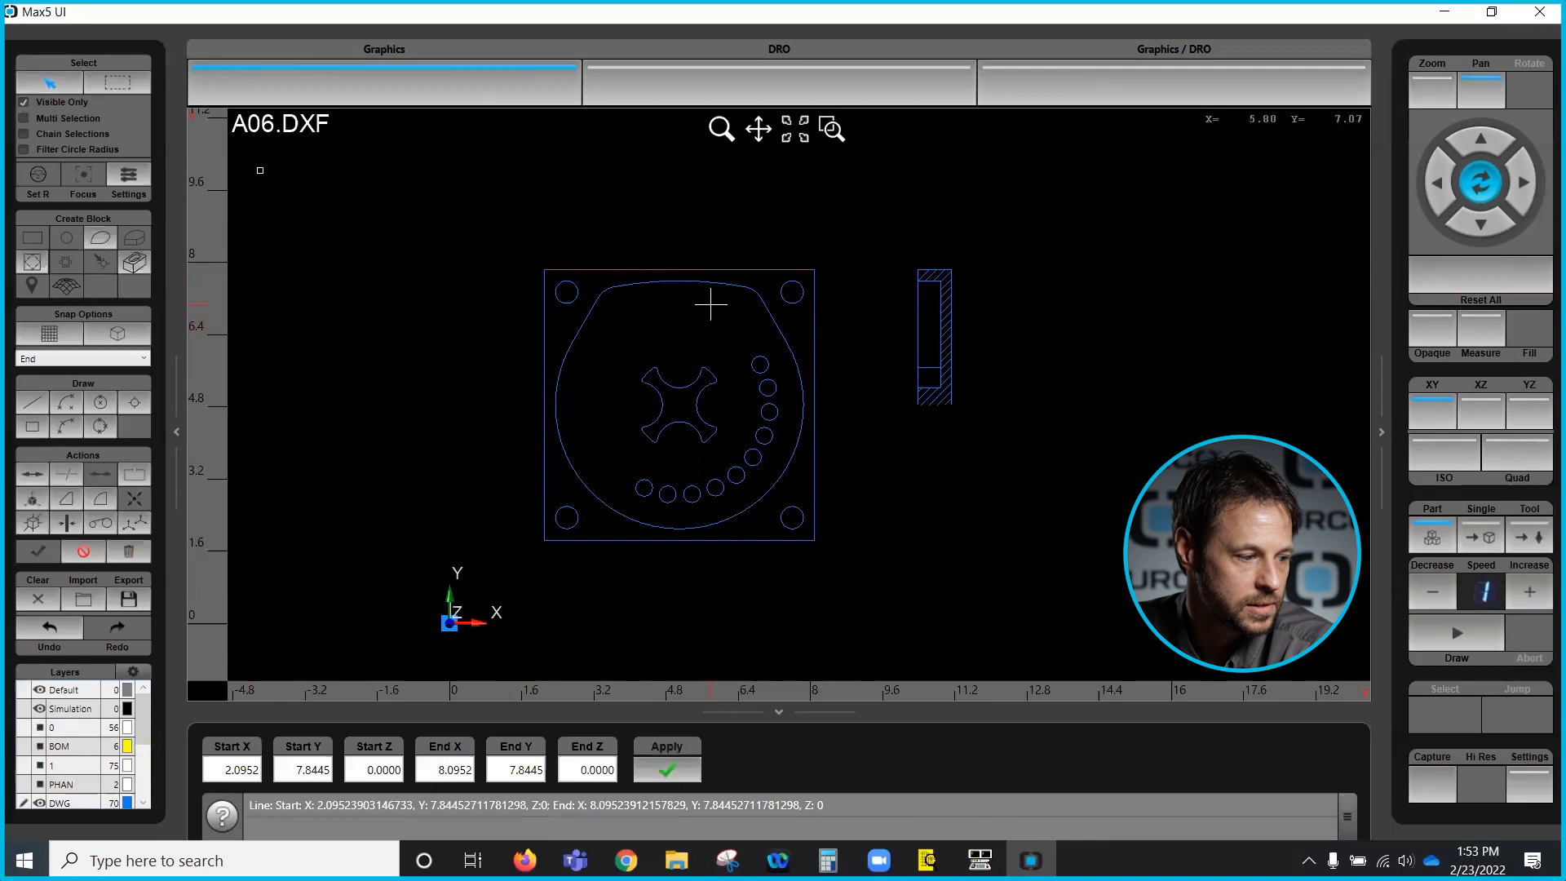
pyautogui.click(824, 402)
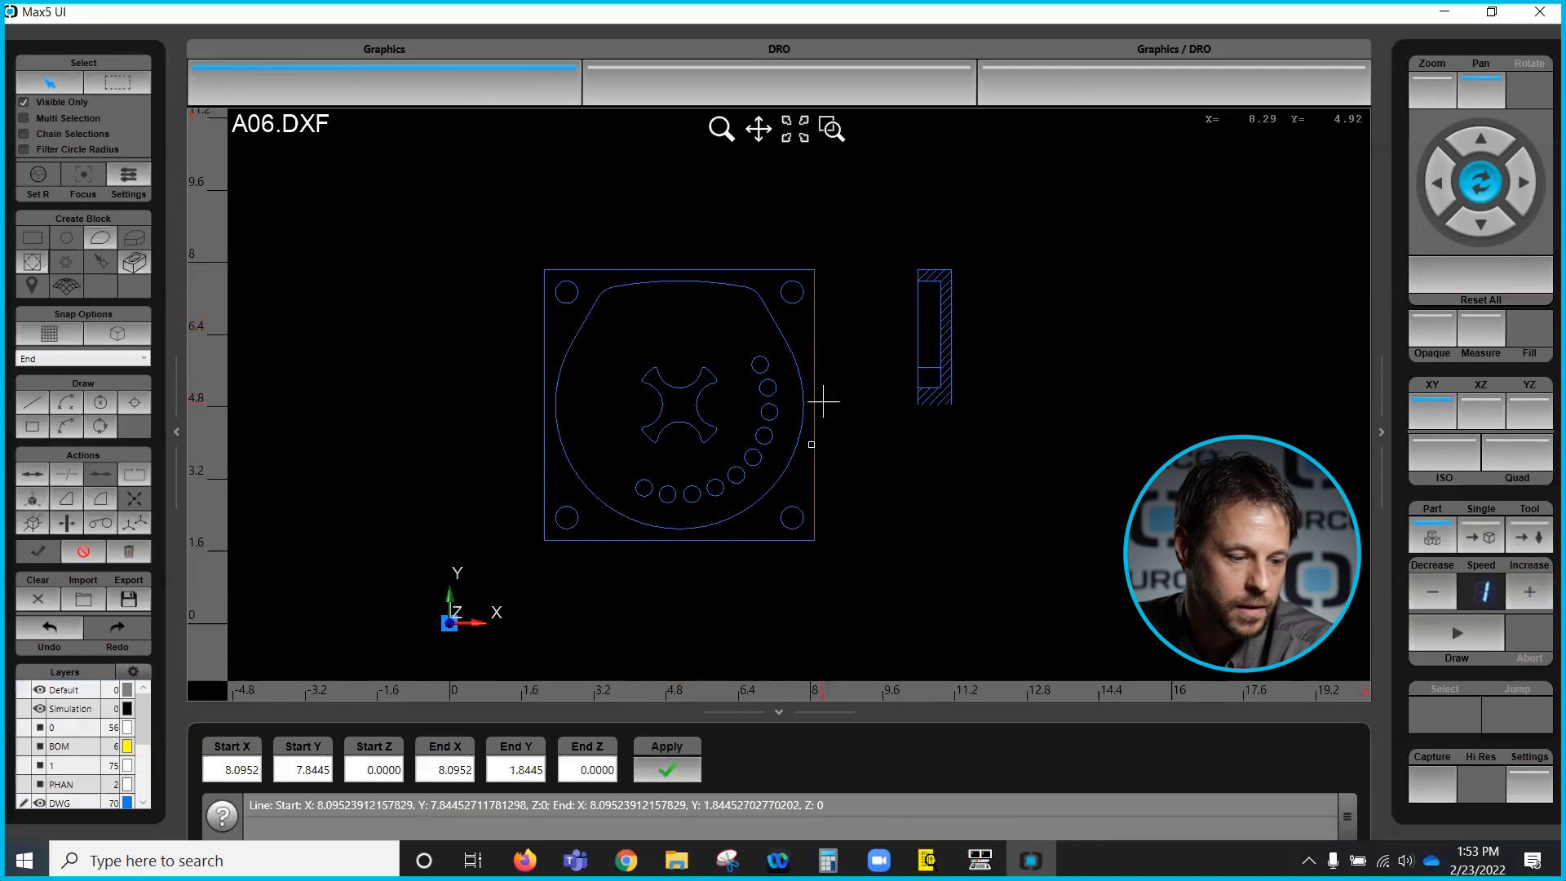
pyautogui.click(759, 541)
pyautogui.click(545, 359)
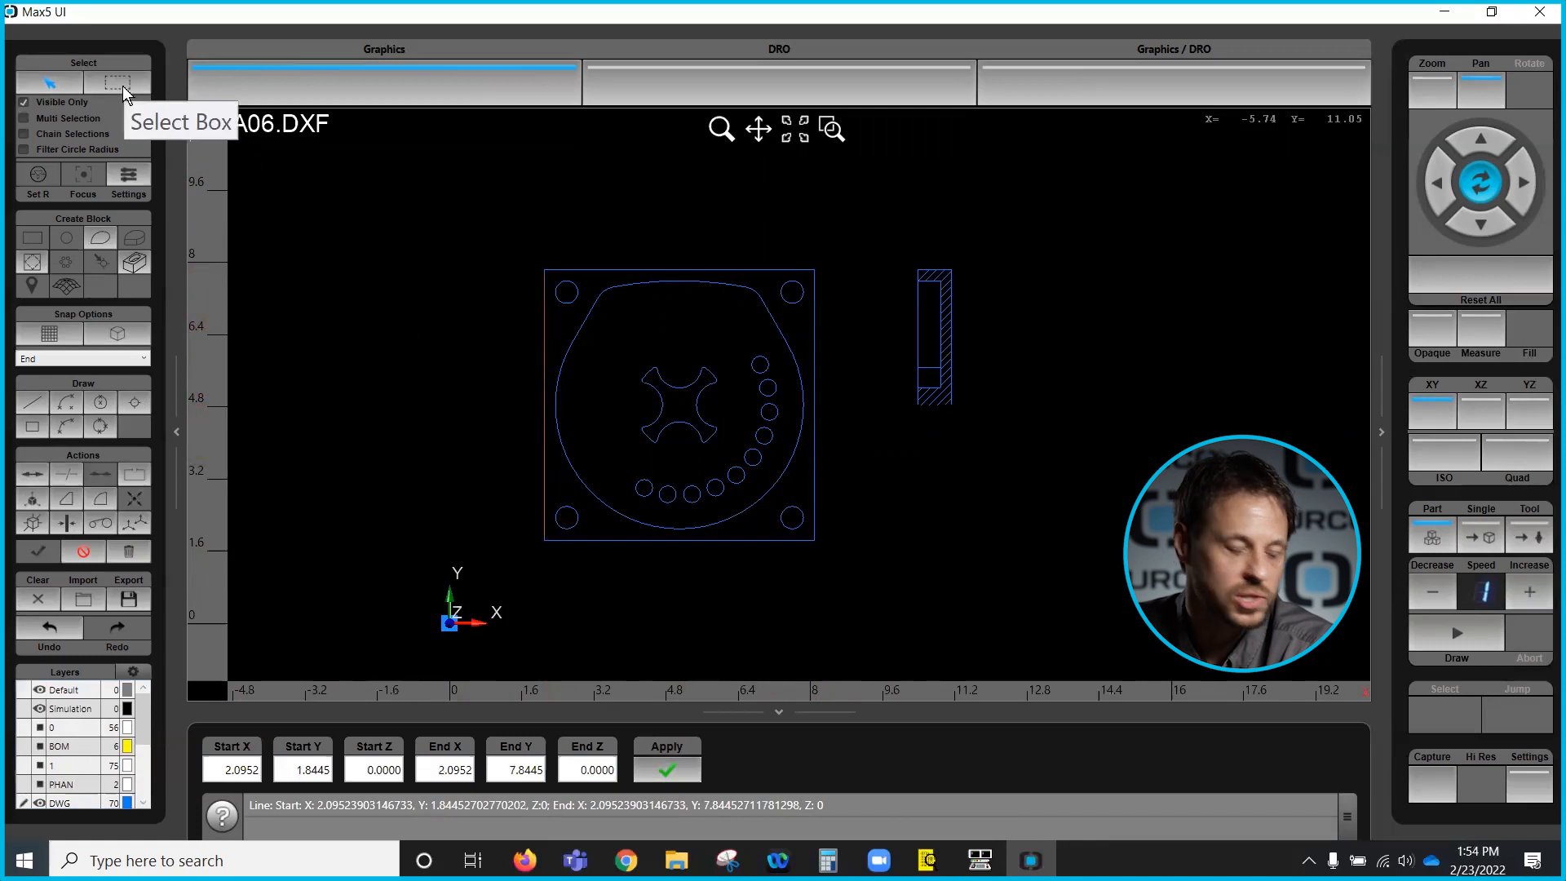
# - Box-select all the drawing geometry with Select Box, then clear the selection
pyautogui.click(119, 82)
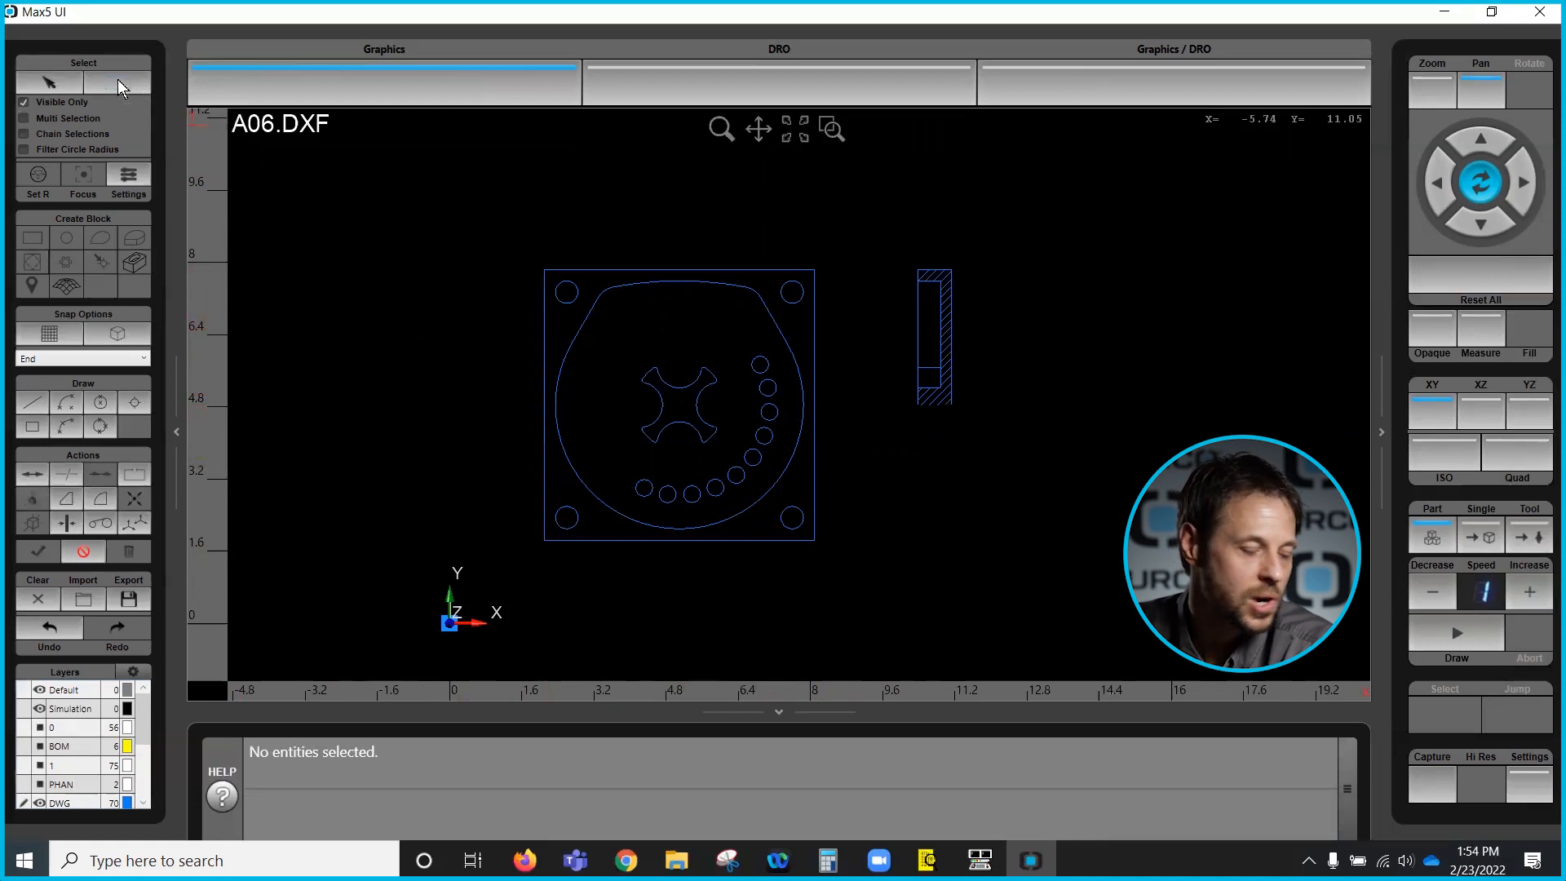
pyautogui.moveTo(363, 188); pyautogui.dragTo(1007, 566)
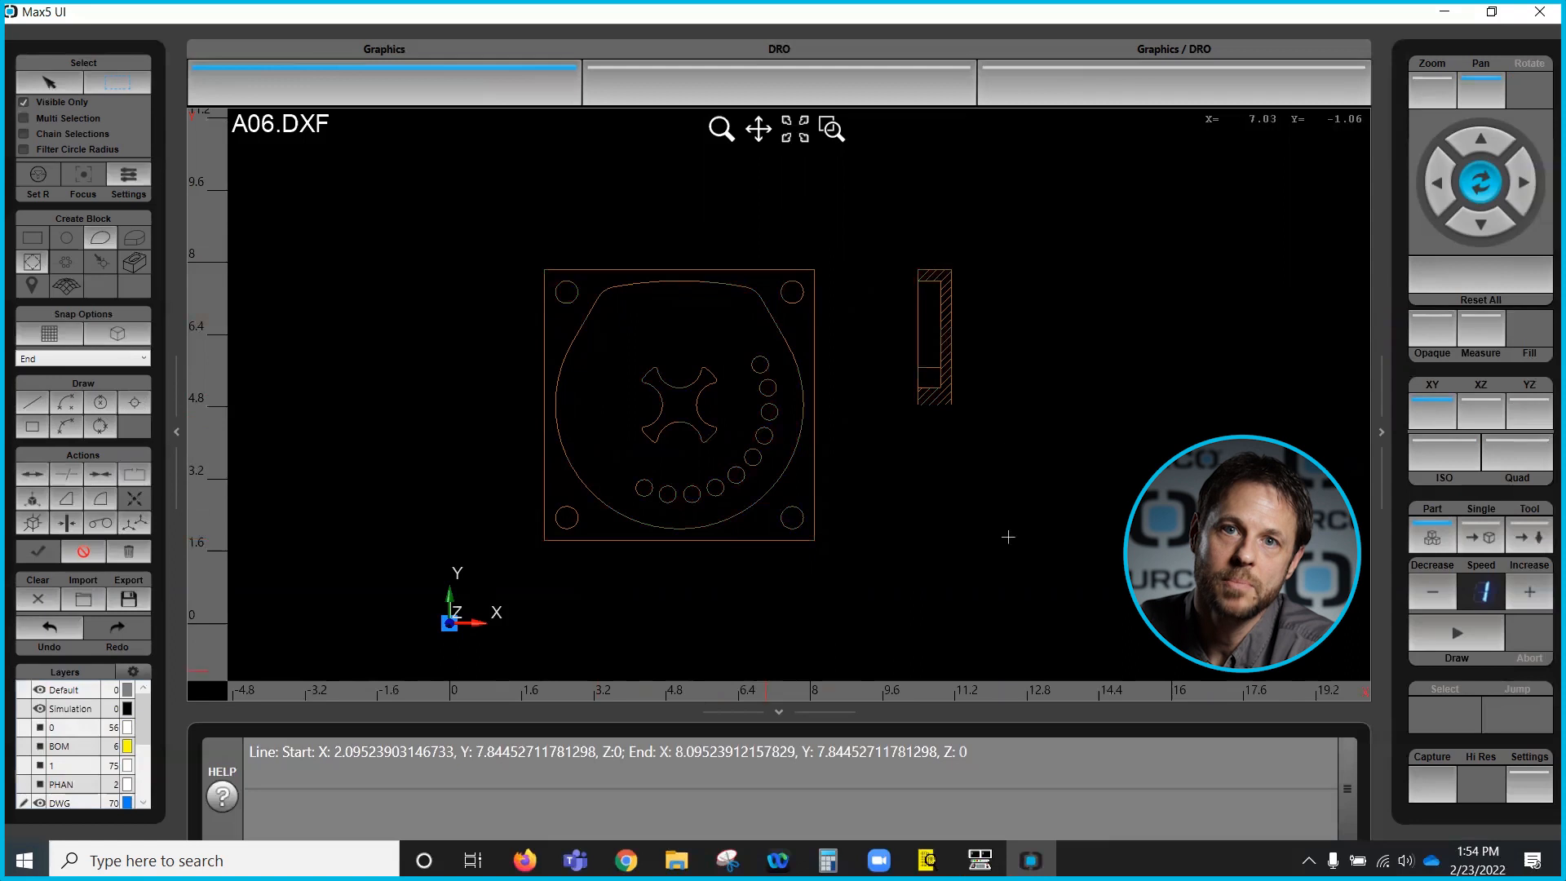
pyautogui.click(84, 552)
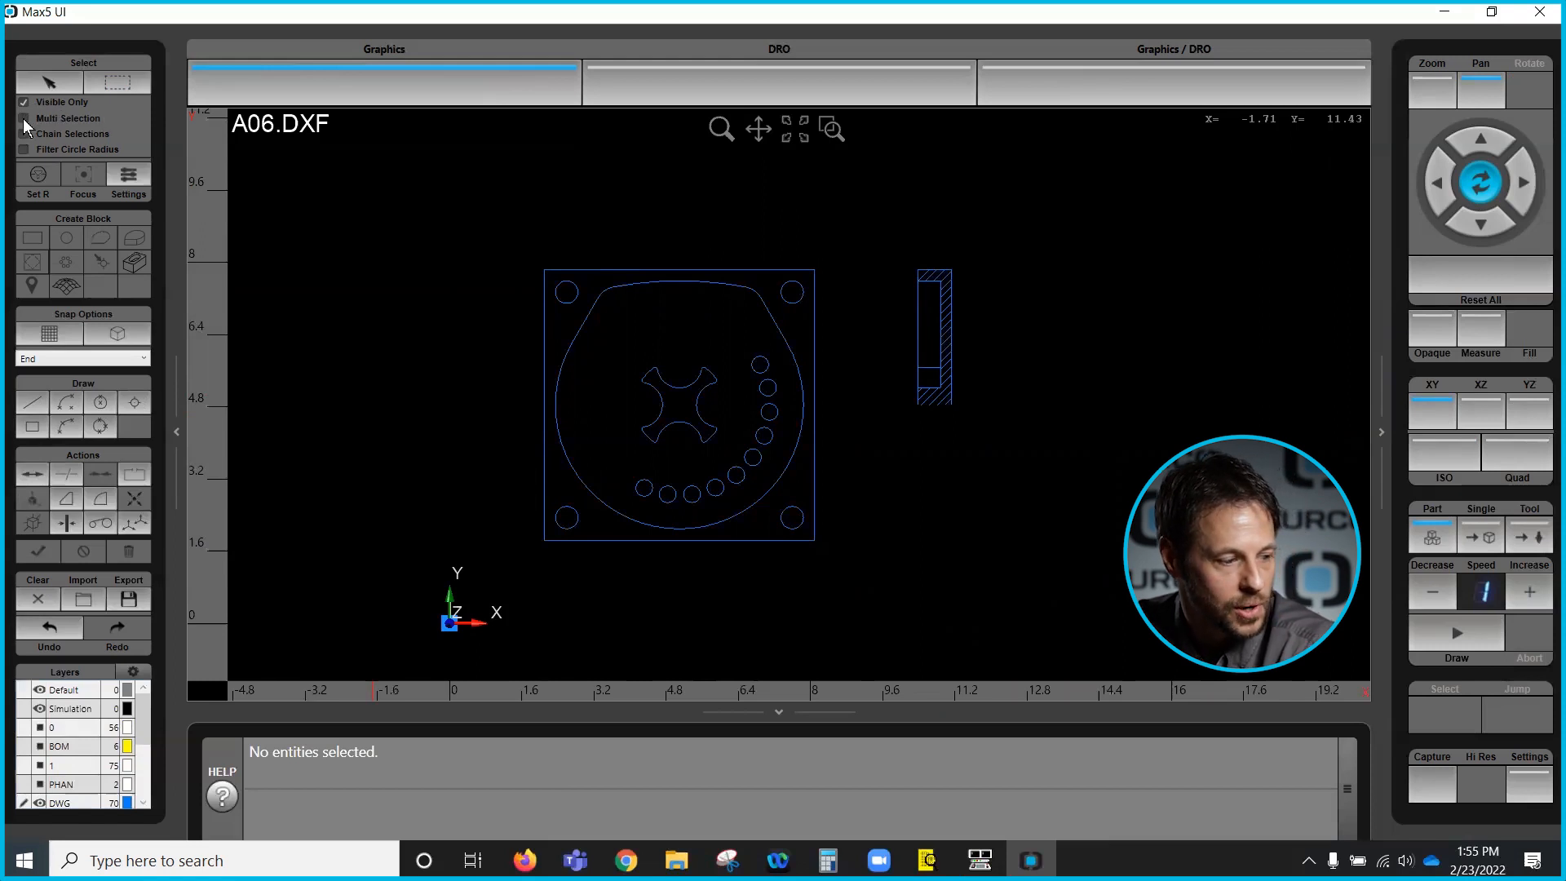
# - Pick individual edges of the outer rectangle one at a time with Pick selection
pyautogui.click(49, 82)
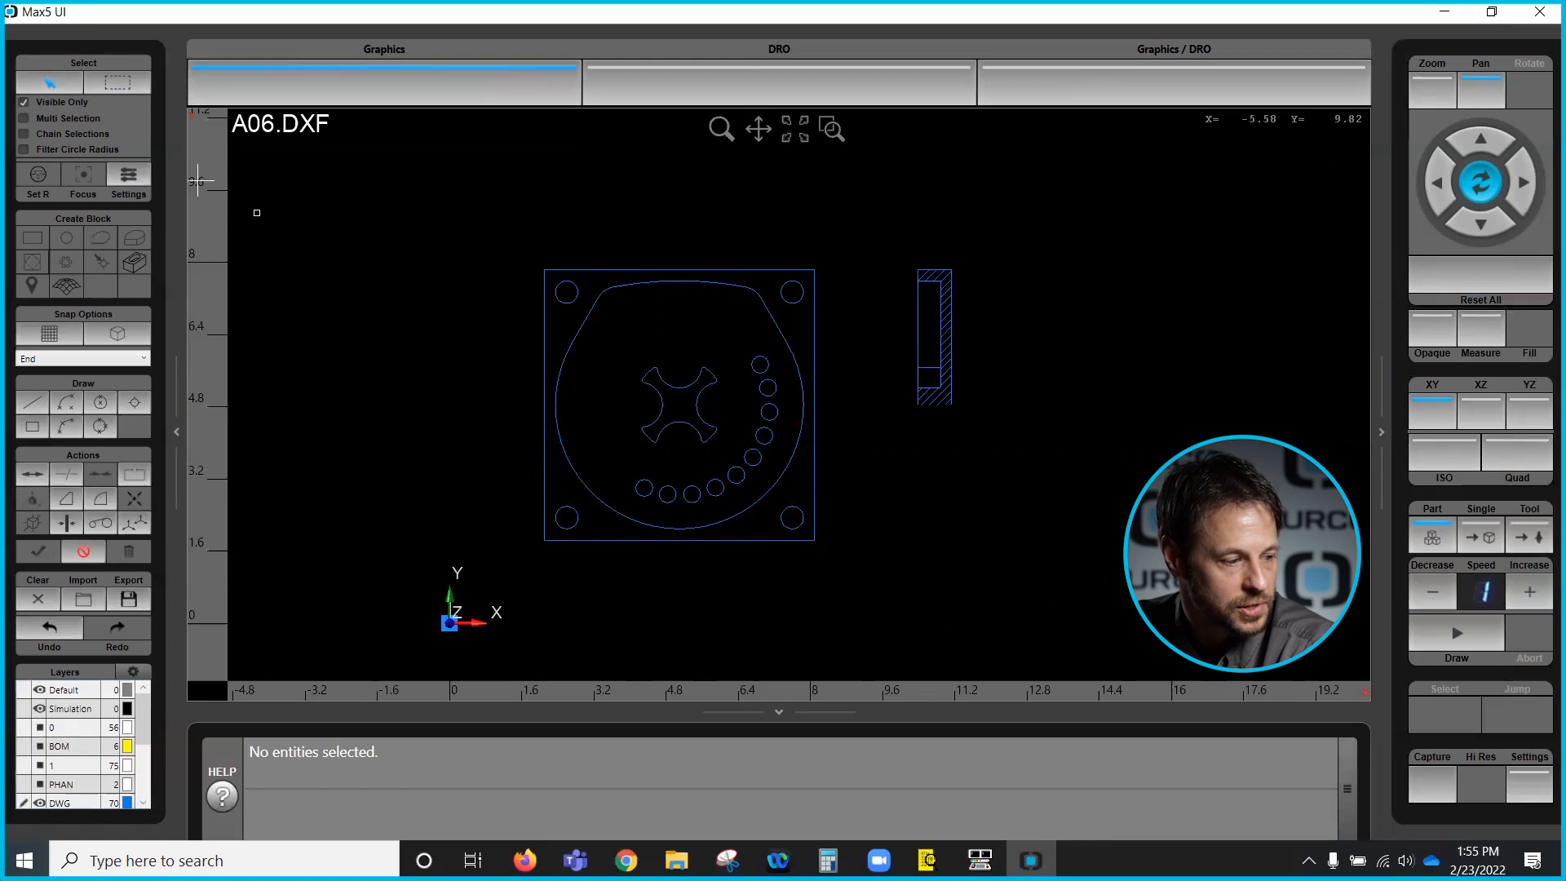
pyautogui.click(544, 347)
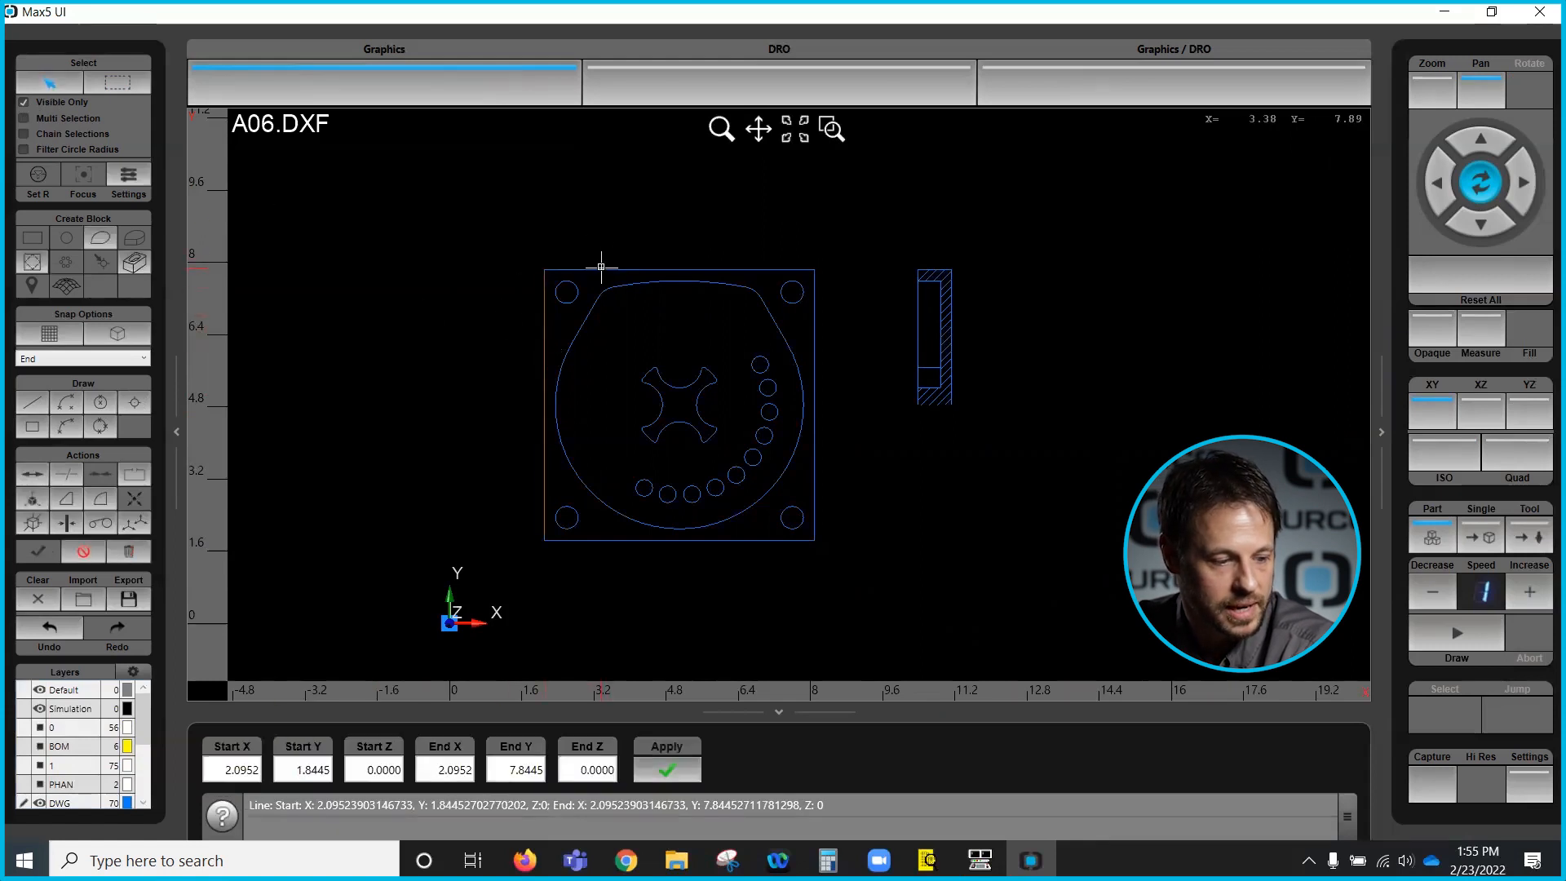
pyautogui.click(814, 333)
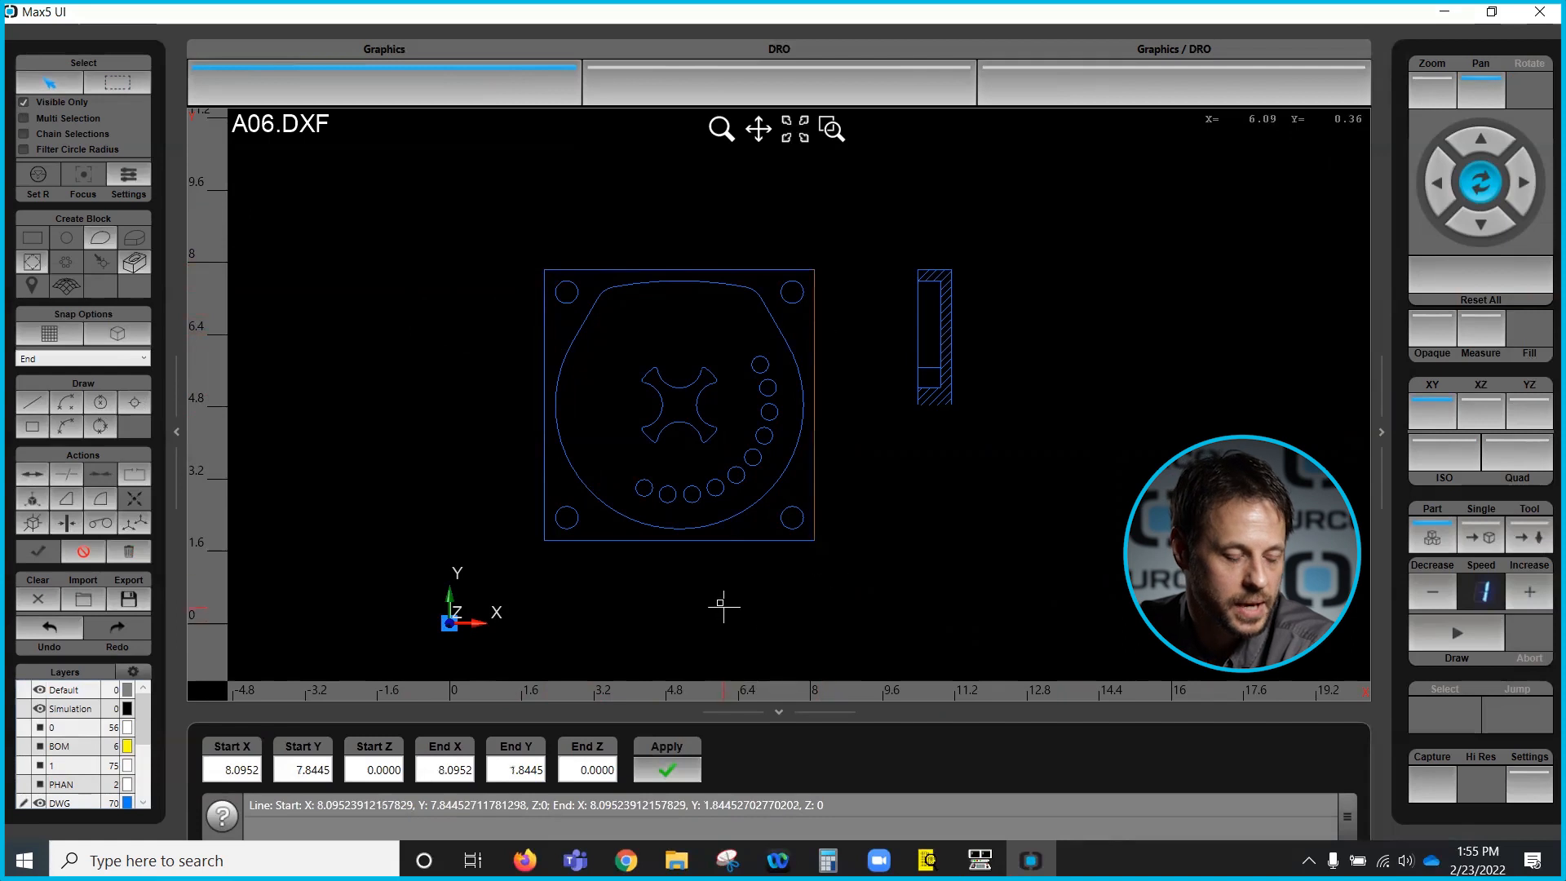
pyautogui.click(544, 405)
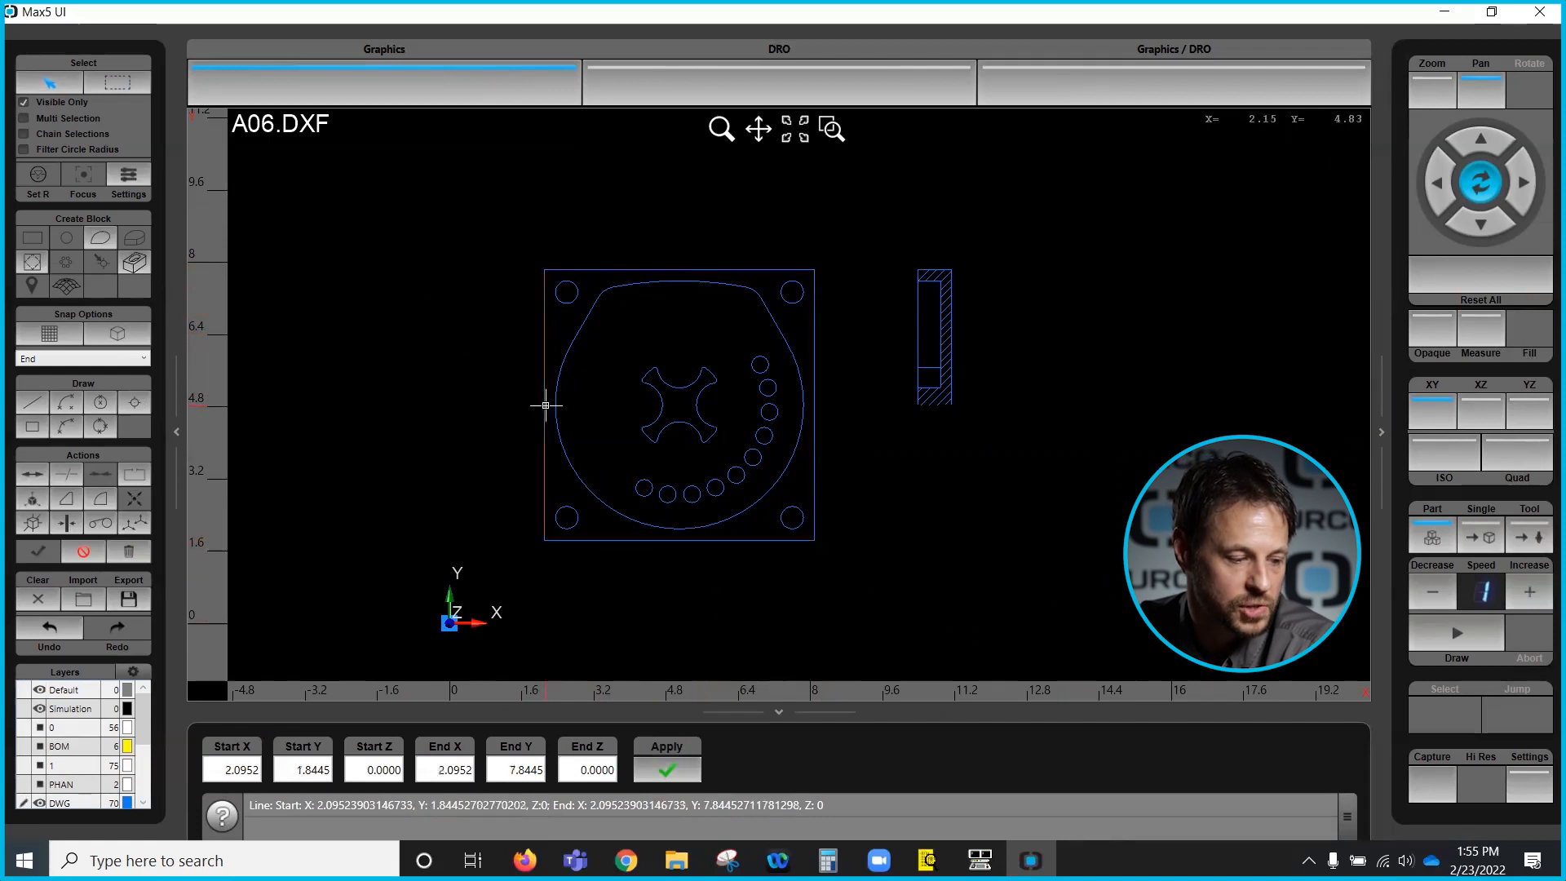
pyautogui.click(619, 267)
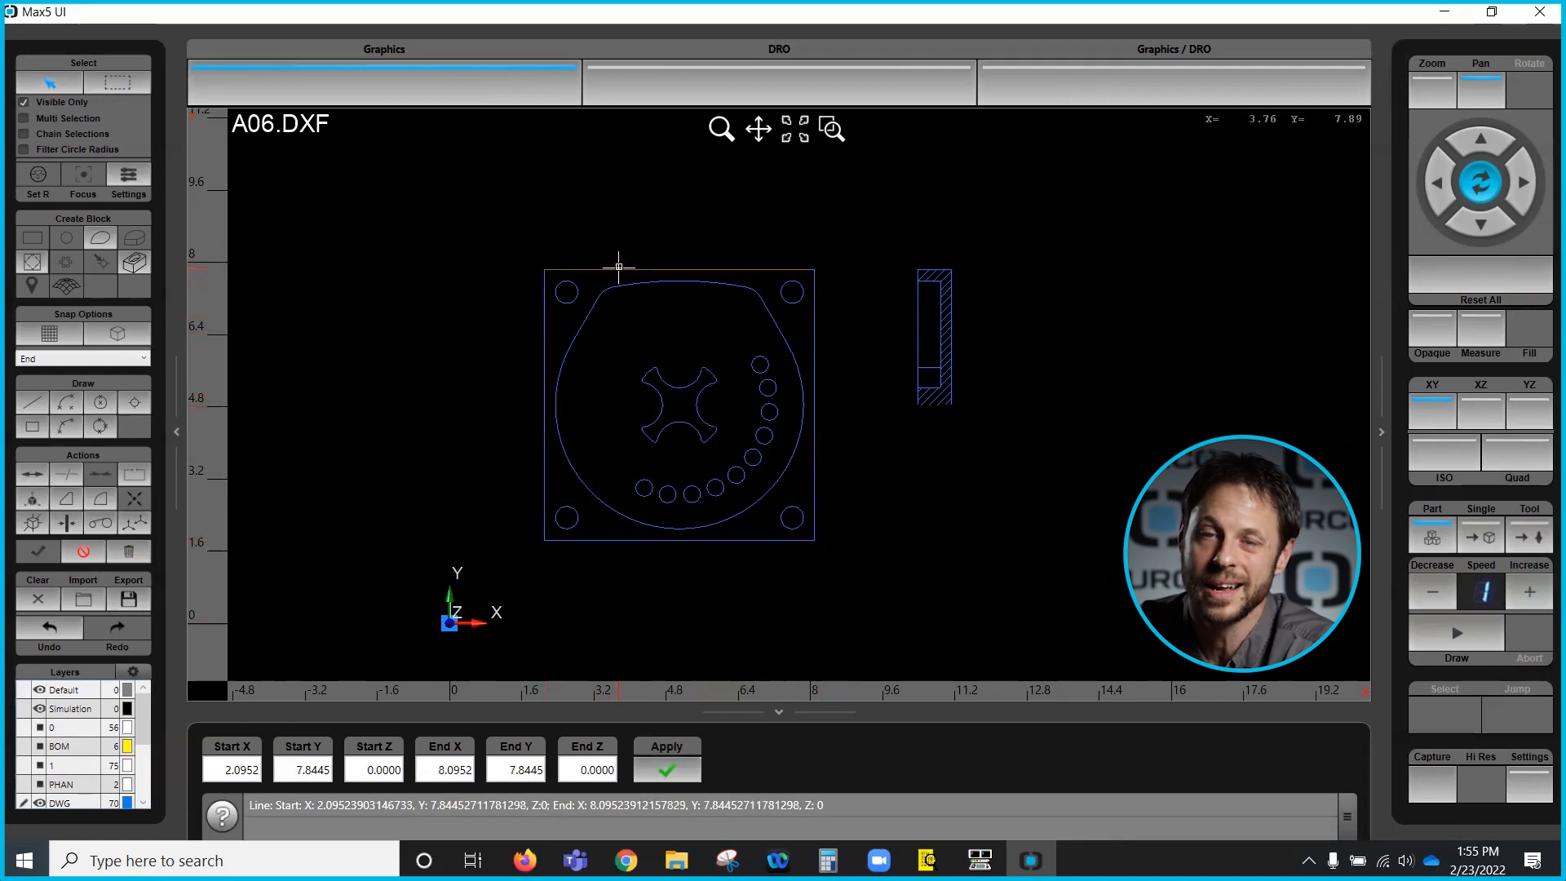
pyautogui.click(819, 322)
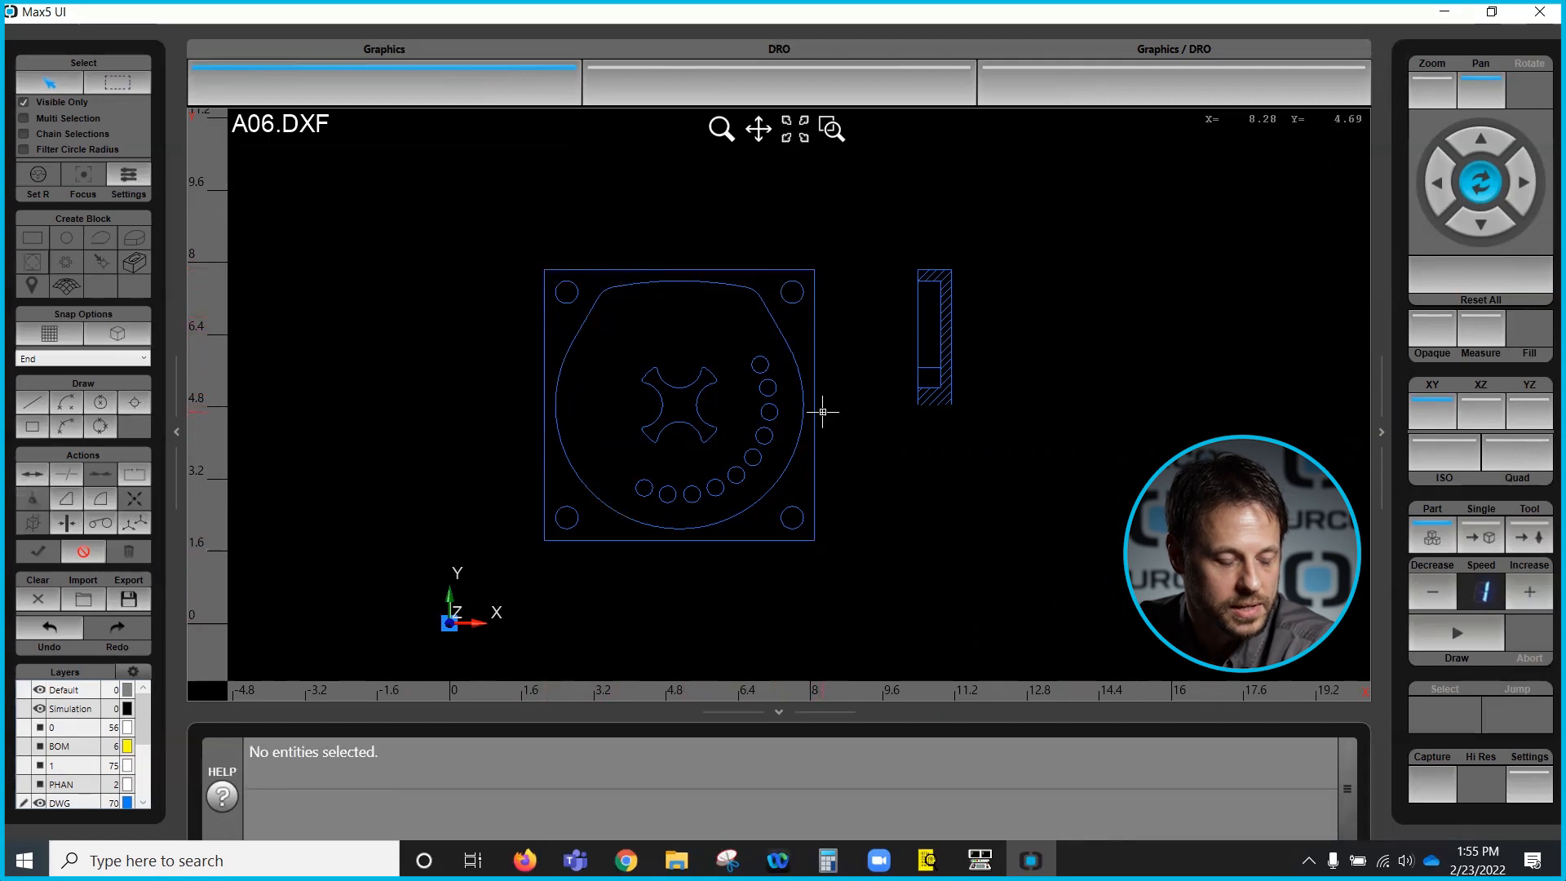
pyautogui.click(597, 540)
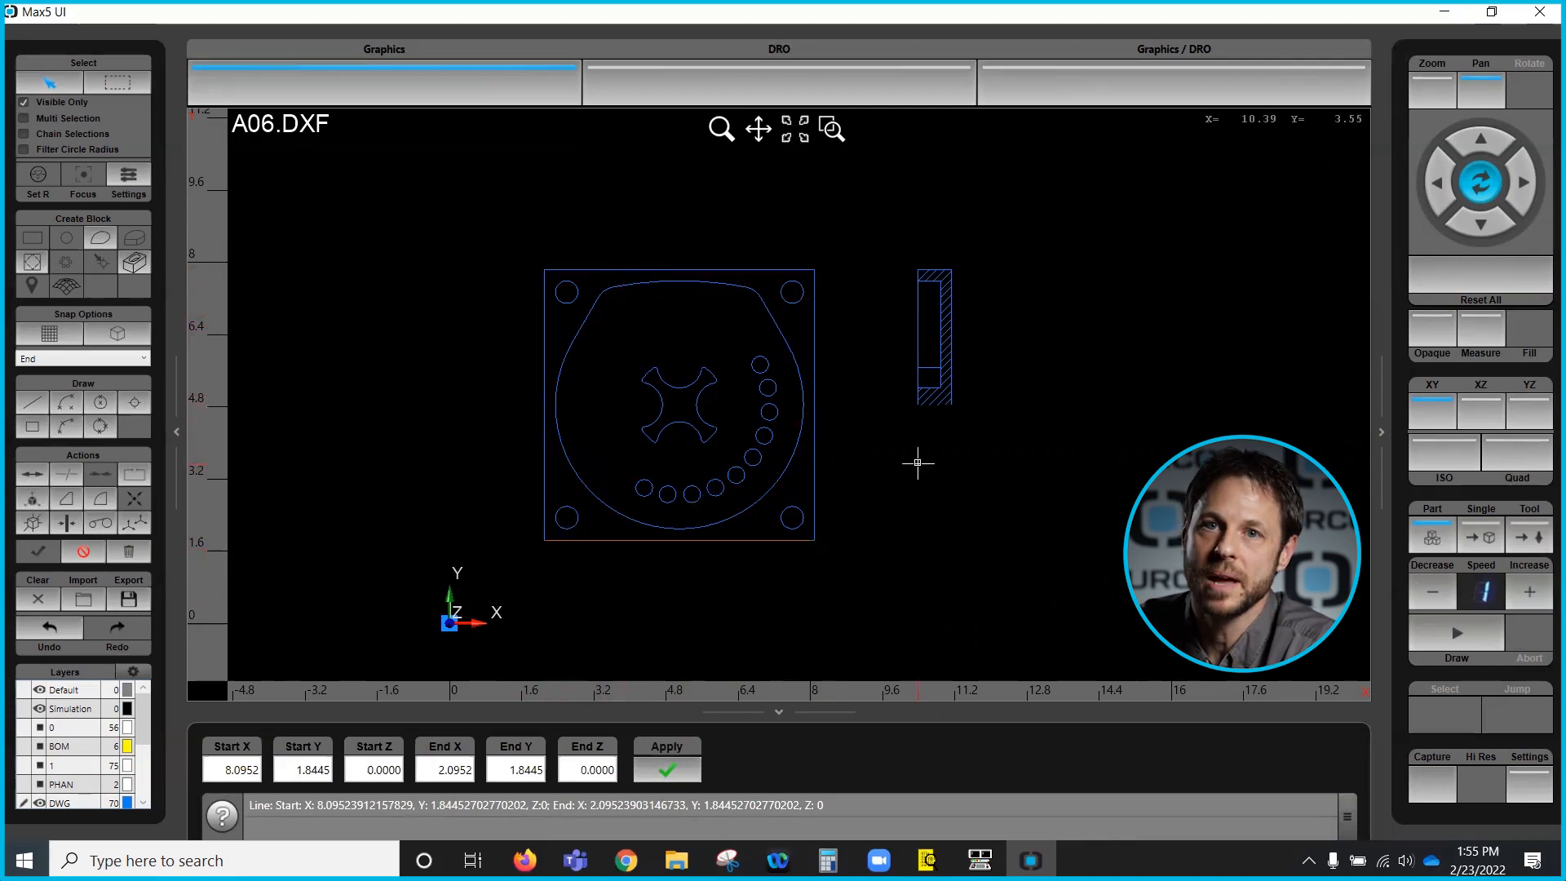
# - Enable Multi Selection, pick the left and top edges plus the two upper corner holes together, then clear the selection
pyautogui.click(23, 118)
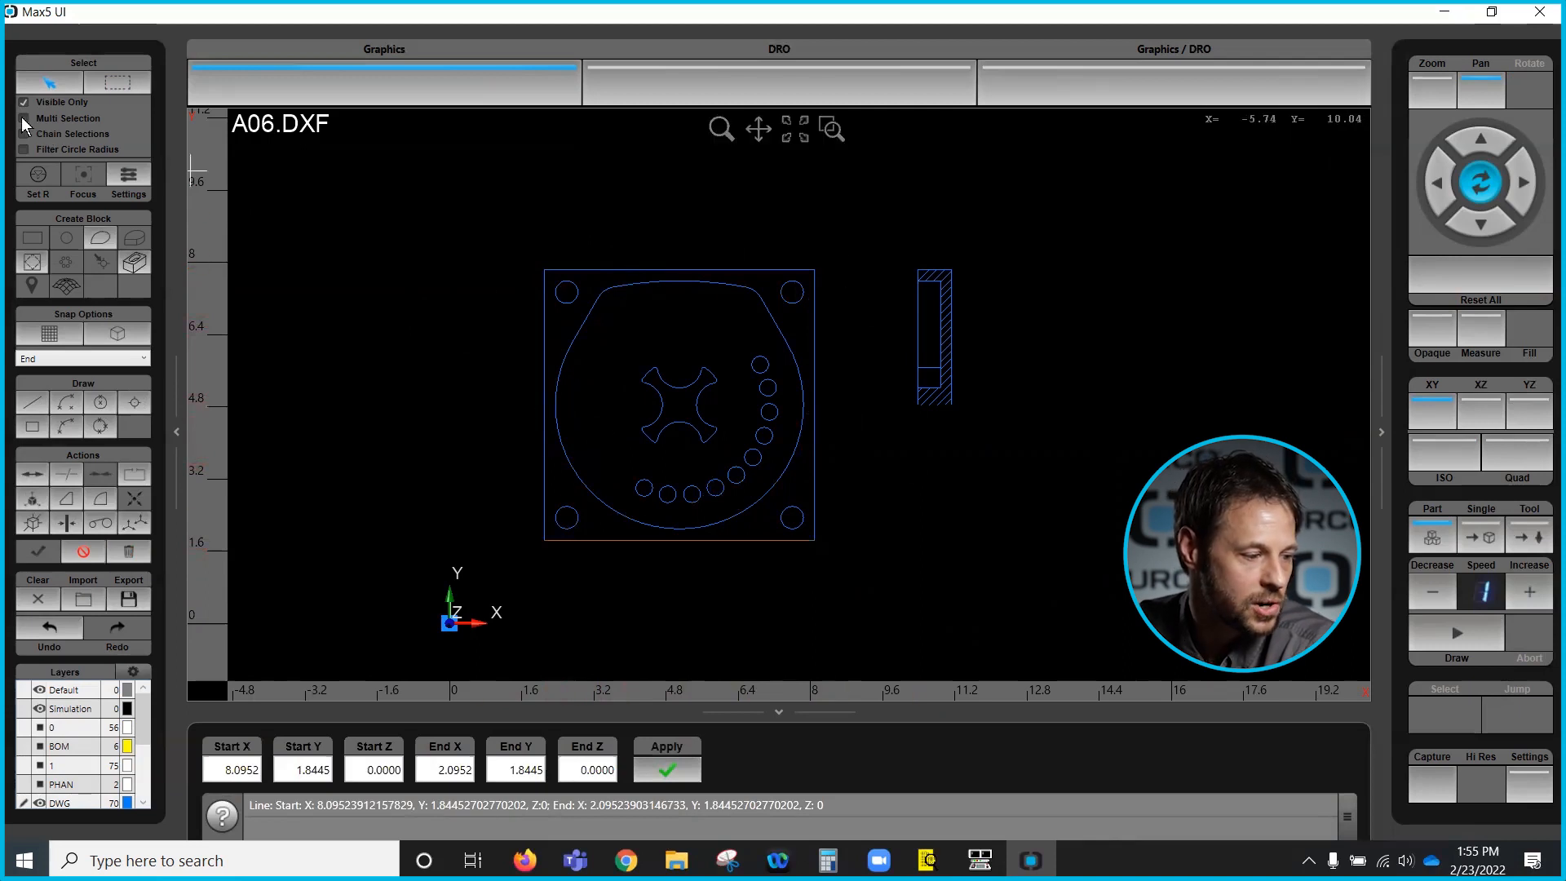
pyautogui.click(543, 397)
pyautogui.click(595, 270)
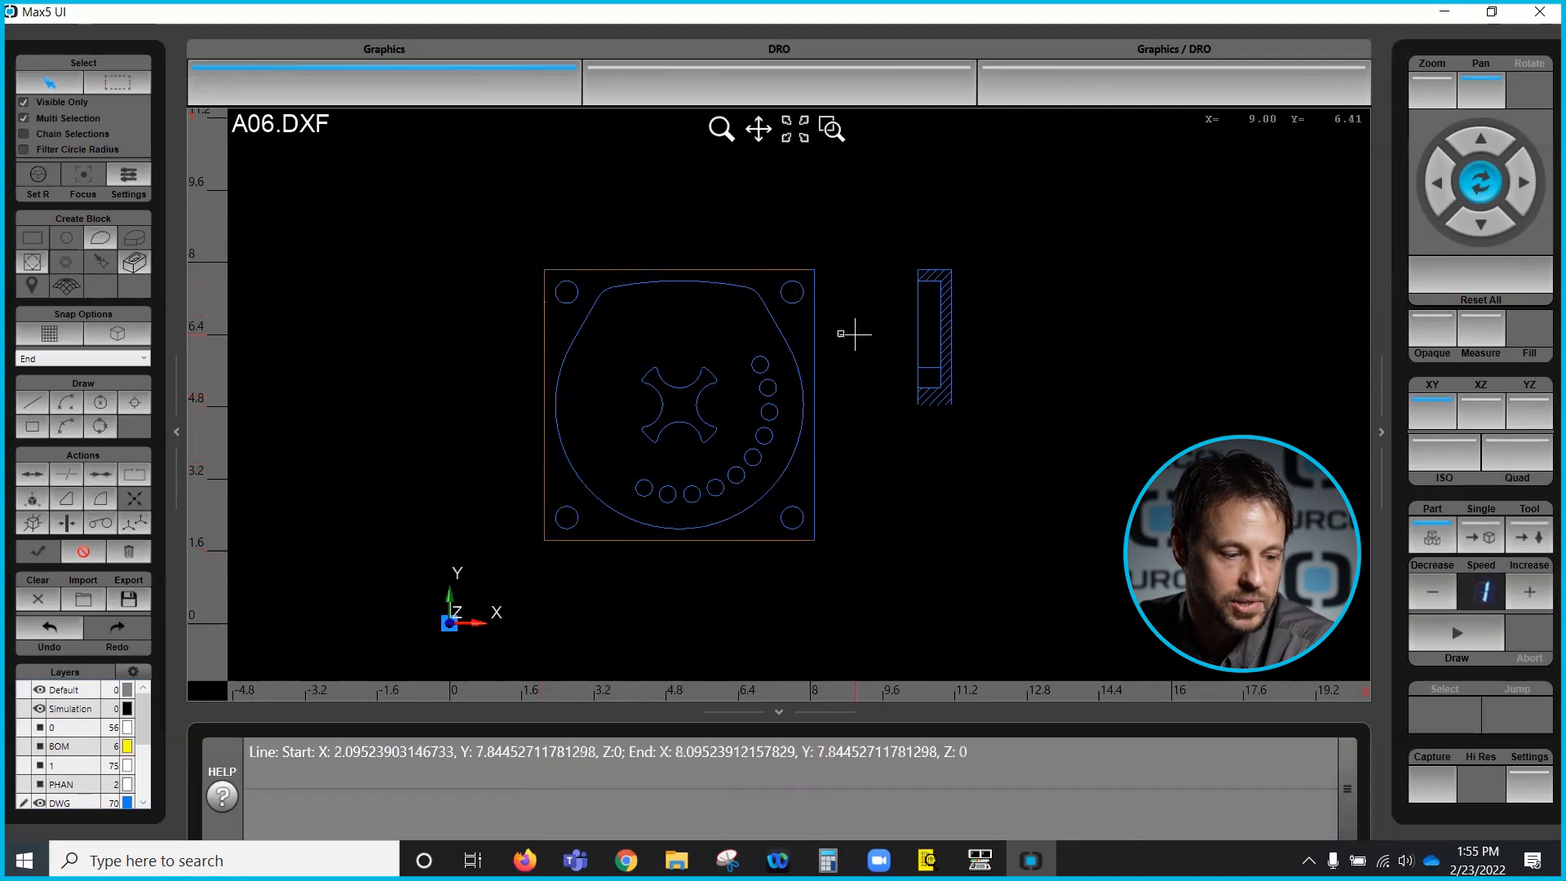
pyautogui.click(570, 302)
pyautogui.click(784, 298)
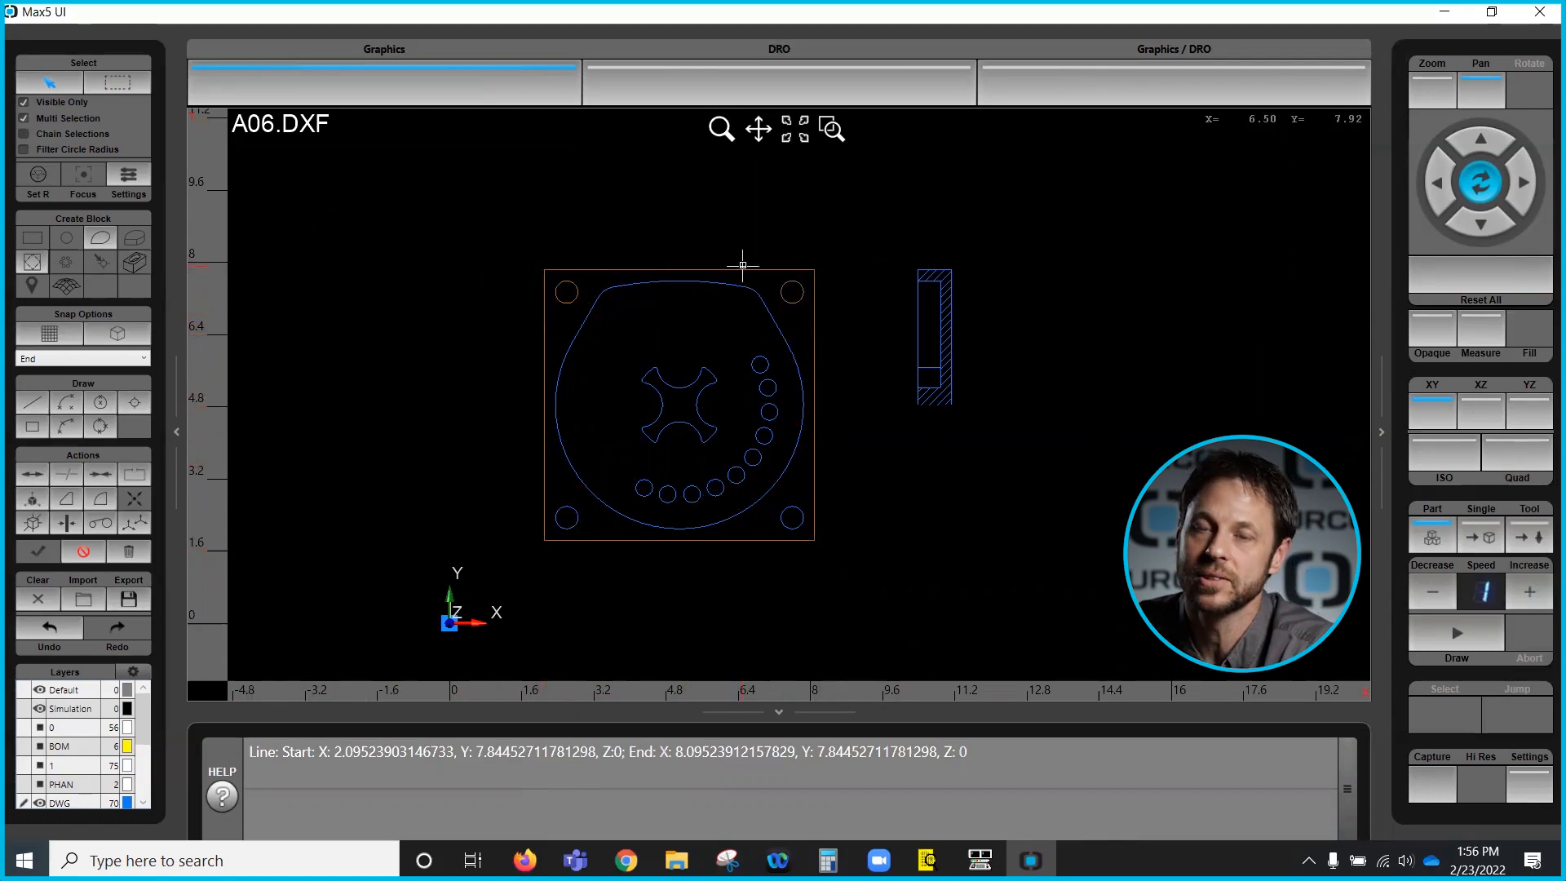
pyautogui.click(84, 552)
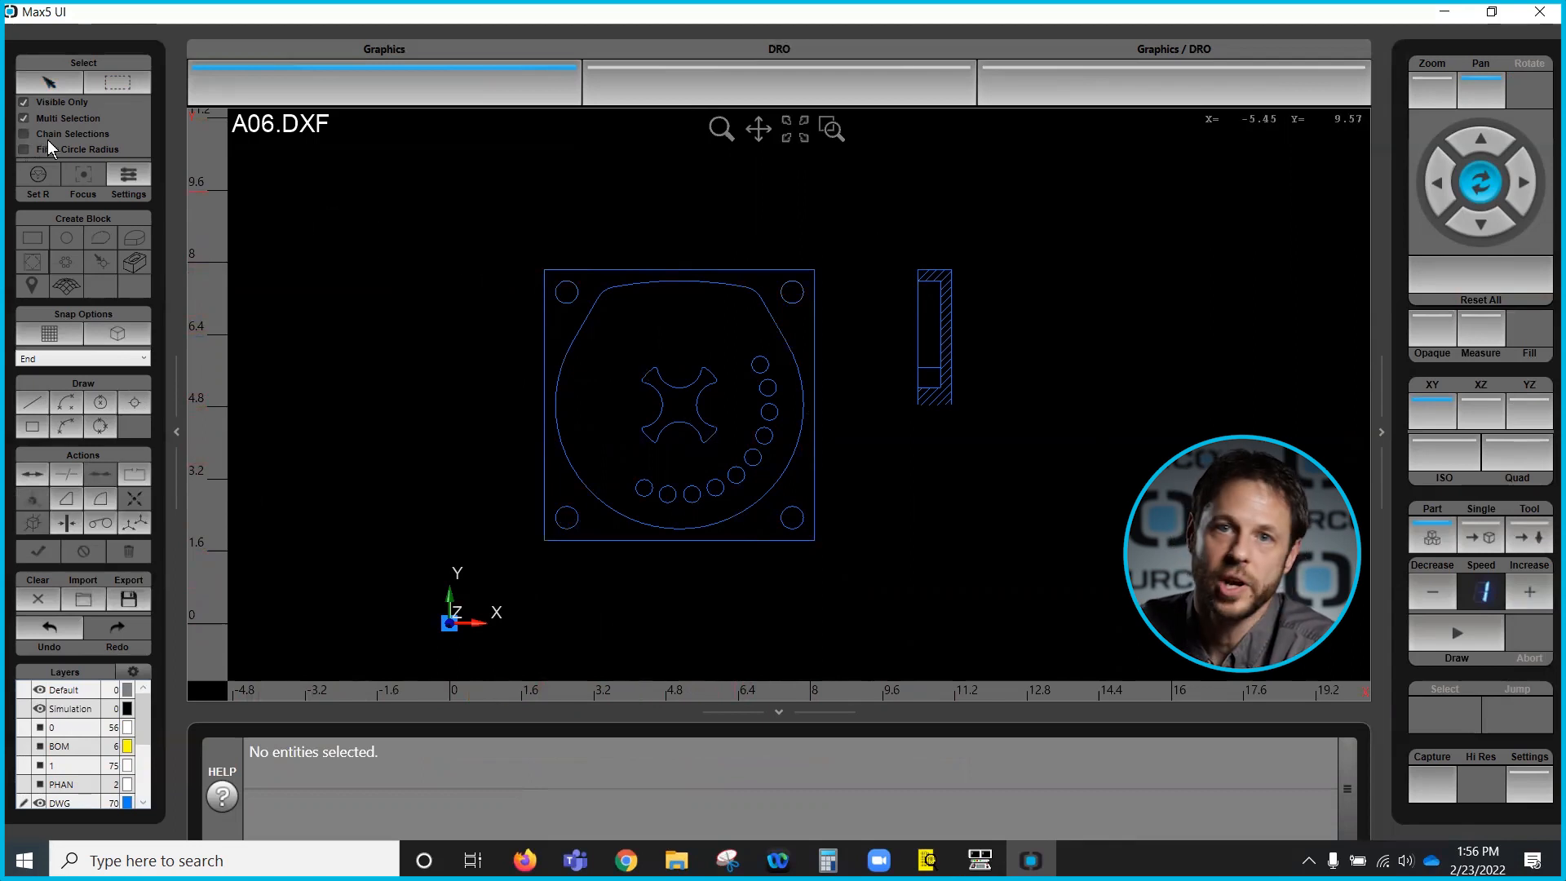
# - Enable Chain Selections, pick the outer profile's left edge to select its connected chain, then clear the selection
pyautogui.click(64, 85)
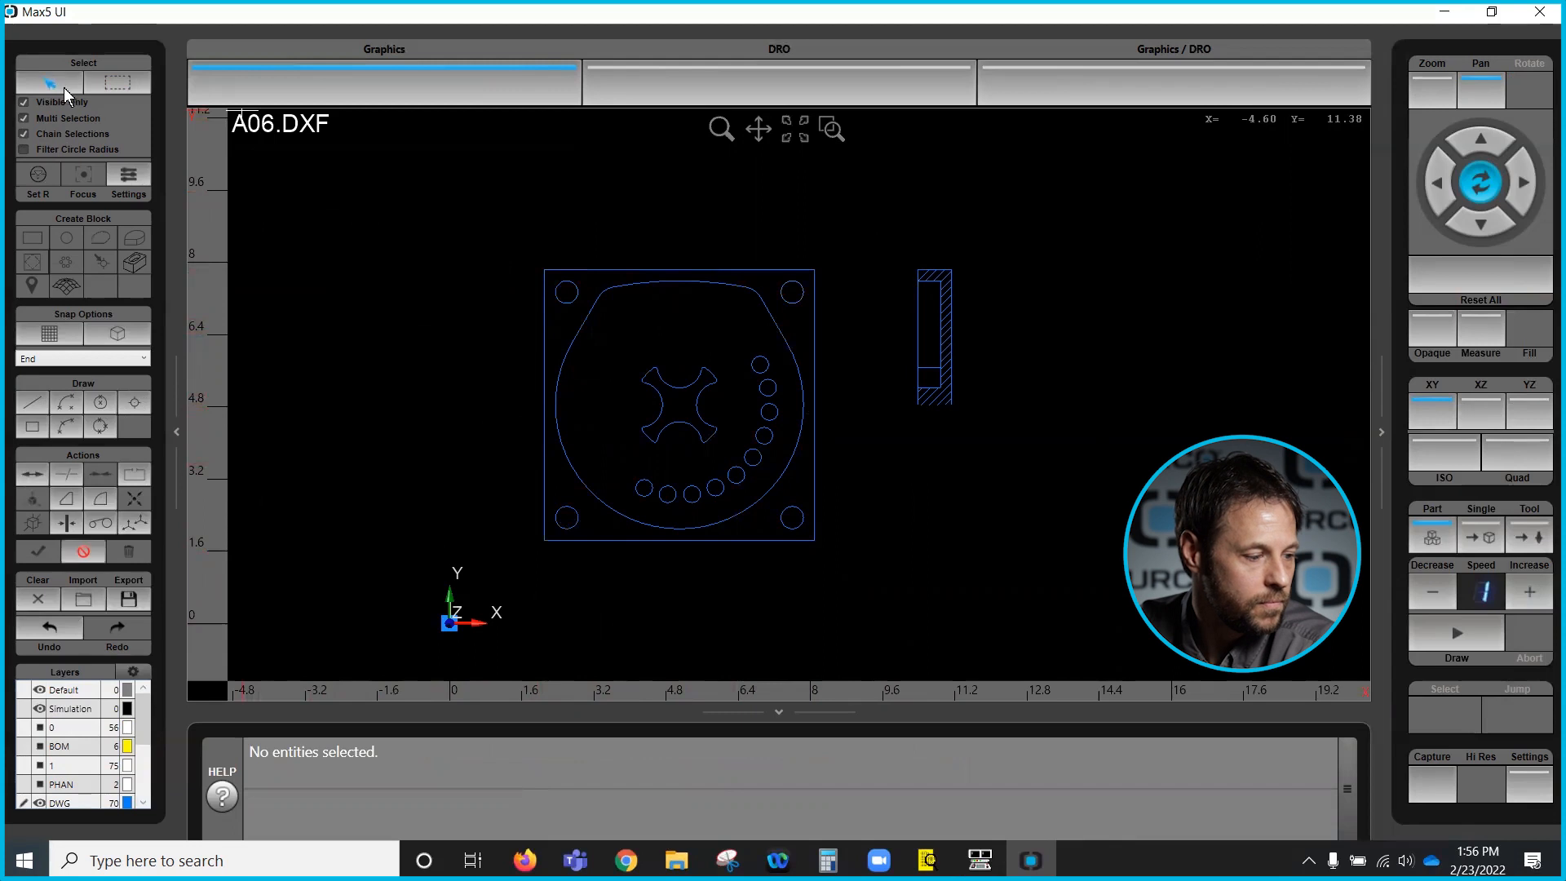
pyautogui.click(543, 375)
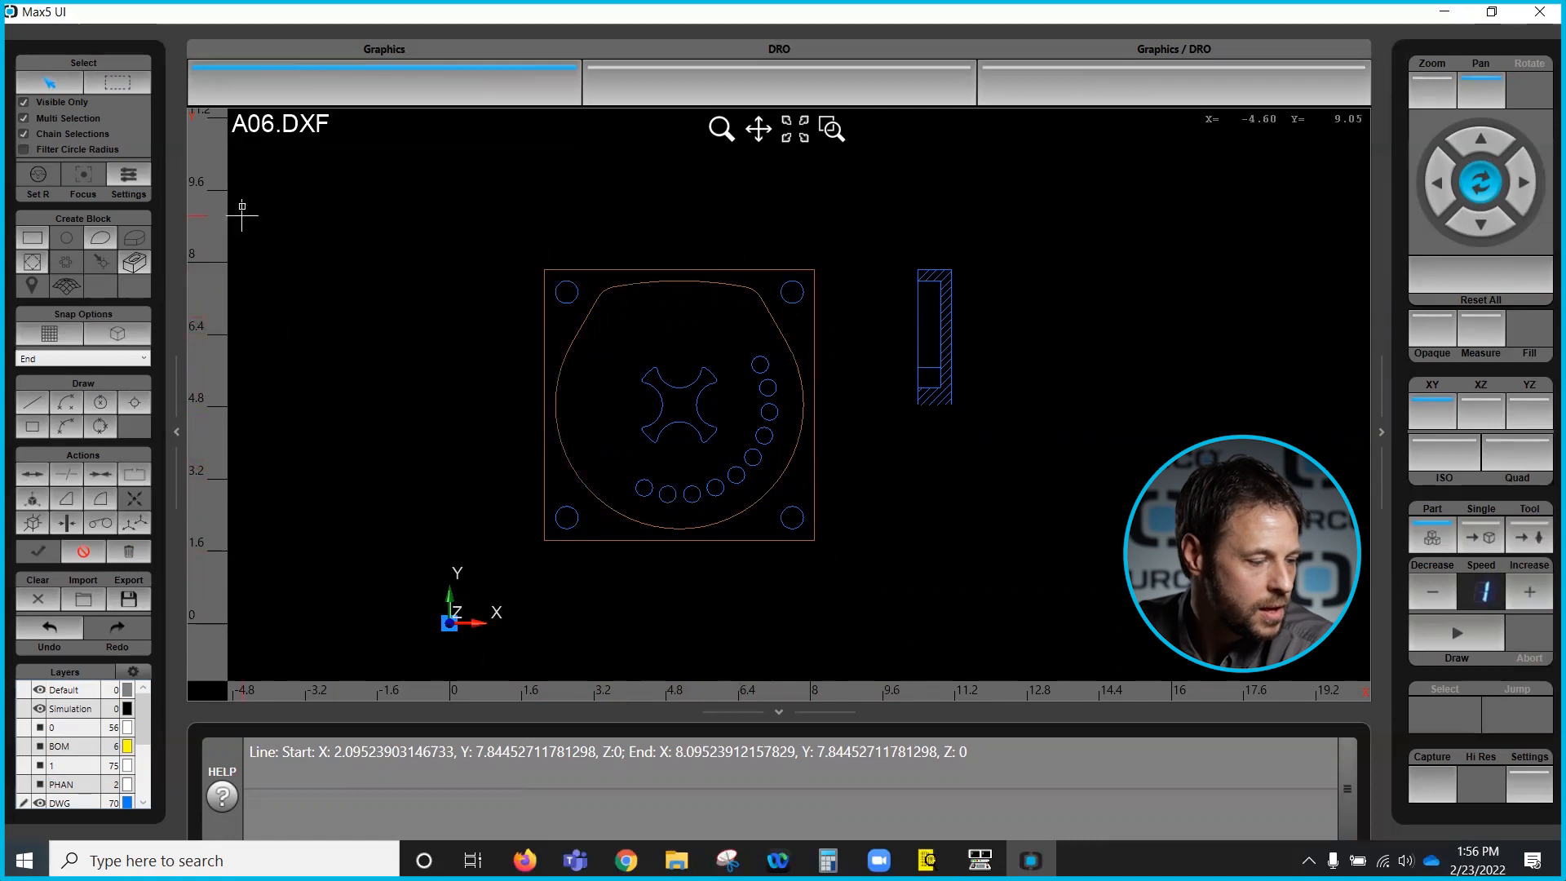
pyautogui.click(83, 551)
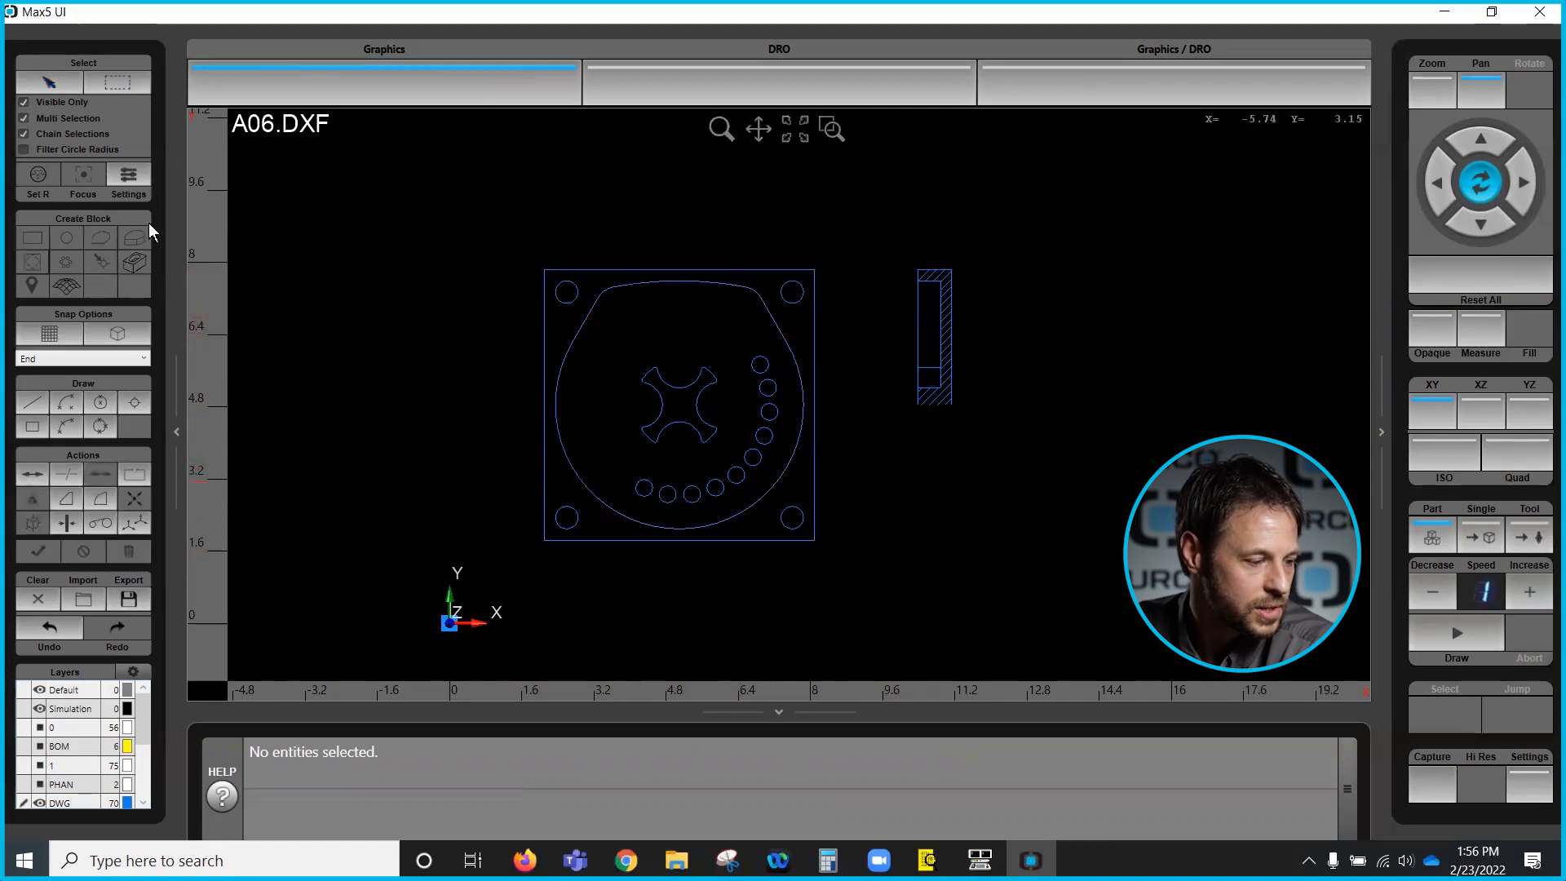
# - Toggle Filter Circle Radius, open the selection settings and highlight the Filter Circle Radius field
pyautogui.click(23, 149)
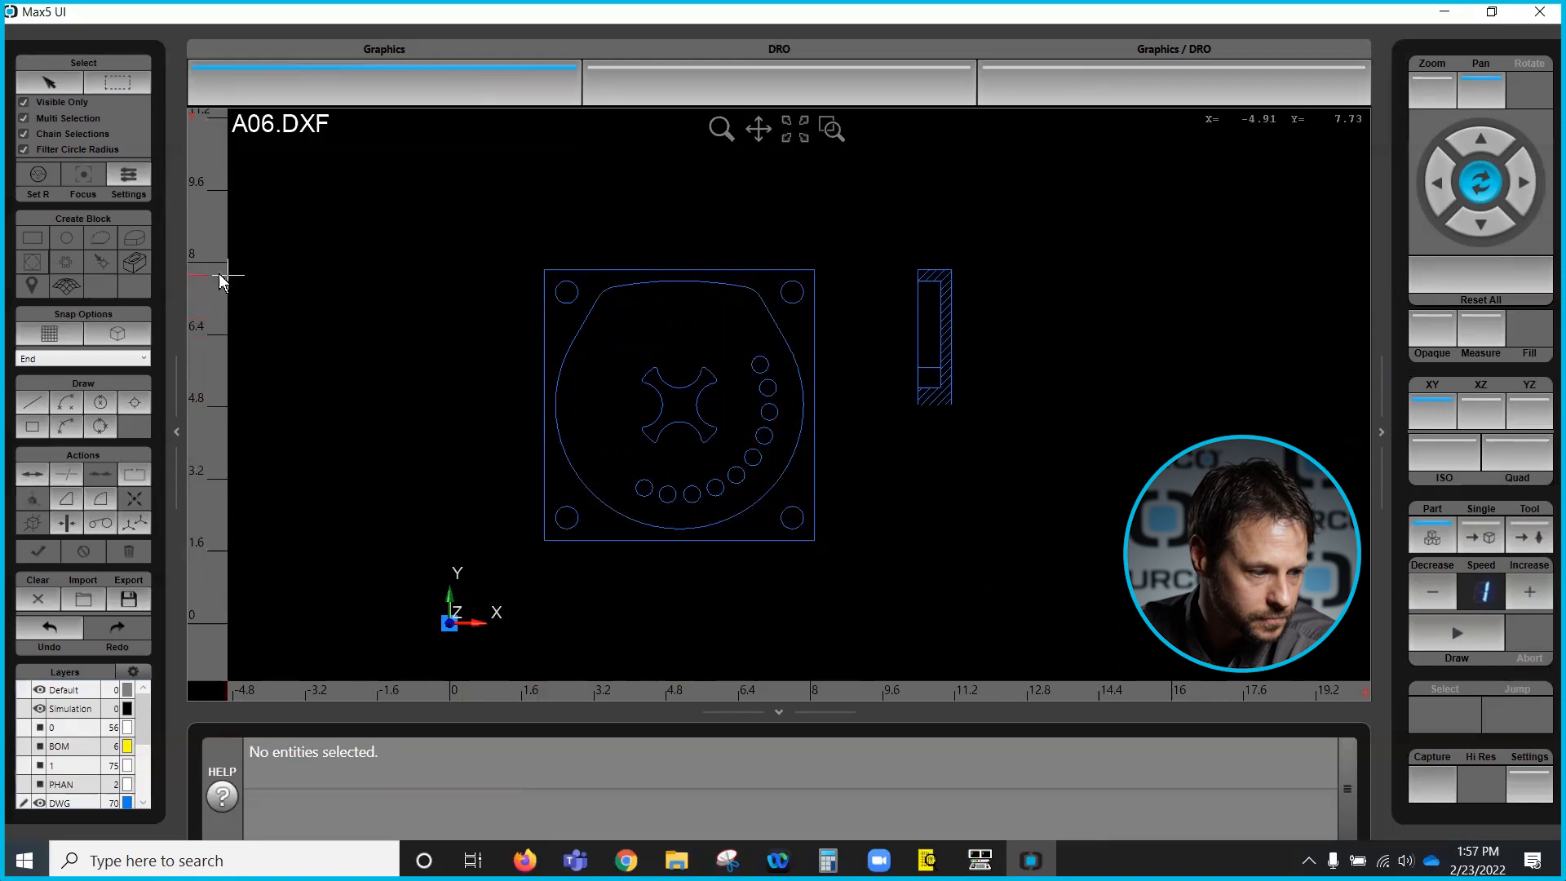
pyautogui.click(23, 150)
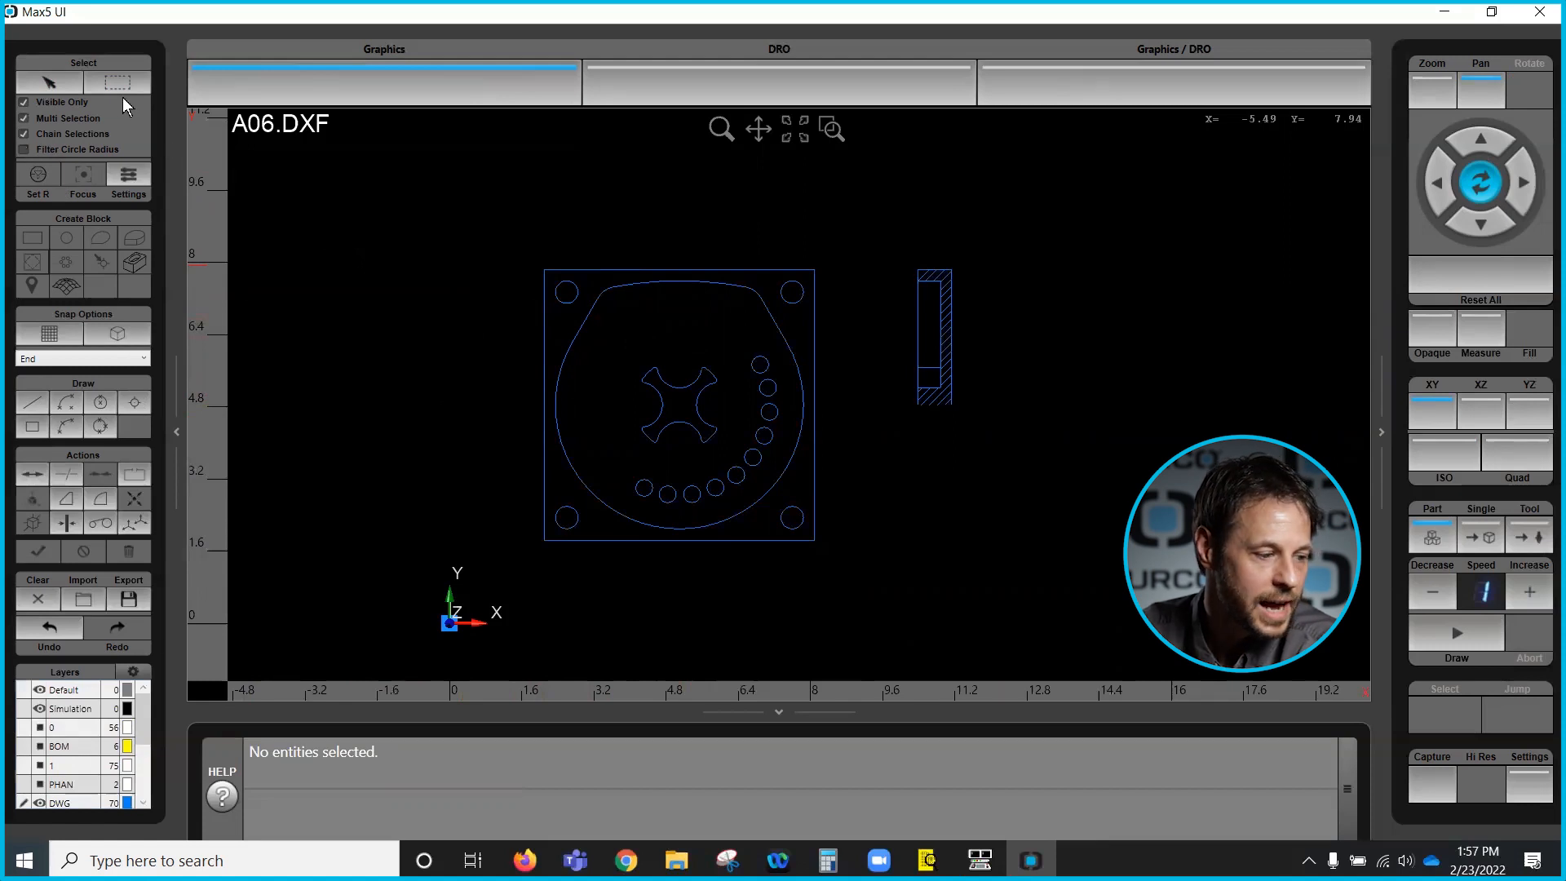
pyautogui.click(132, 180)
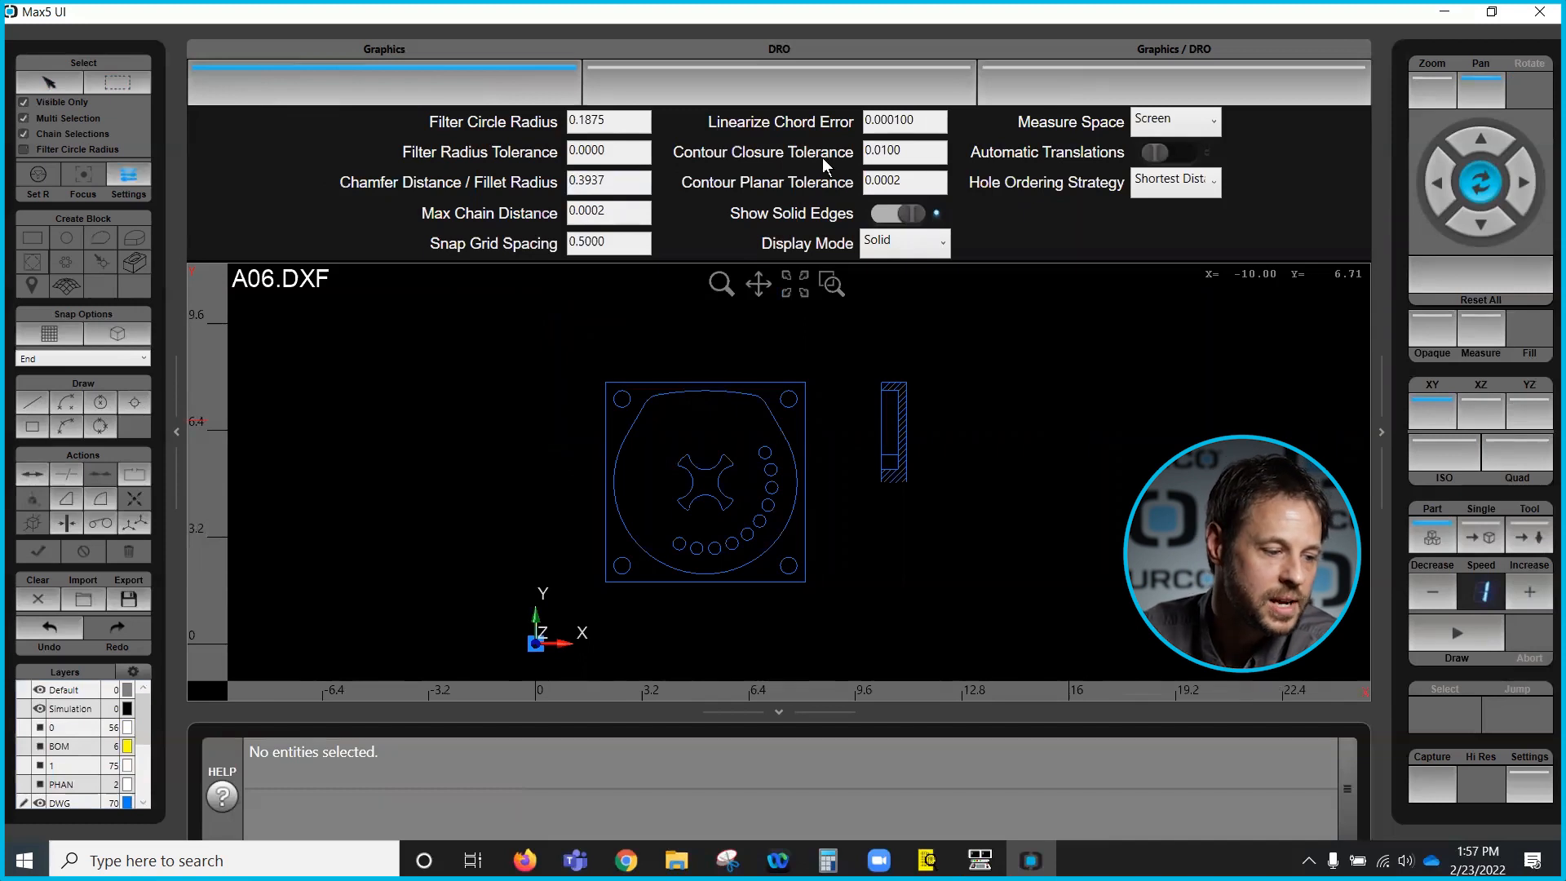
pyautogui.click(614, 122)
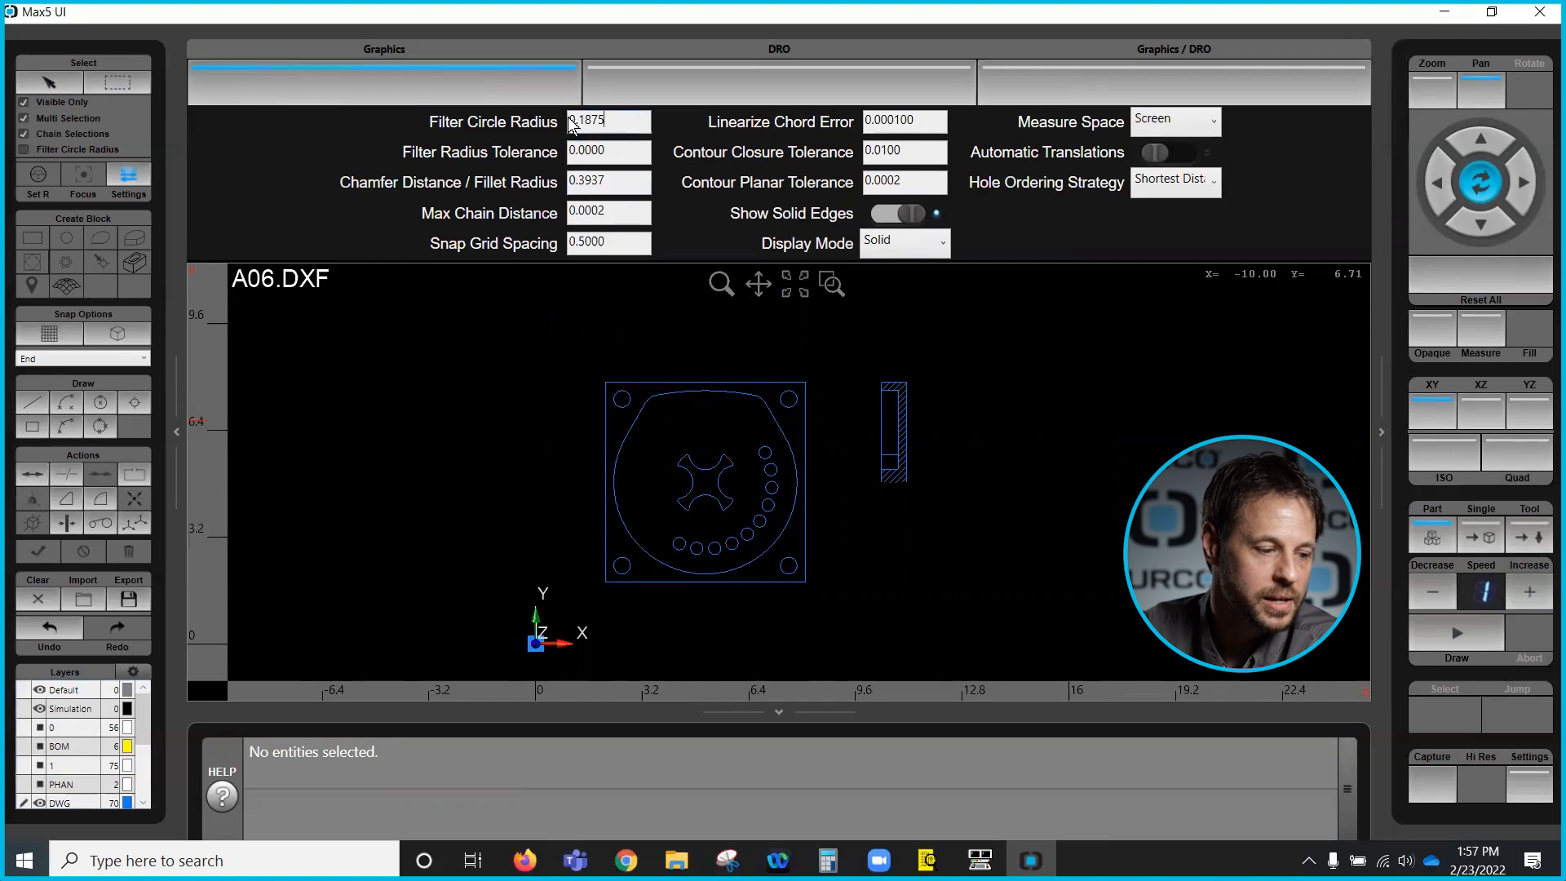
pyautogui.moveTo(622, 122); pyautogui.dragTo(556, 133)
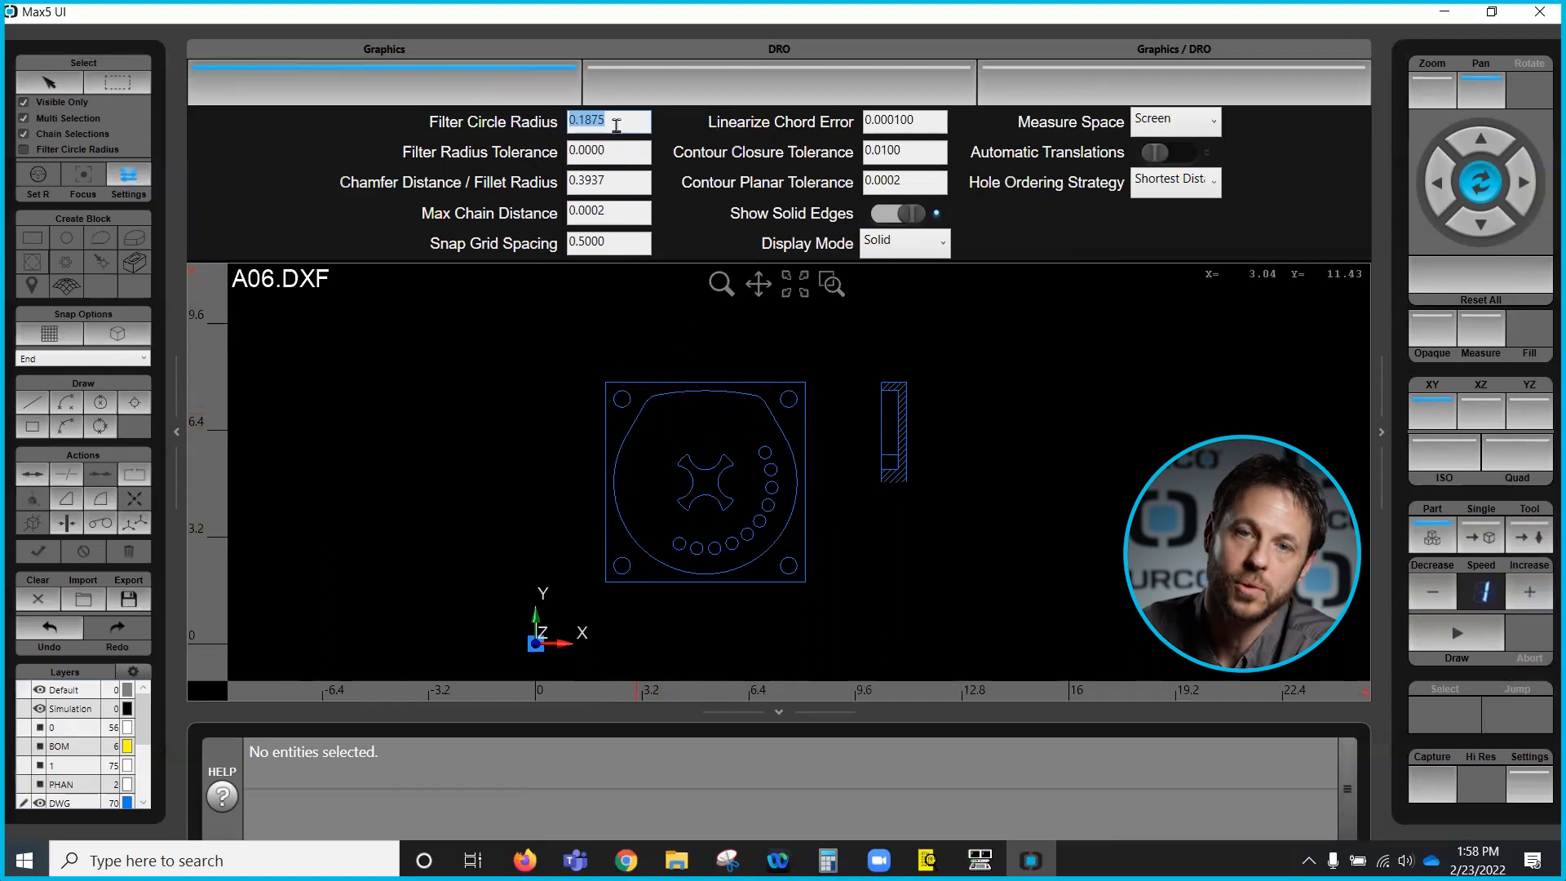
# - Pick the upper-left corner hole, set the Filter Circle Radius to .250, and clear the selection
pyautogui.click(45, 85)
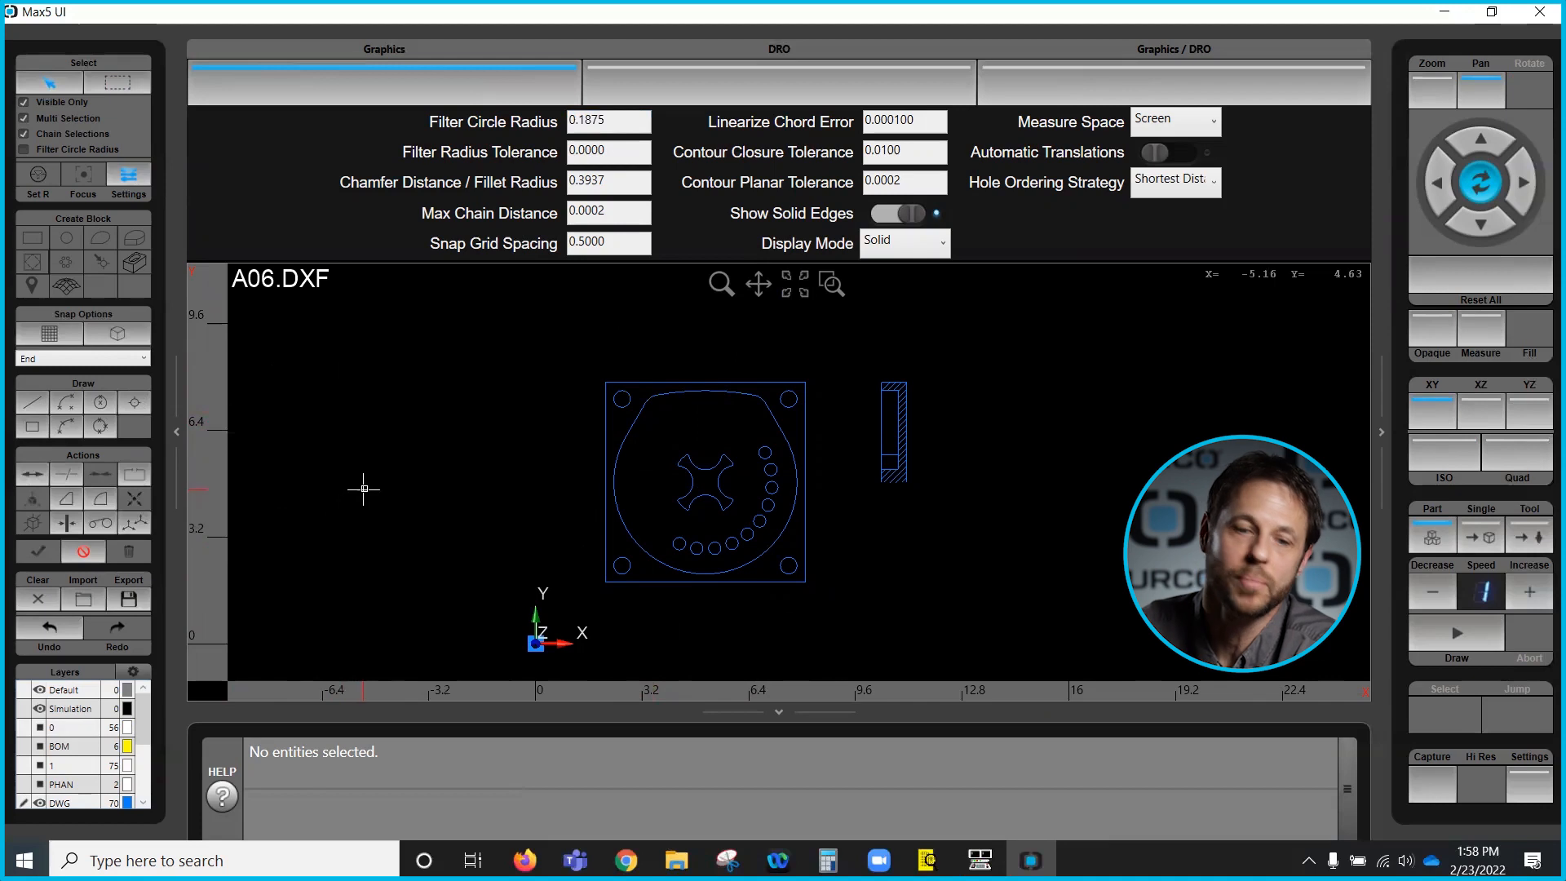
pyautogui.click(627, 406)
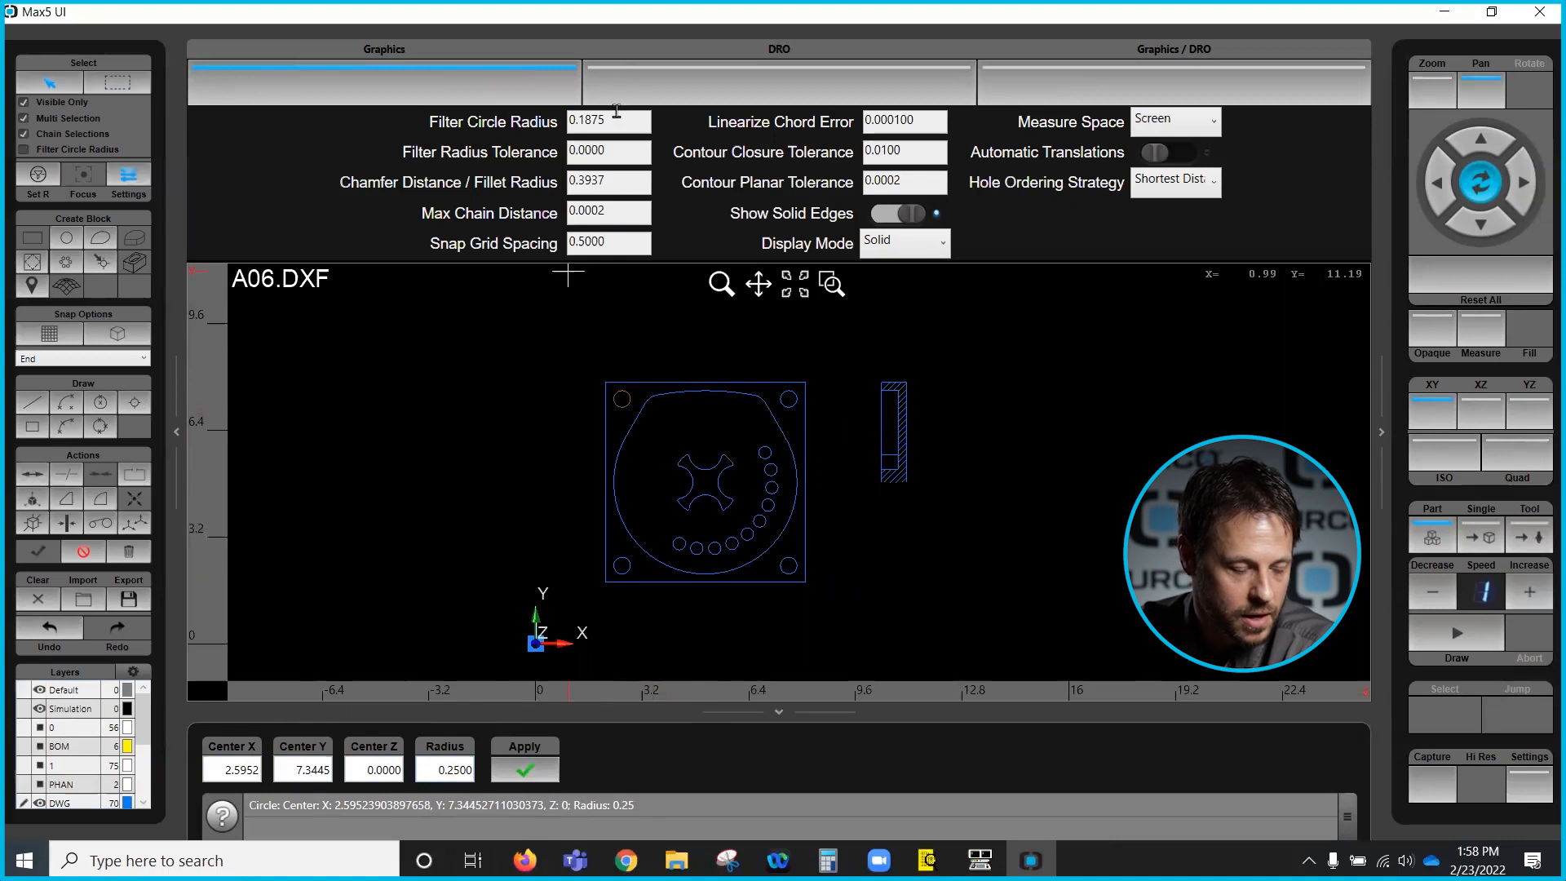
pyautogui.moveTo(623, 120); pyautogui.dragTo(570, 118)
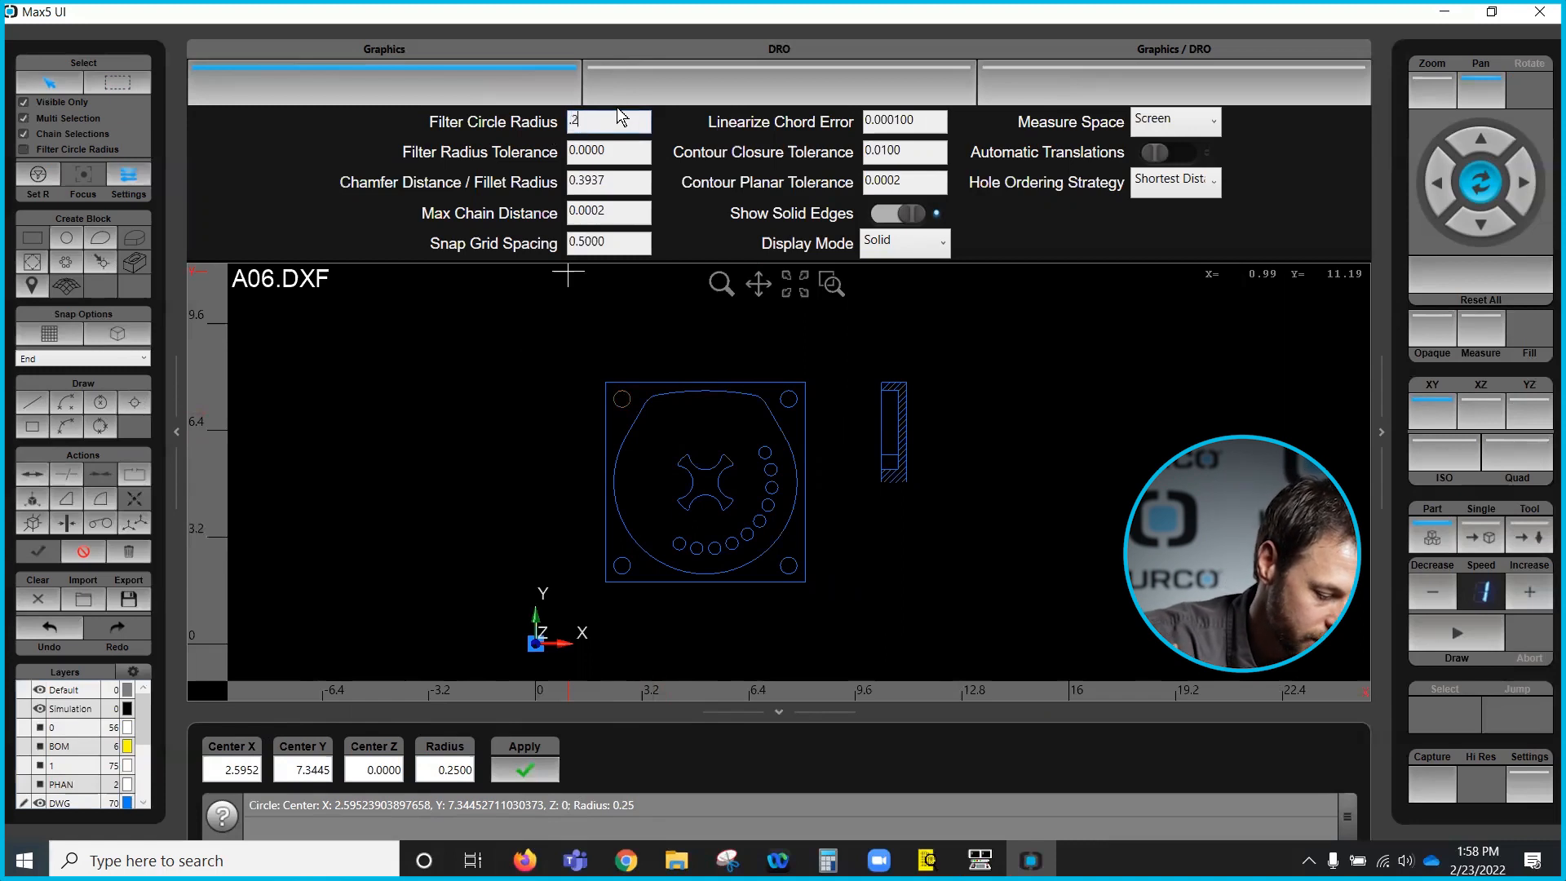
pyautogui.write('.250')
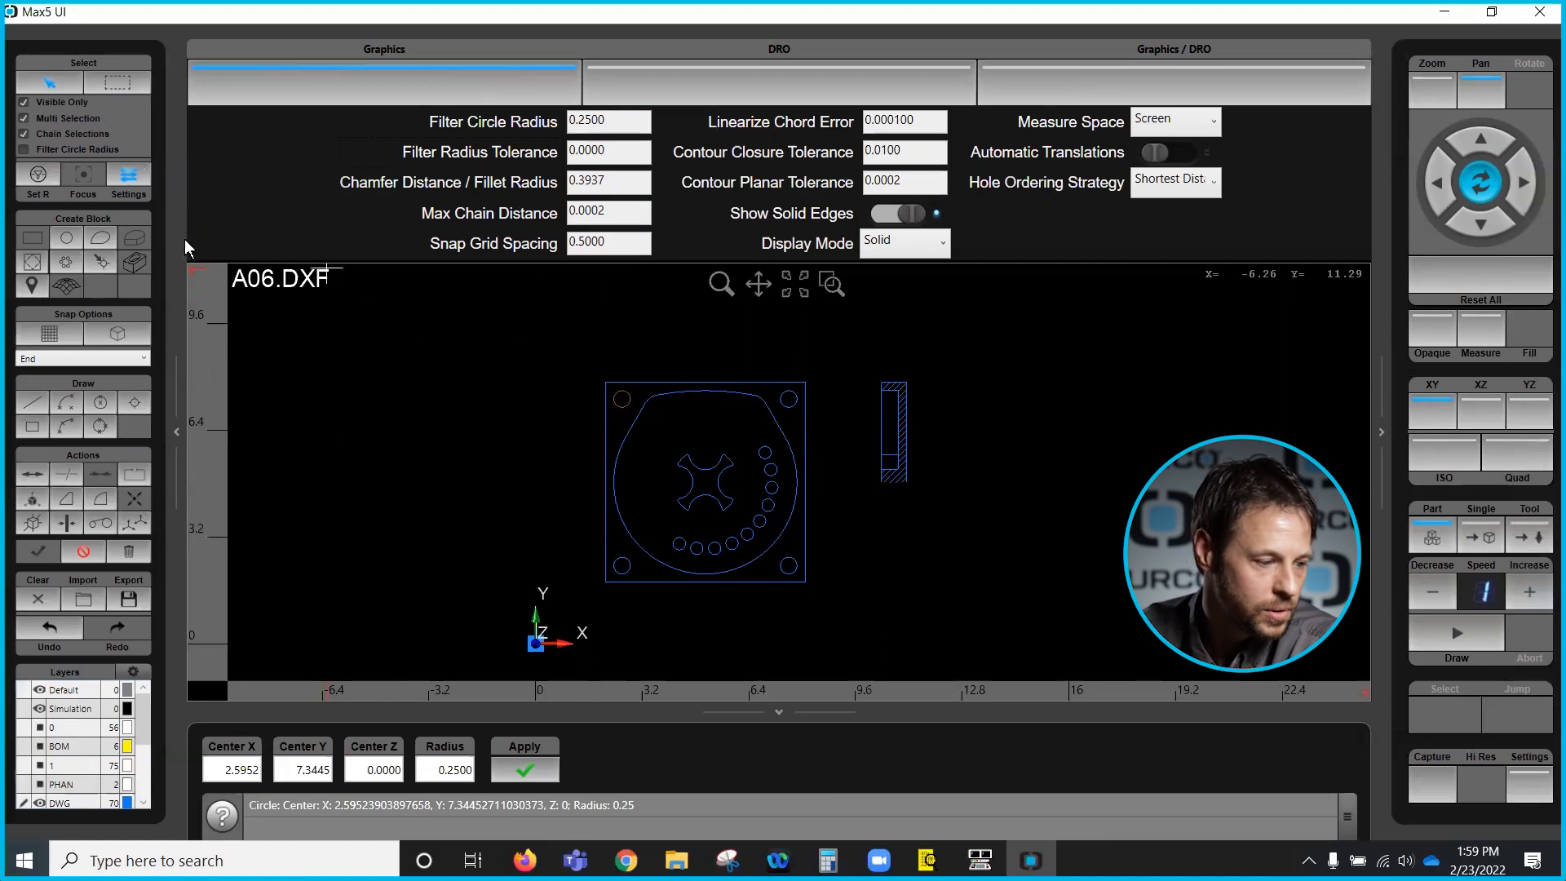
pyautogui.click(87, 552)
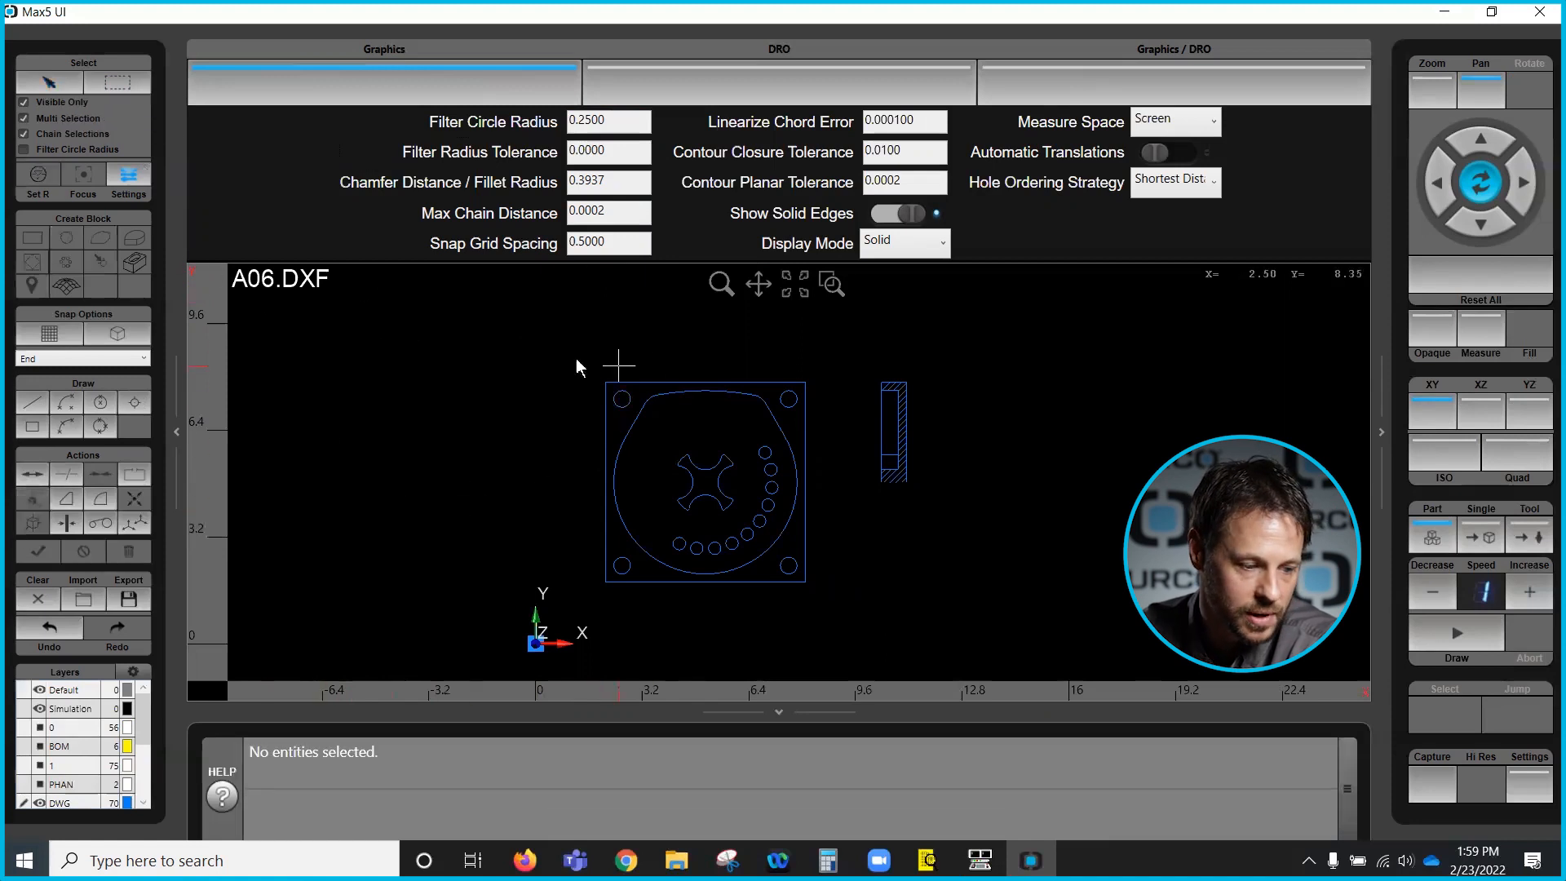
# - Set the filter radius with Set R from the leftmost small hole of the hole arc
pyautogui.click(41, 84)
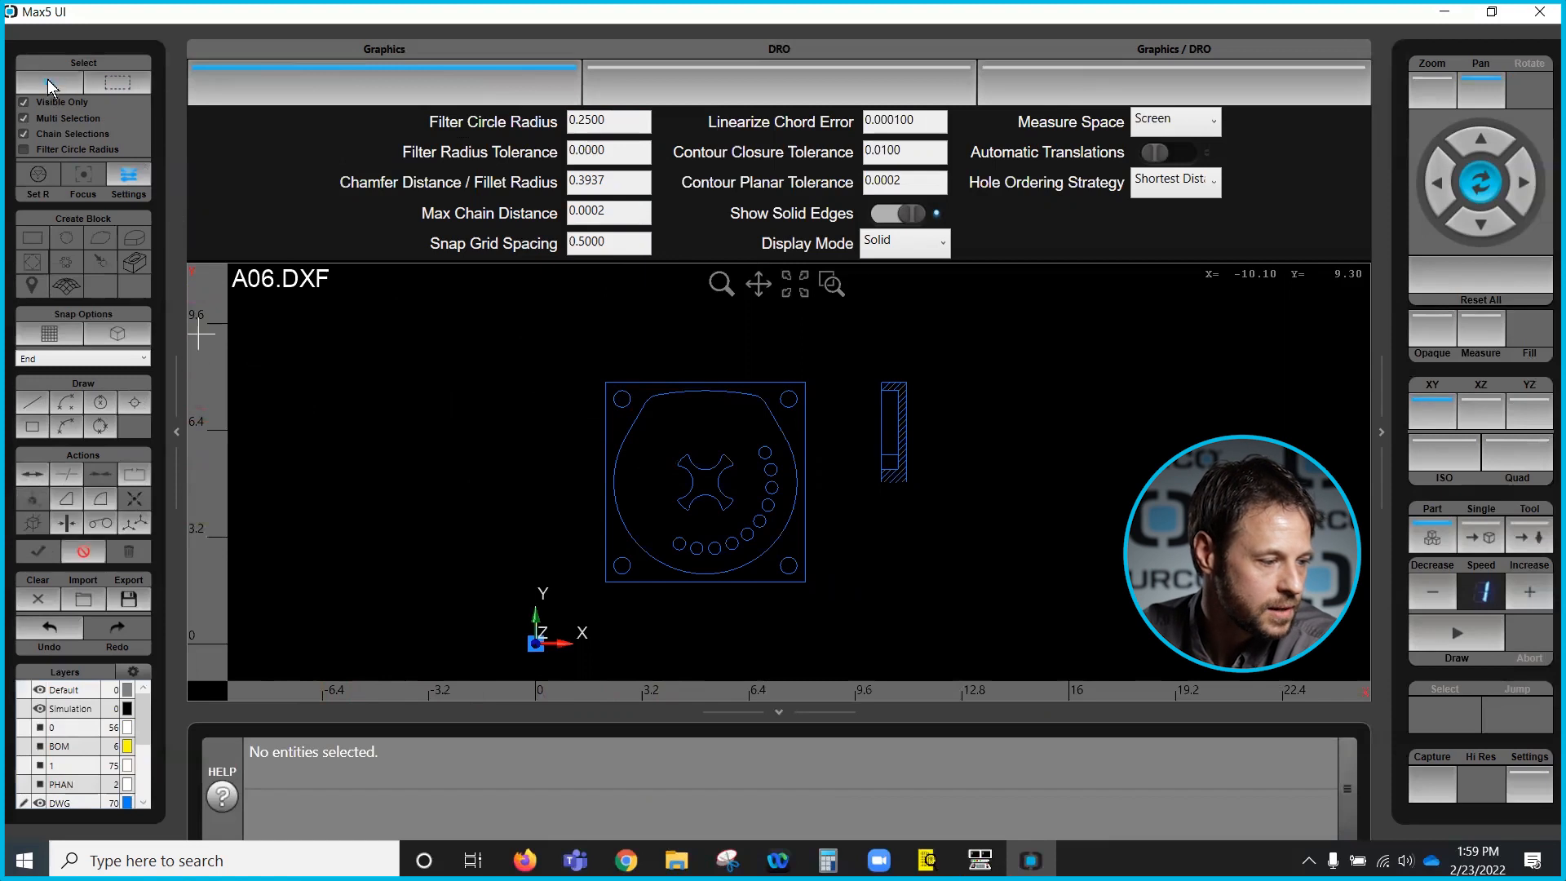
pyautogui.click(31, 175)
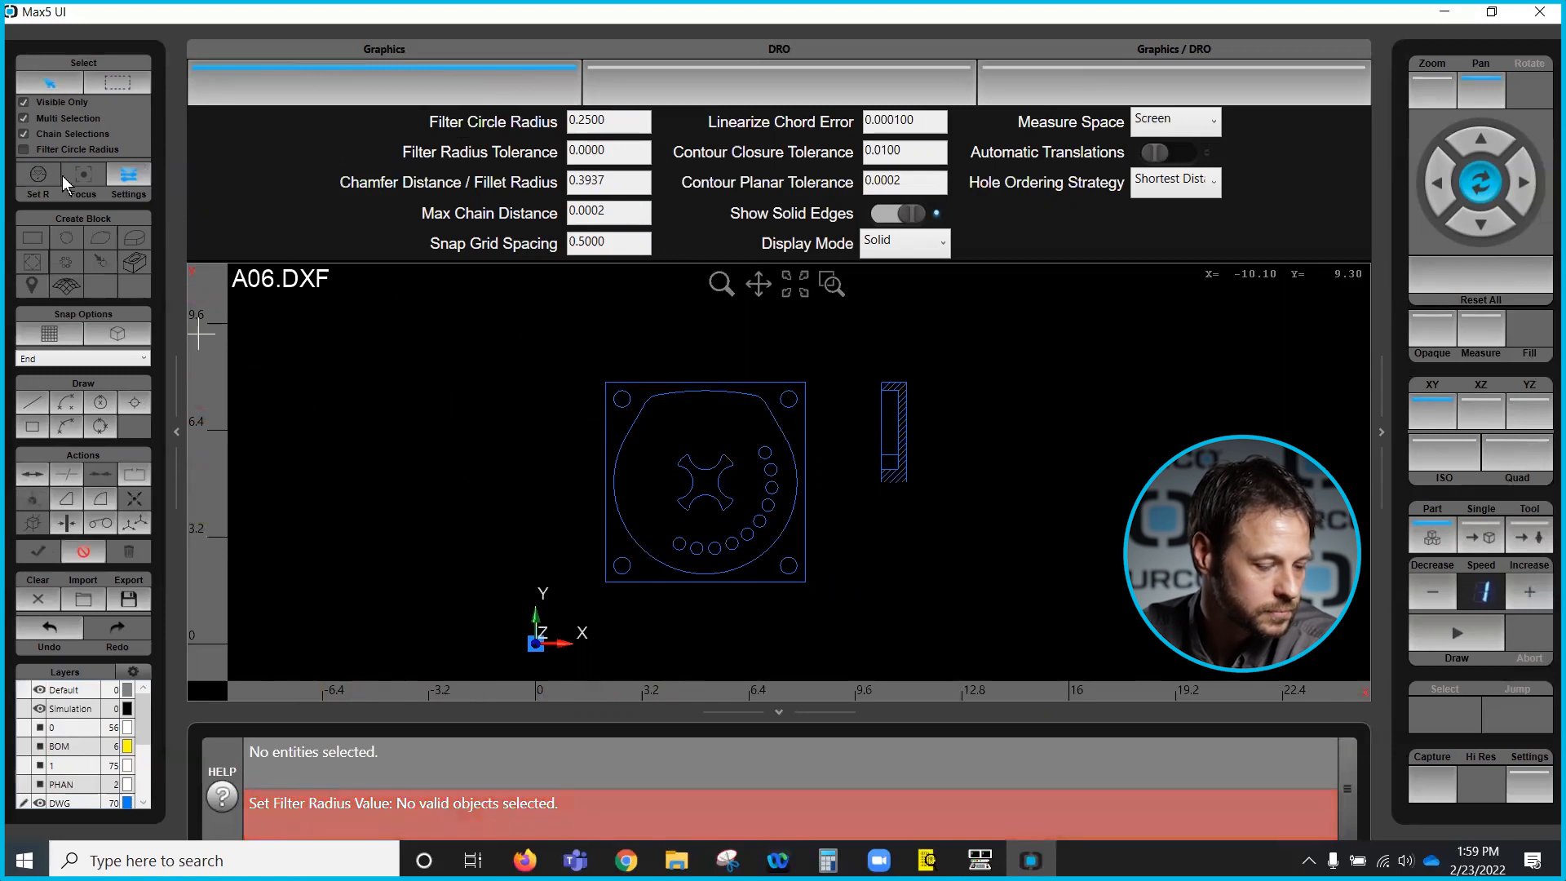
pyautogui.click(630, 399)
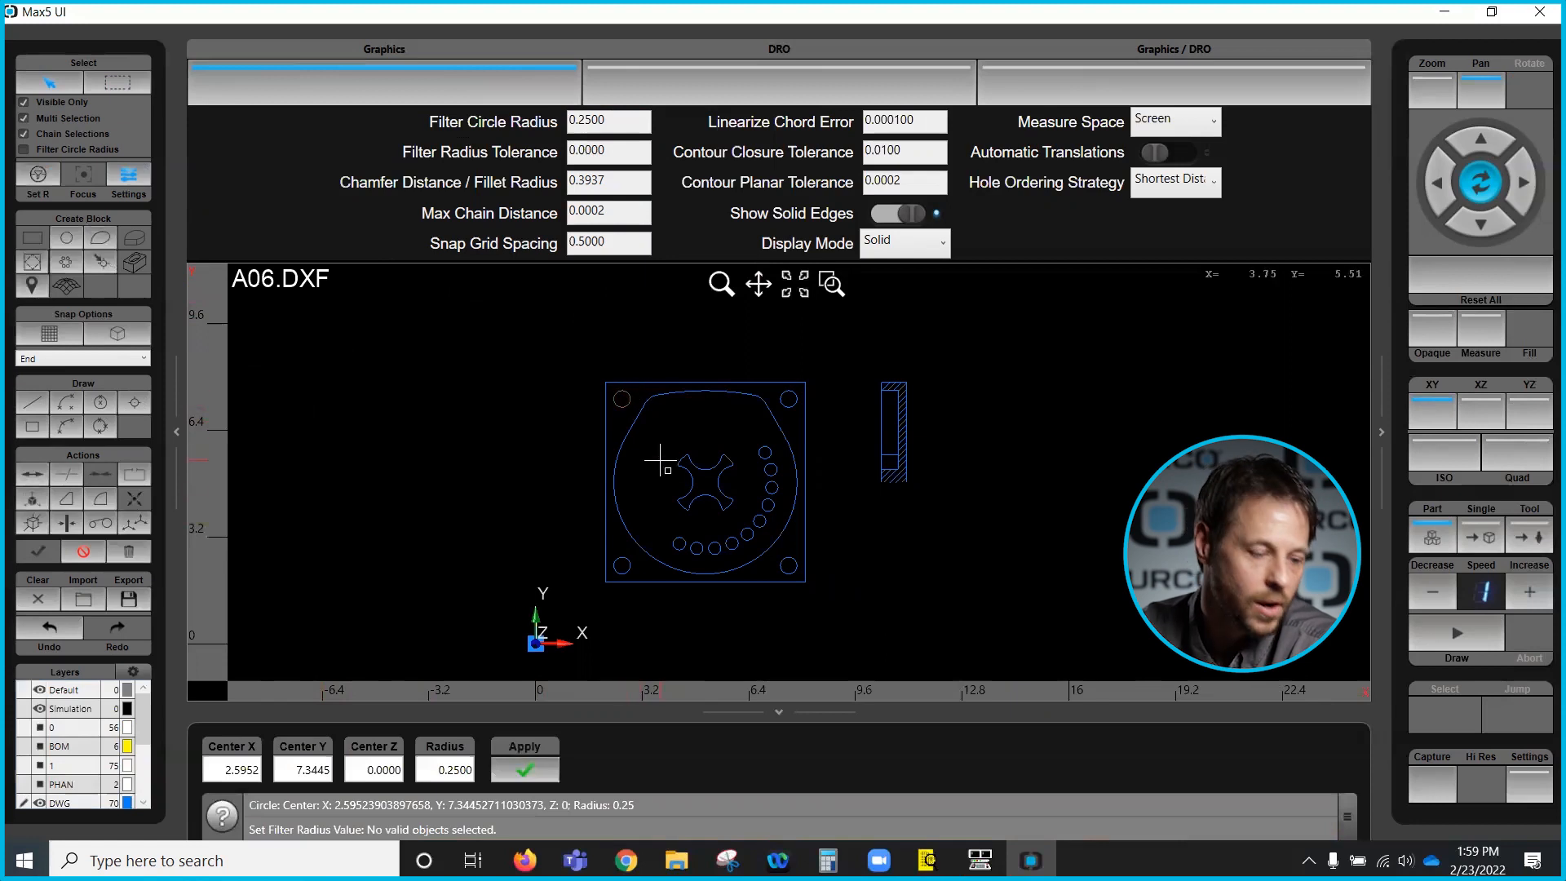
pyautogui.click(95, 554)
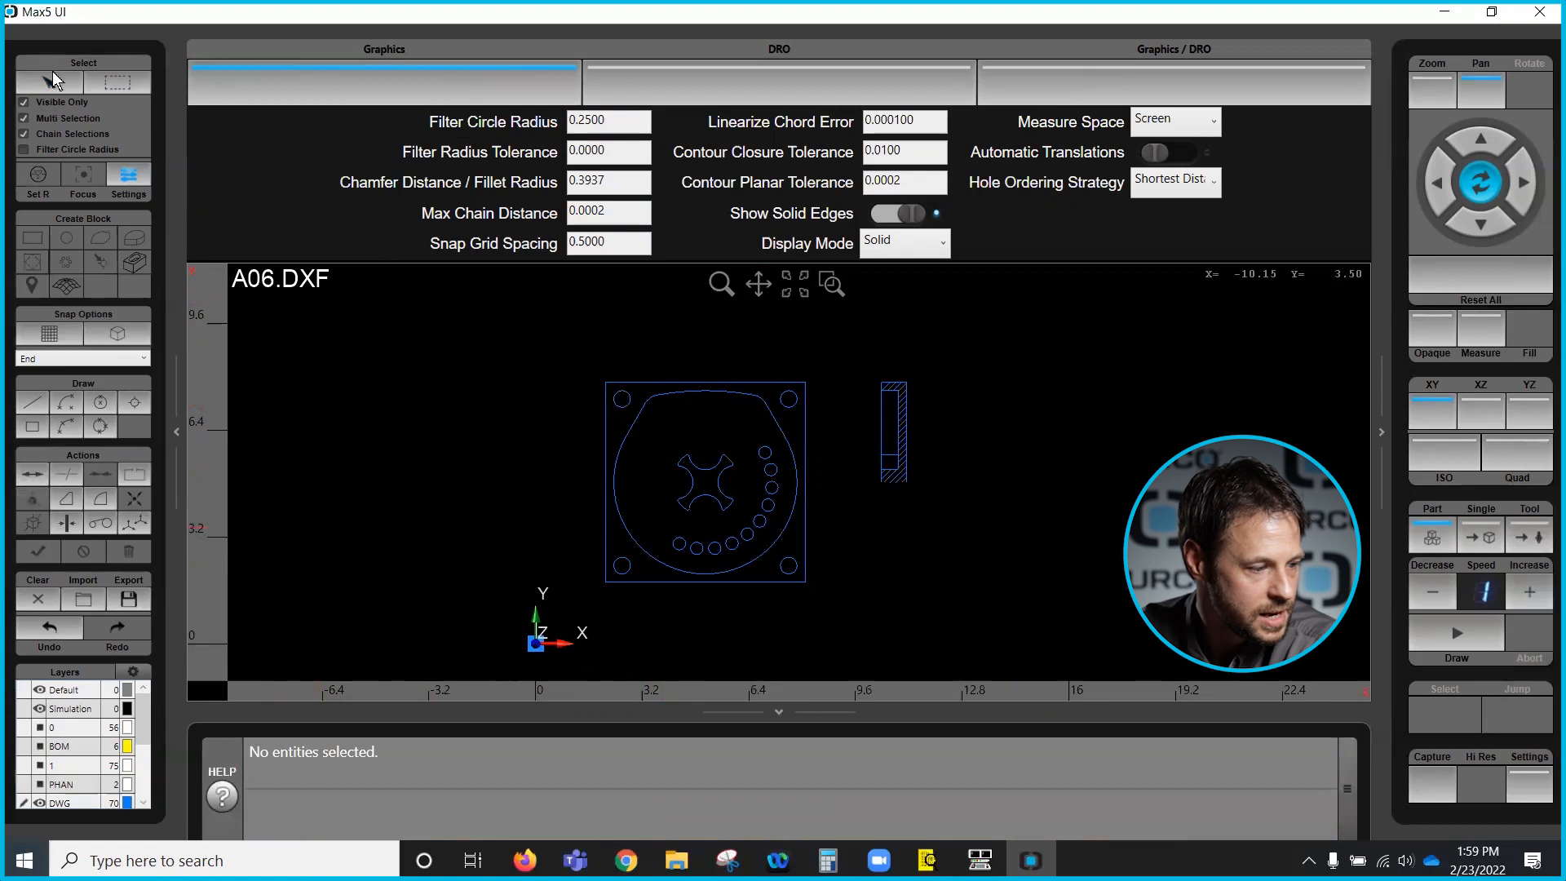
pyautogui.click(682, 542)
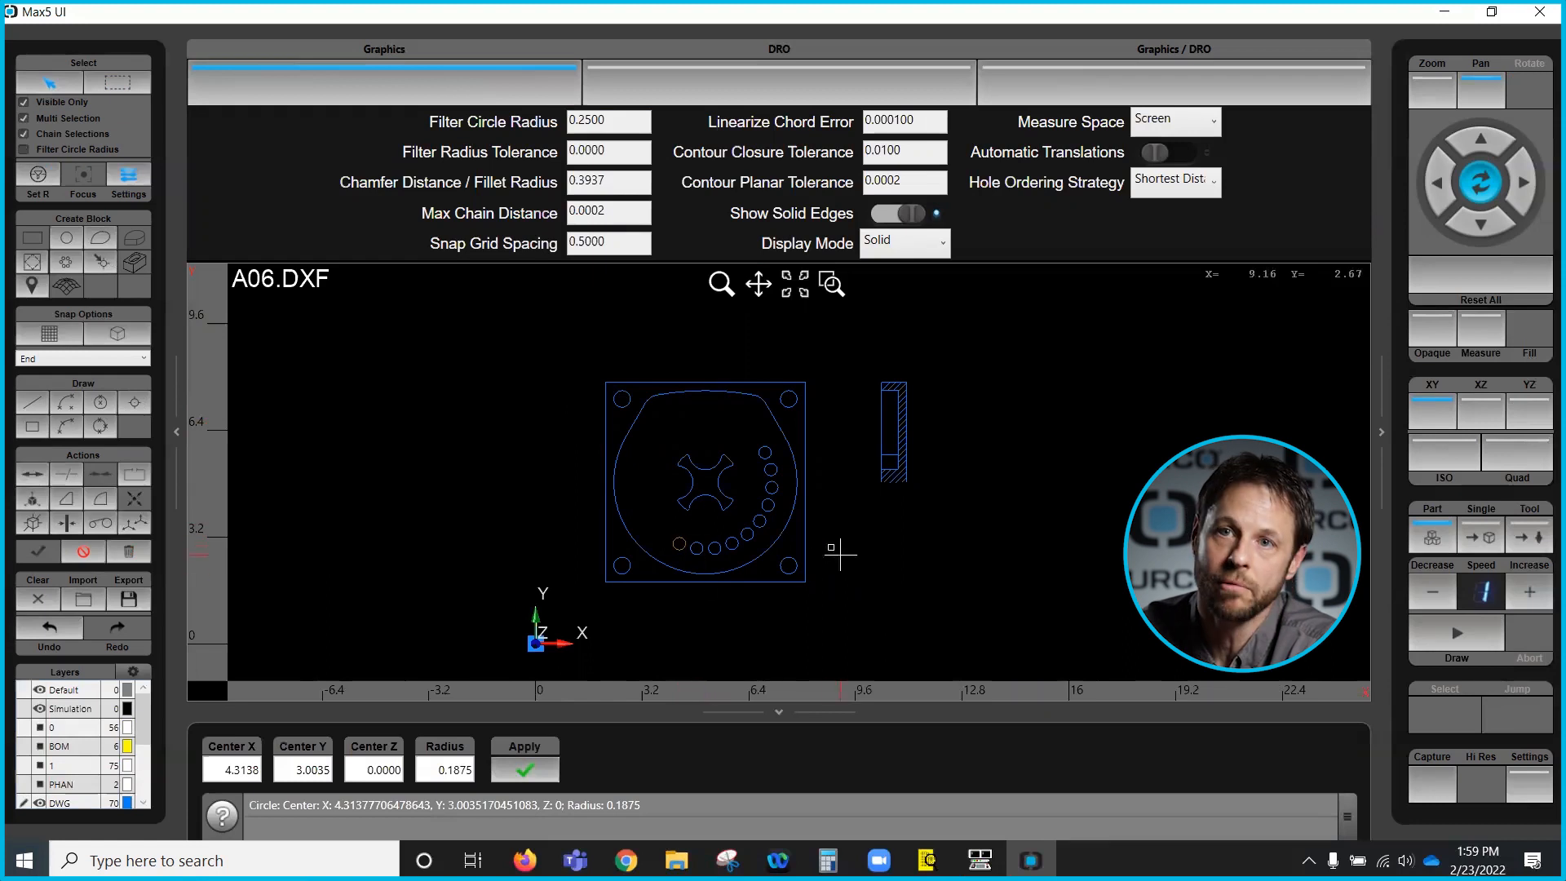
pyautogui.click(38, 176)
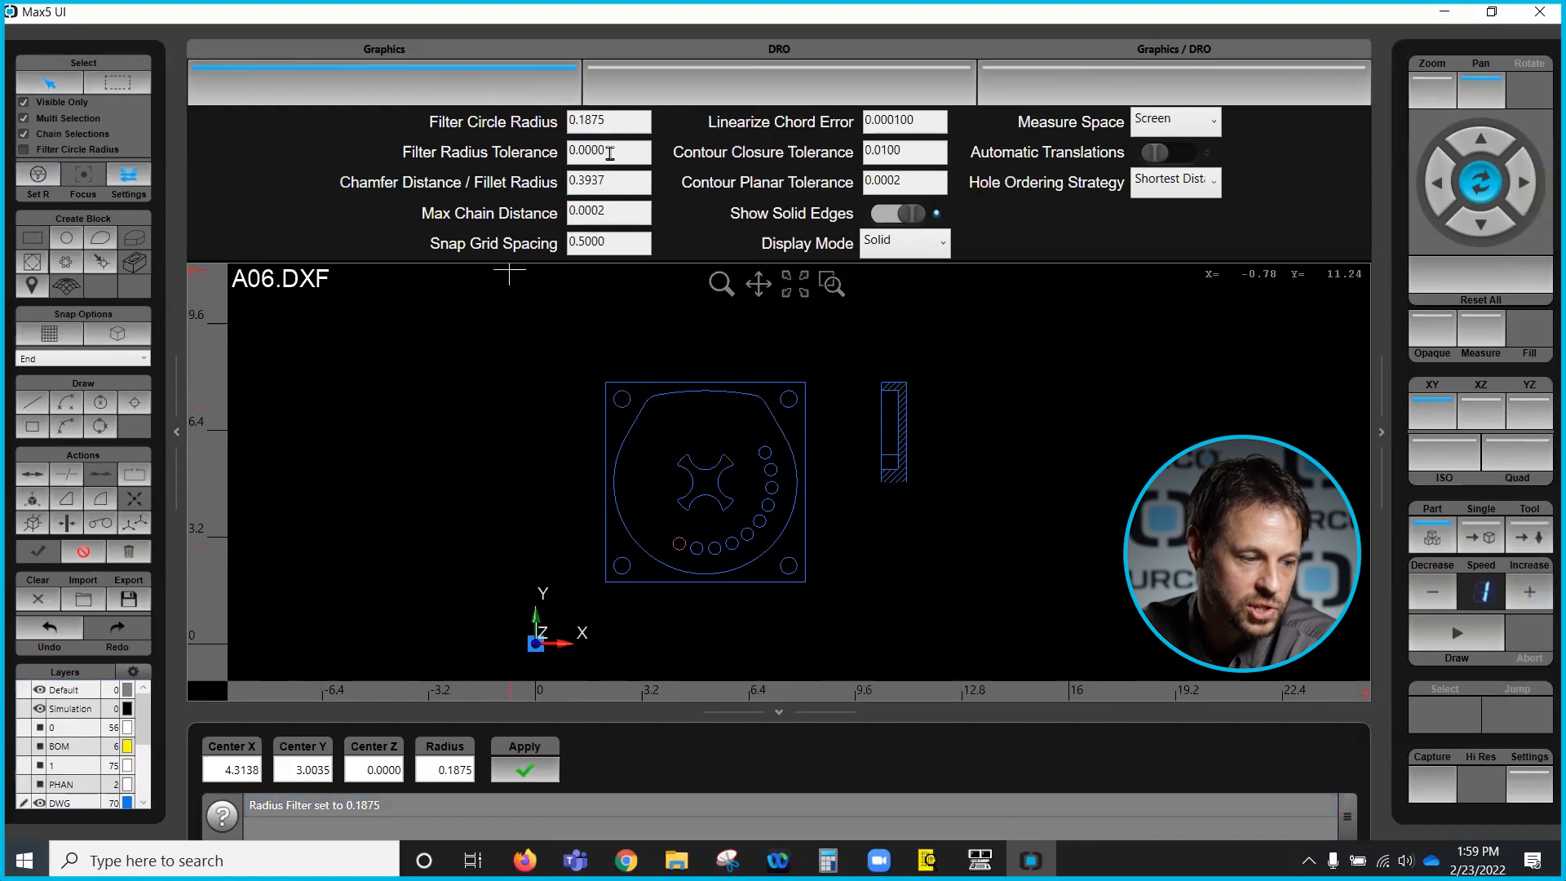
# - Close the settings, enable Filter Circle Radius, window-select the whole part to catch only matching holes, then clear the selection
pyautogui.click(135, 180)
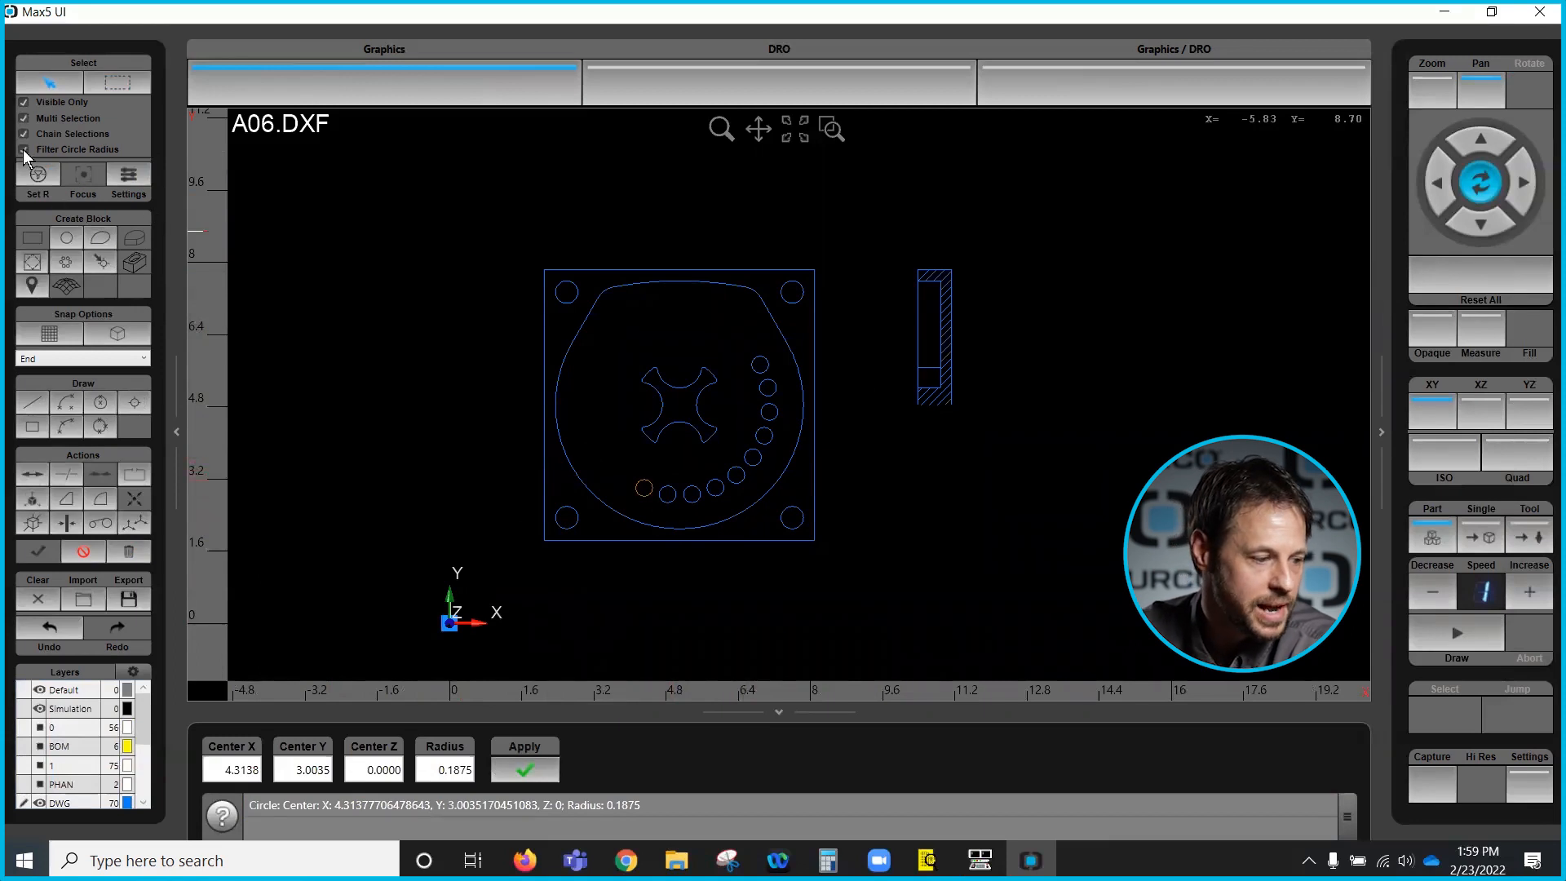
pyautogui.click(55, 172)
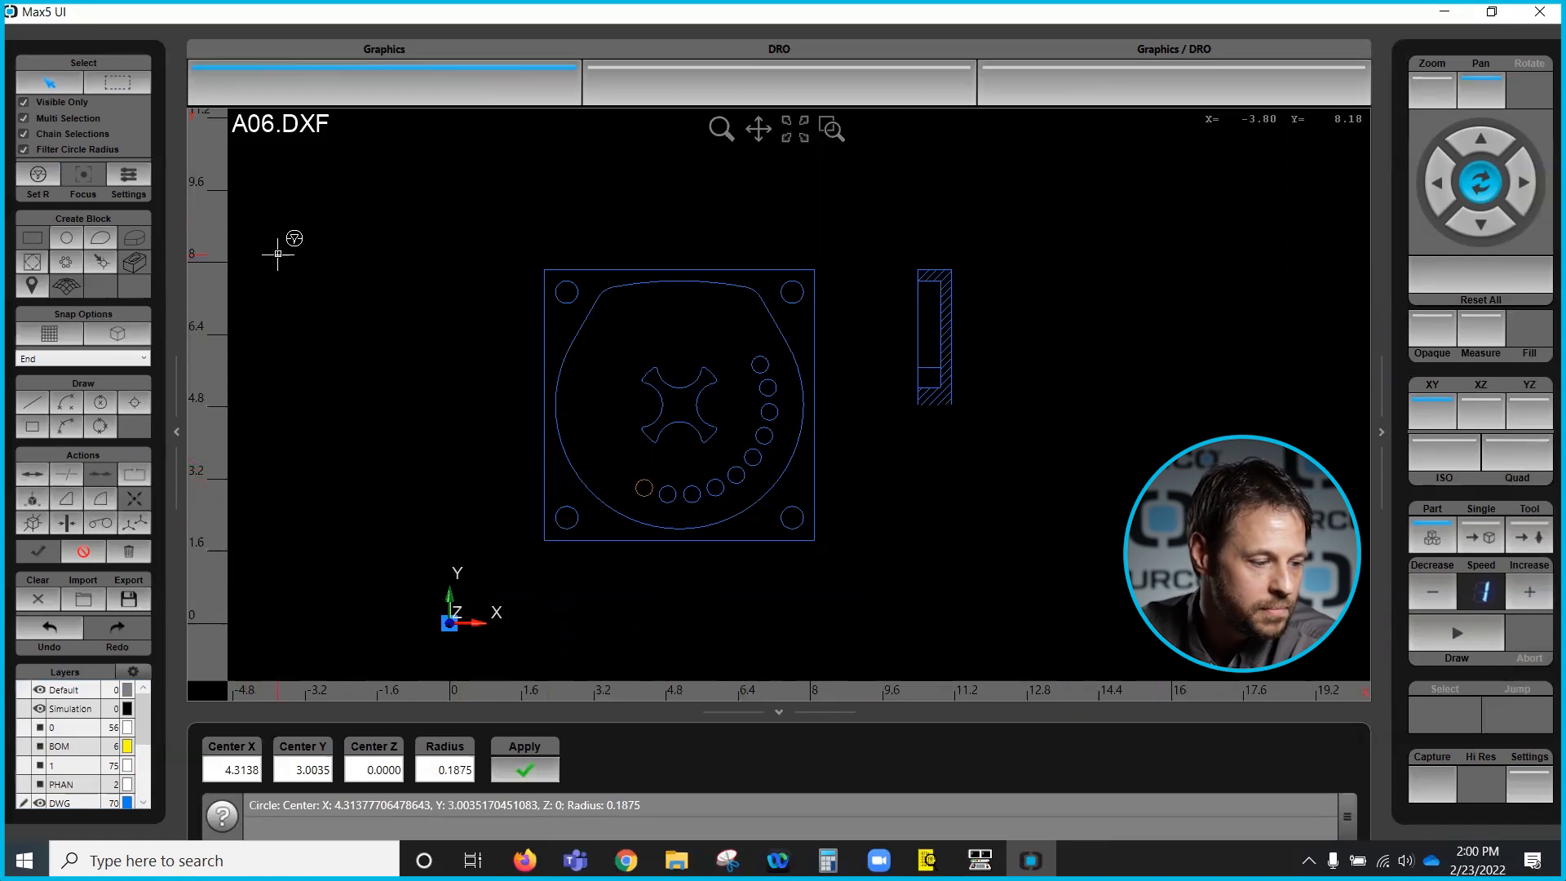
pyautogui.click(38, 174)
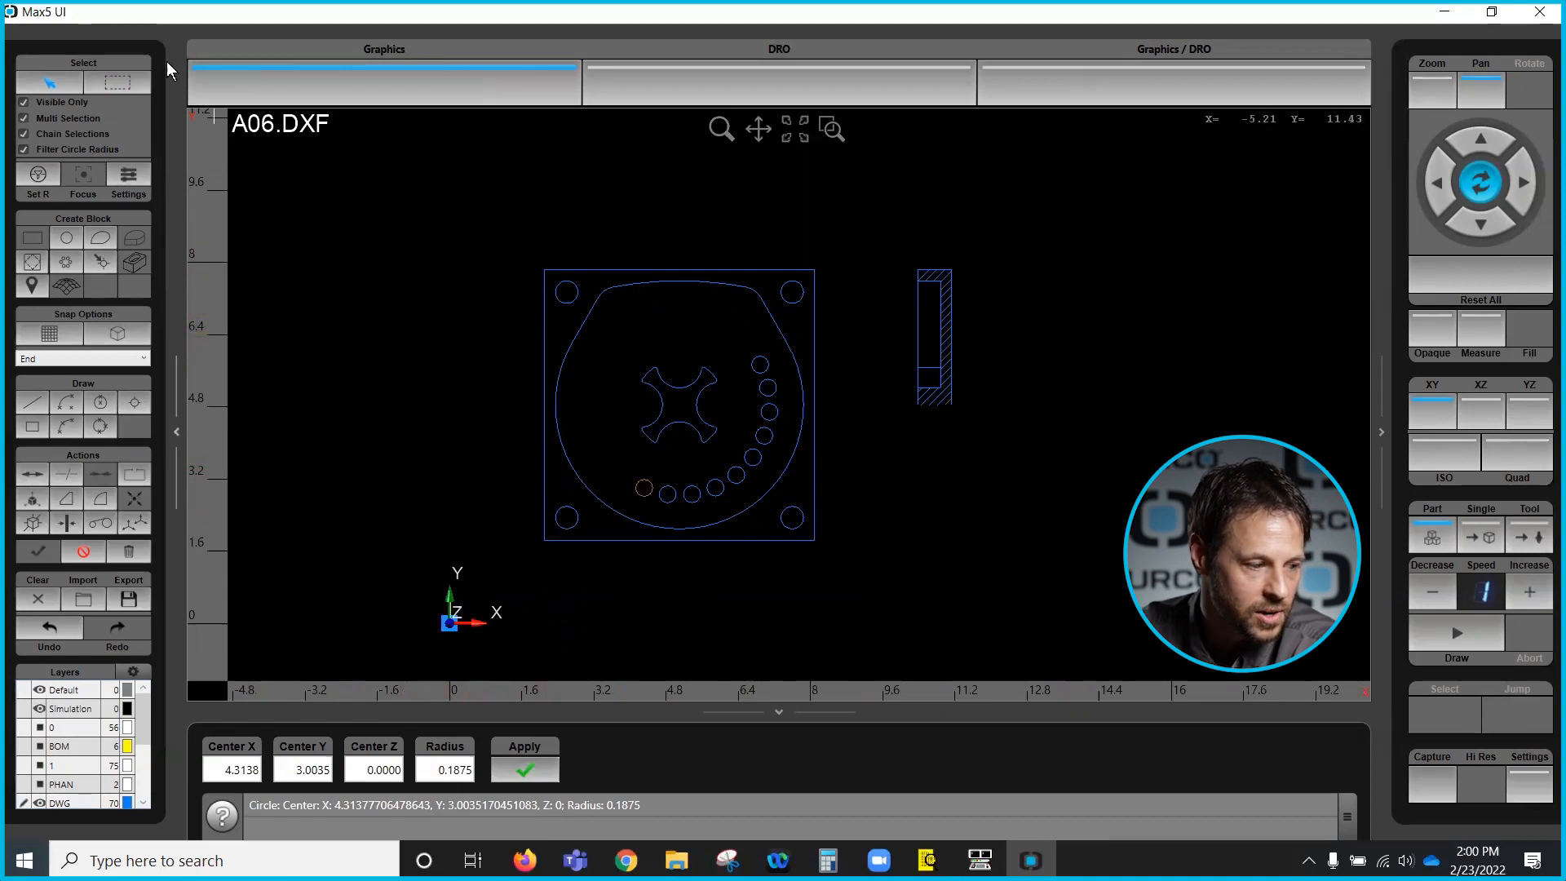
pyautogui.click(112, 82)
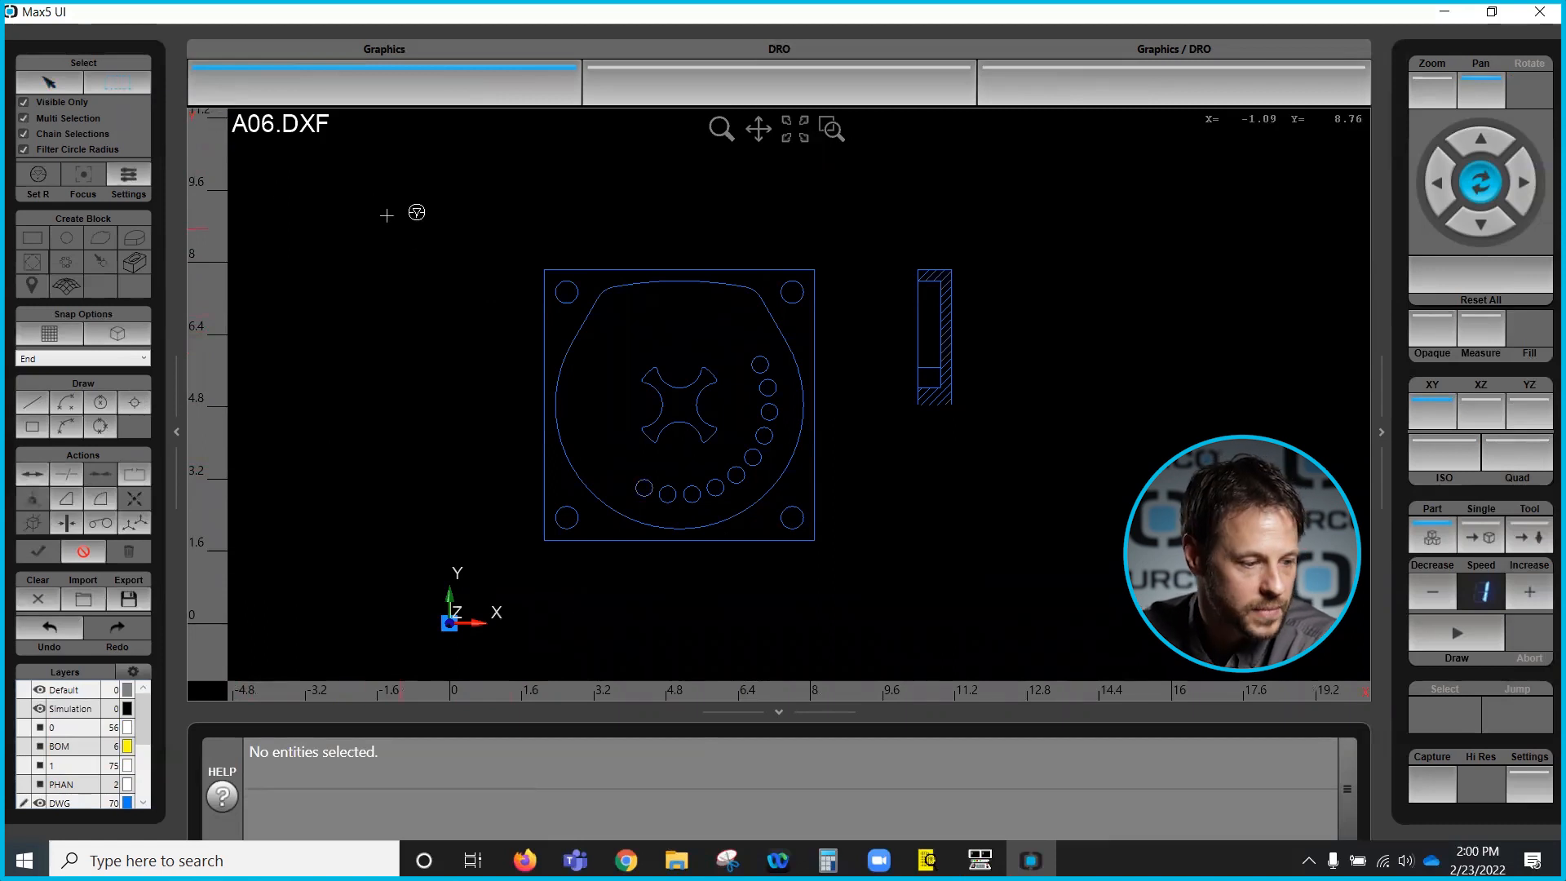
pyautogui.moveTo(385, 215); pyautogui.dragTo(895, 555)
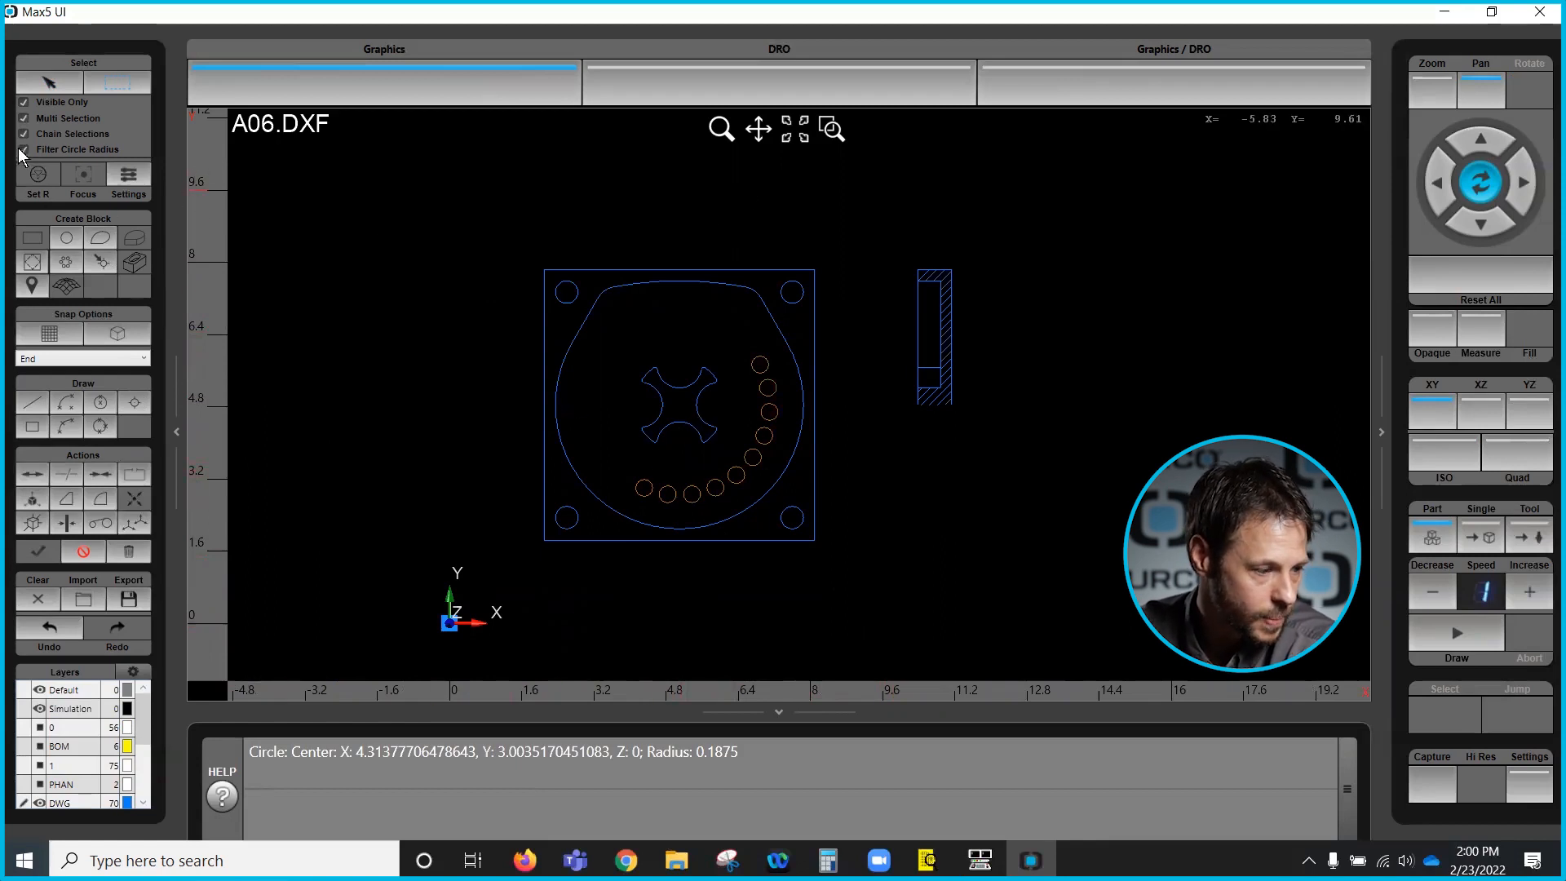
pyautogui.click(86, 551)
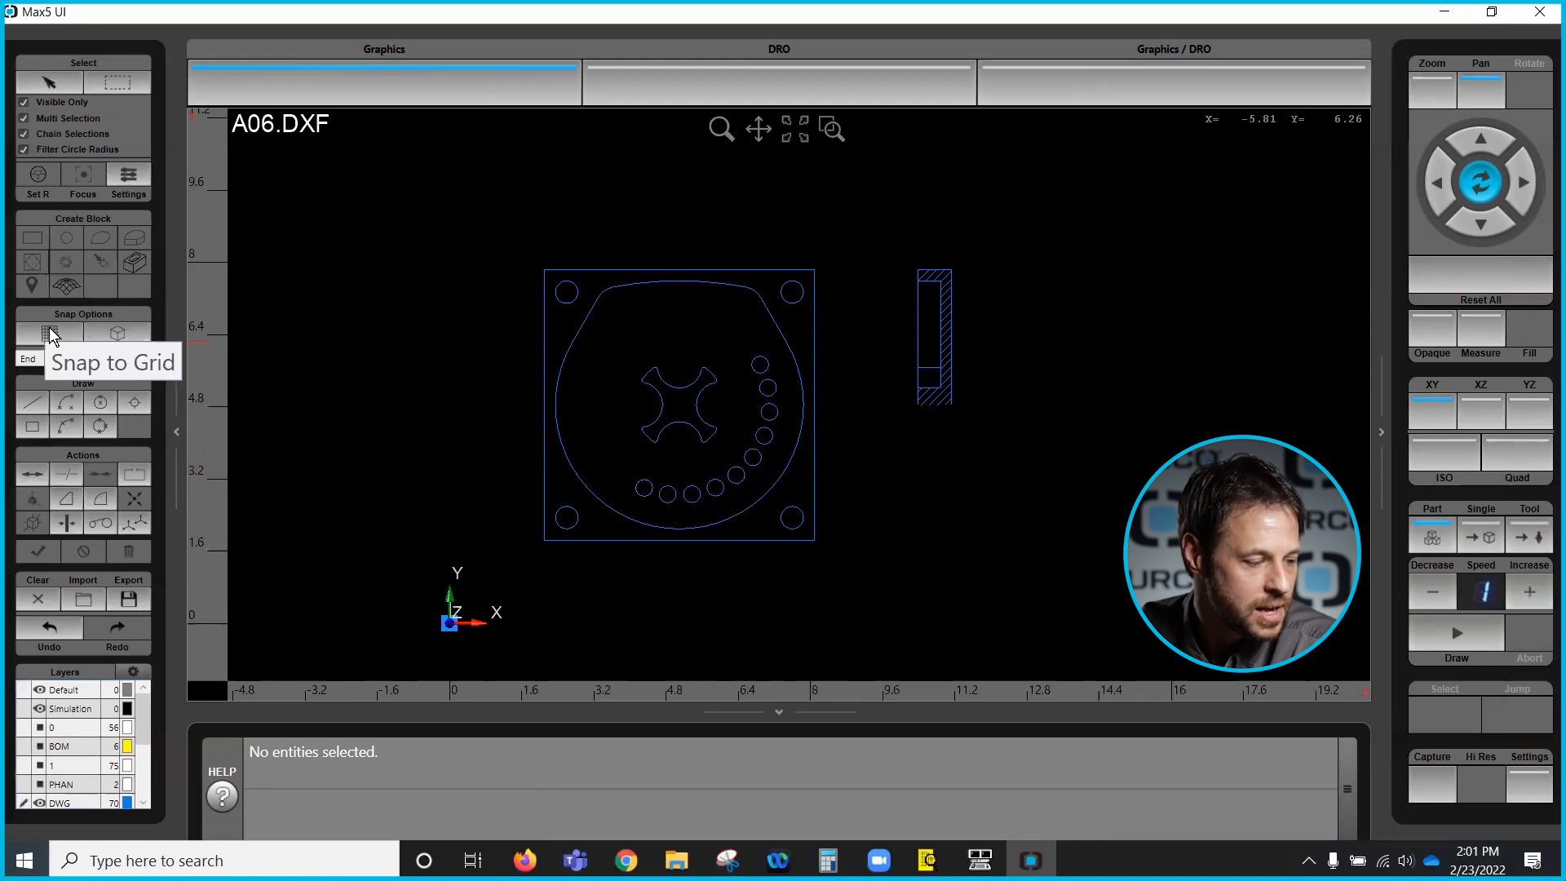
# - Enable Snap to Object and set the snap mode to End
pyautogui.click(123, 335)
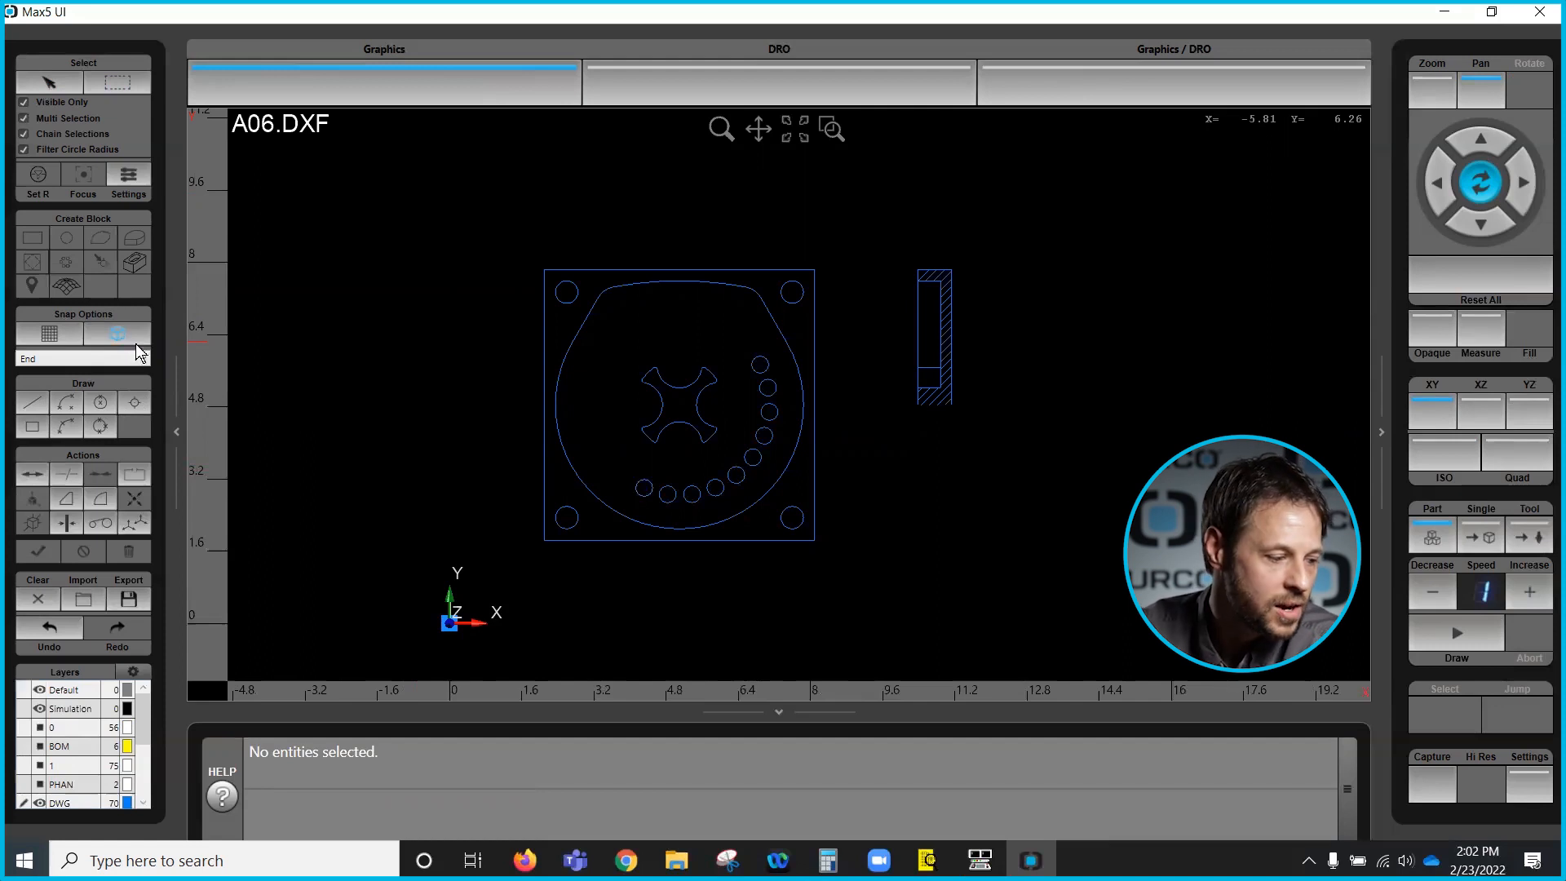
pyautogui.click(144, 359)
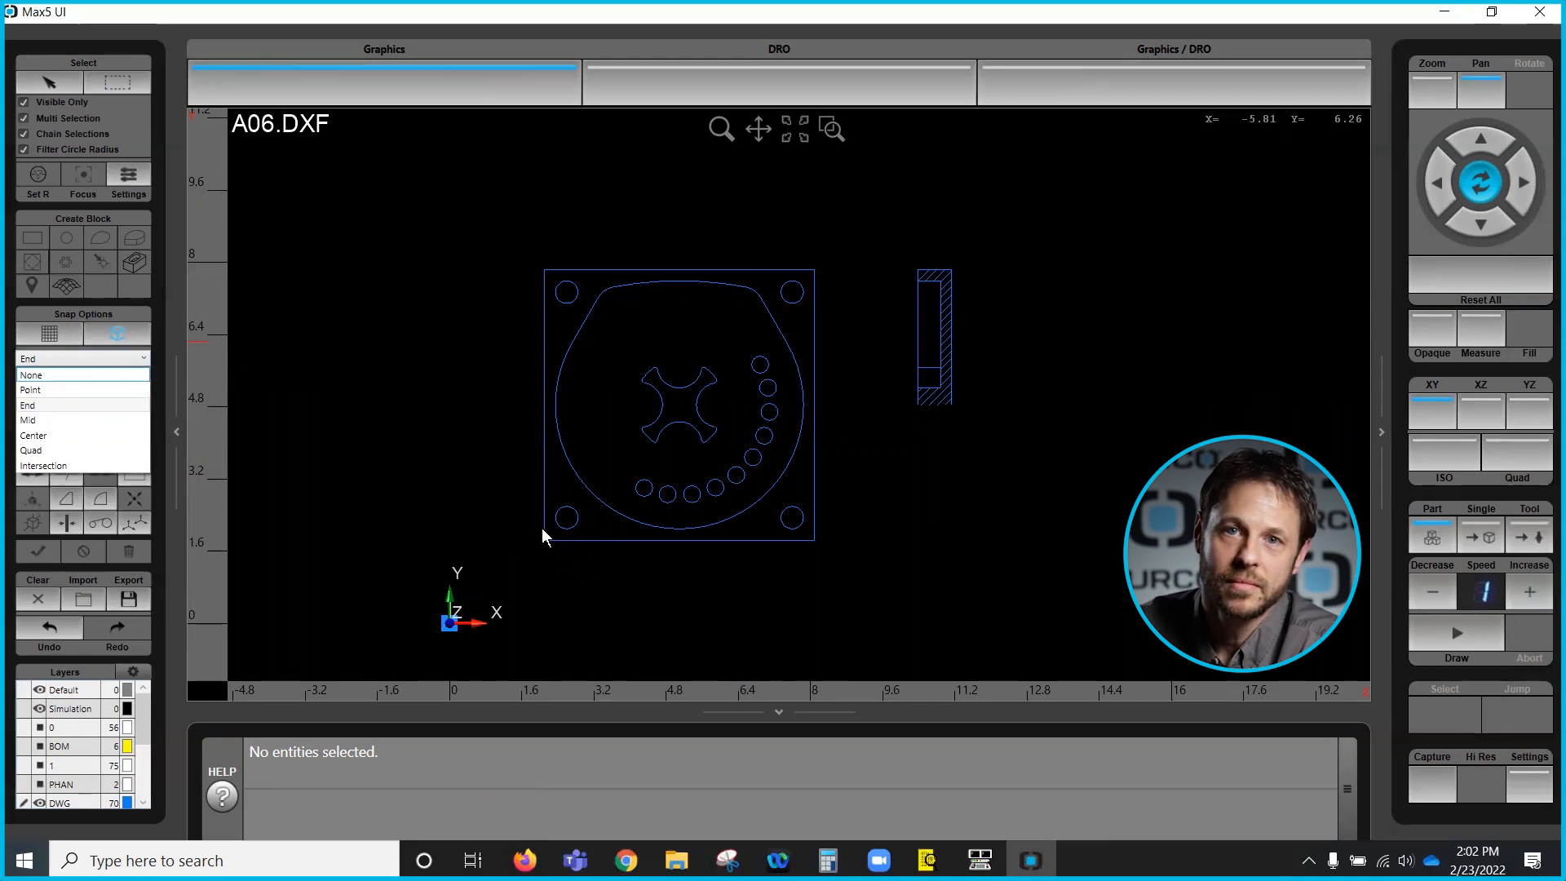
pyautogui.click(106, 334)
pyautogui.click(140, 360)
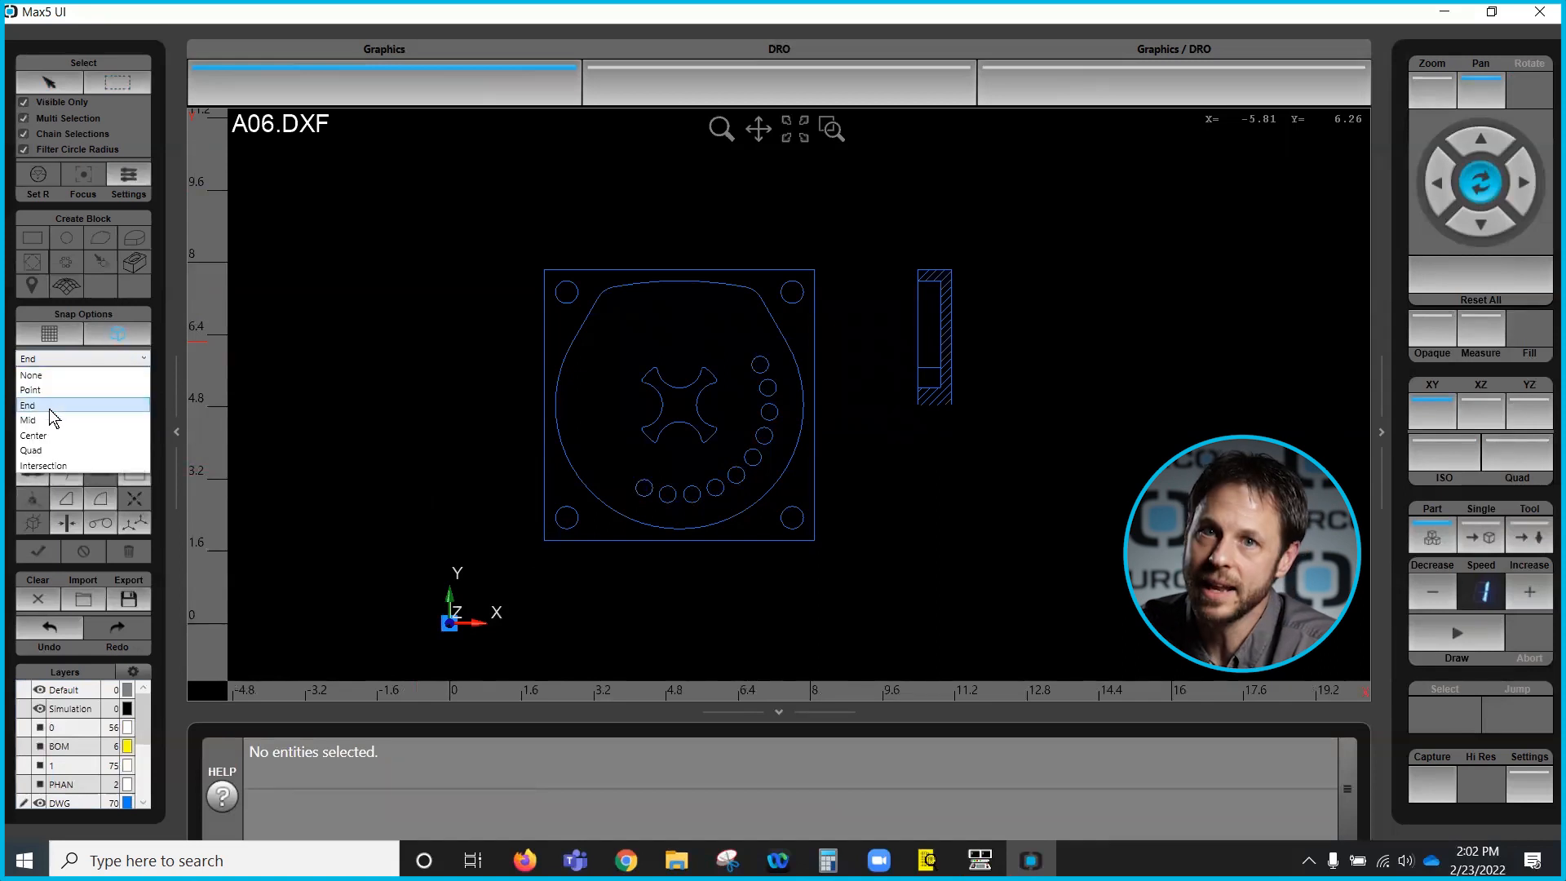
pyautogui.click(50, 407)
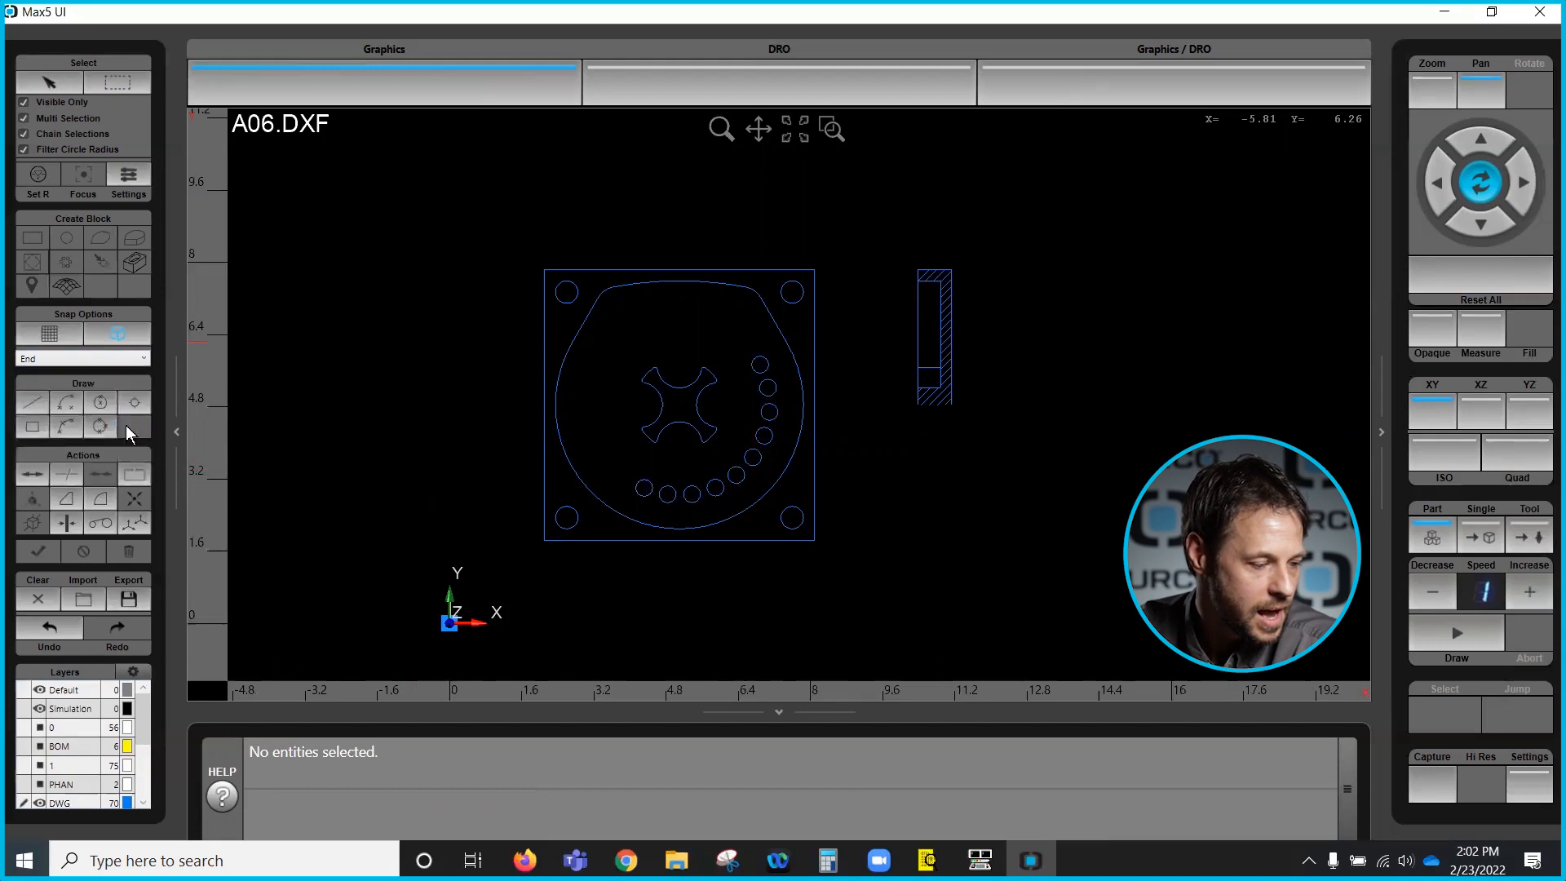
# - Move the part zero to the lower-left corner of the part outline
pyautogui.click(145, 521)
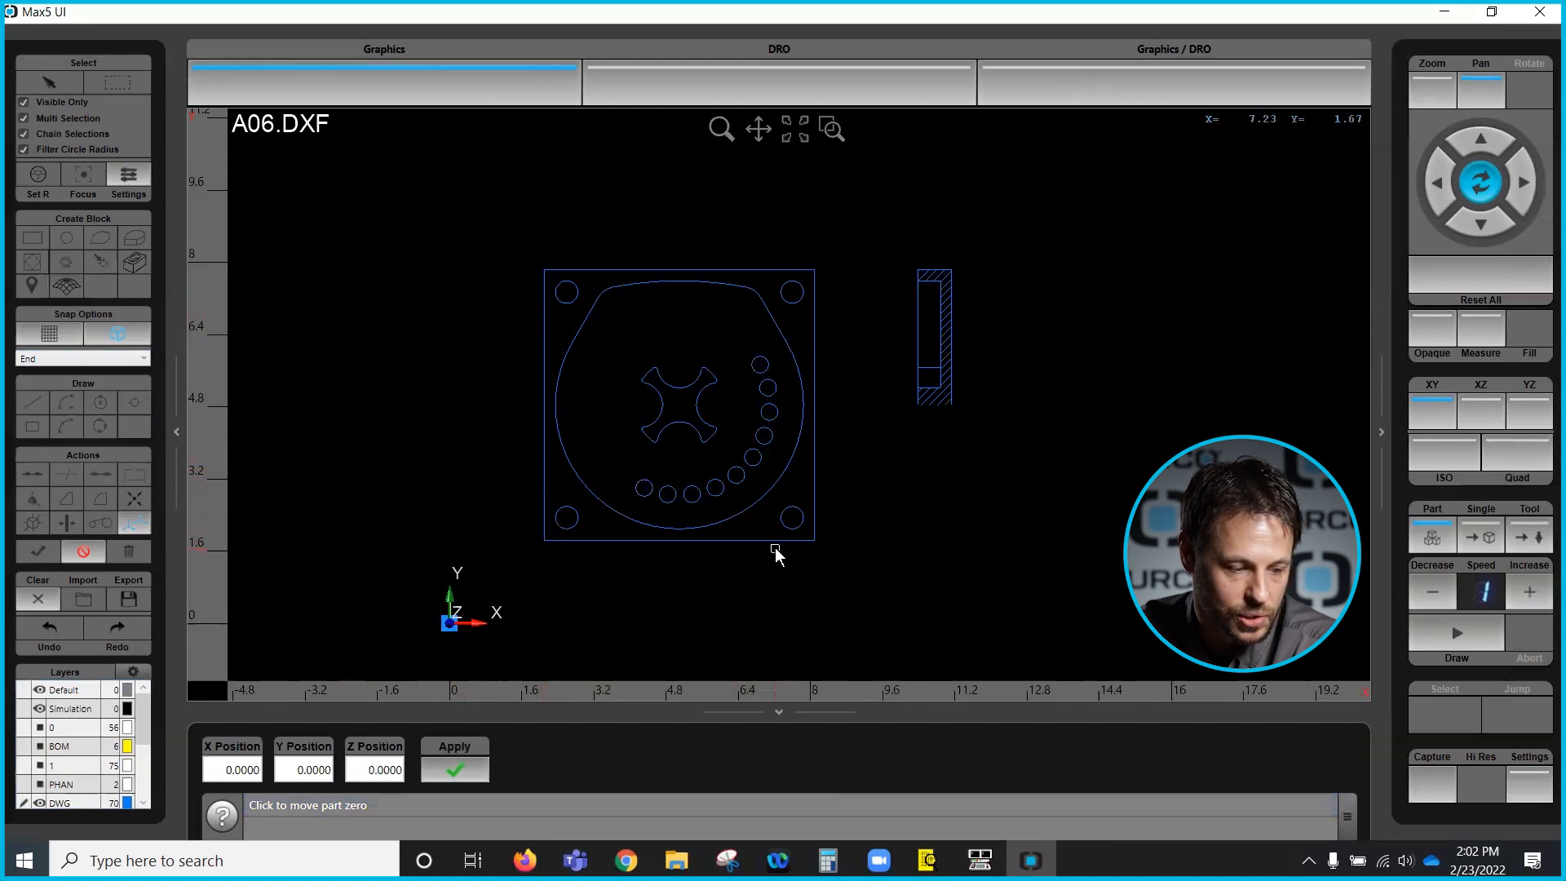
pyautogui.click(543, 538)
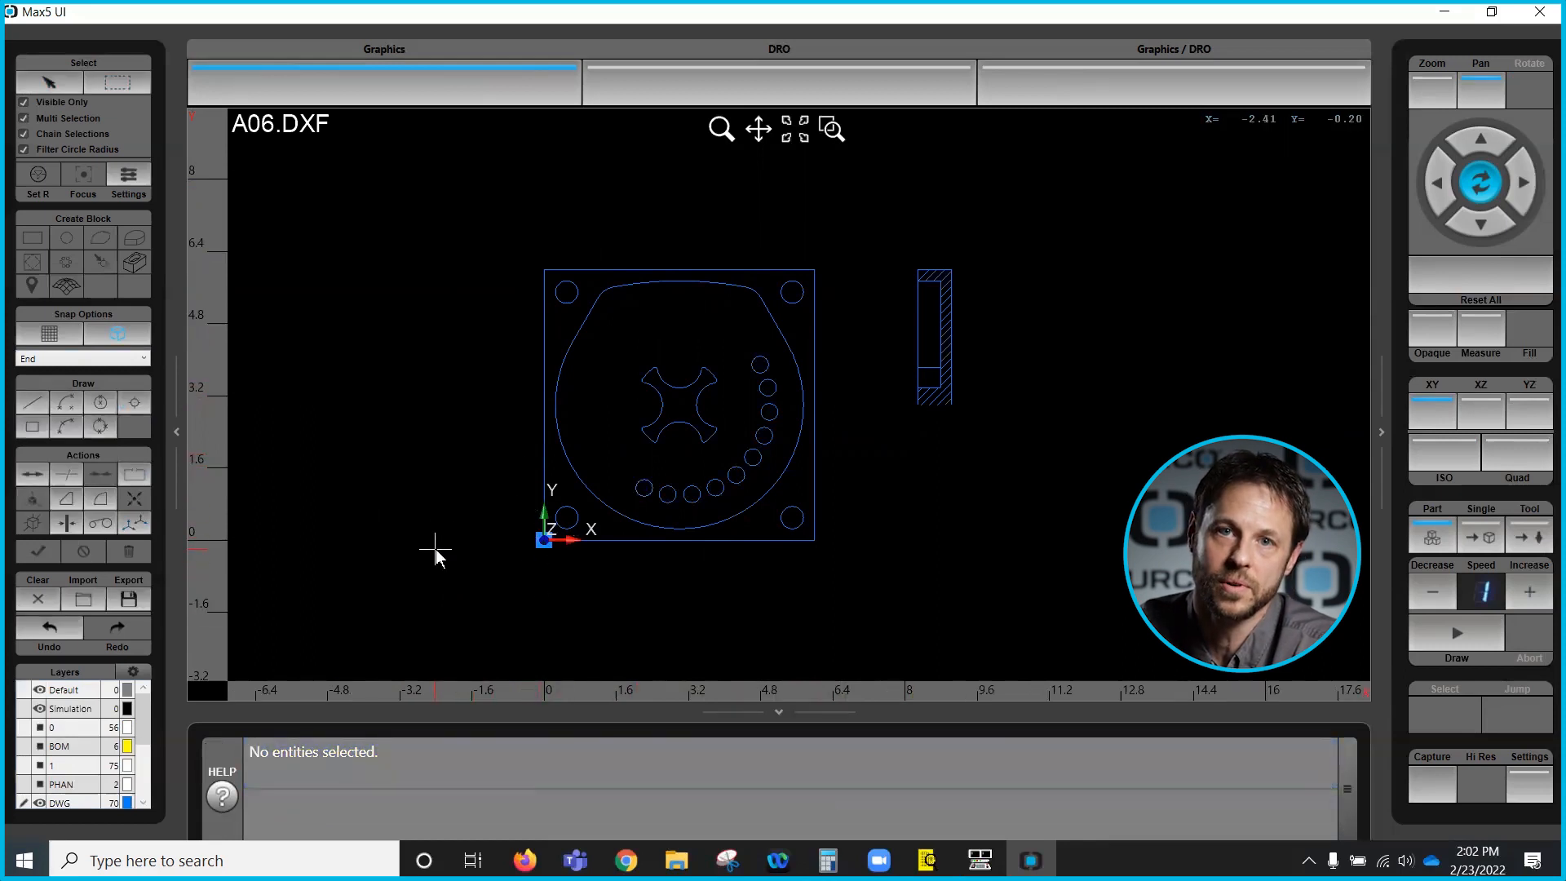
pyautogui.click(543, 538)
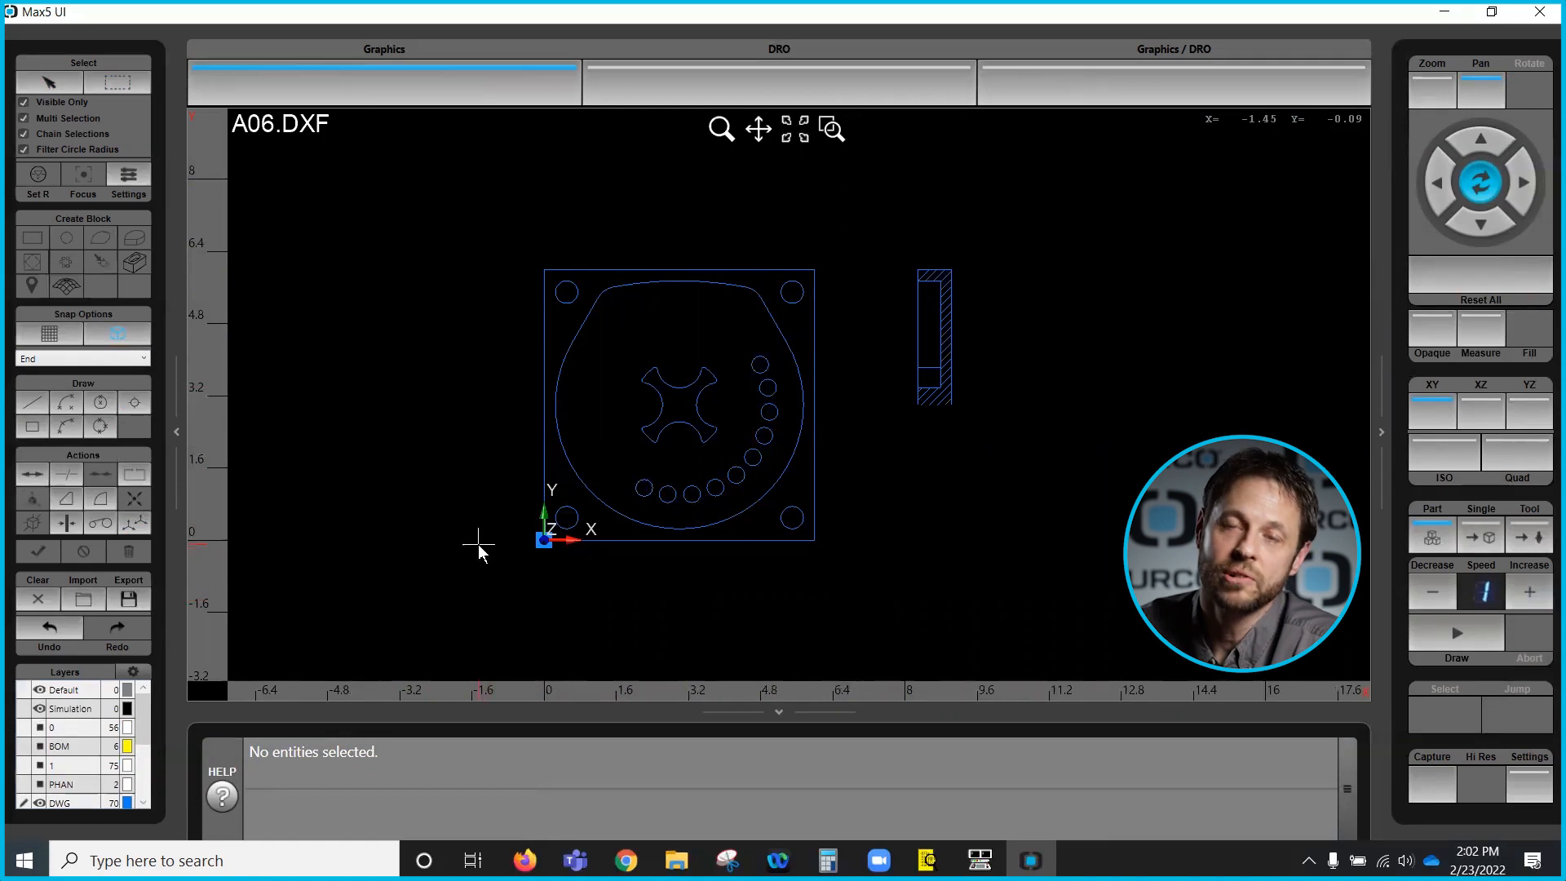
pyautogui.click(650, 476)
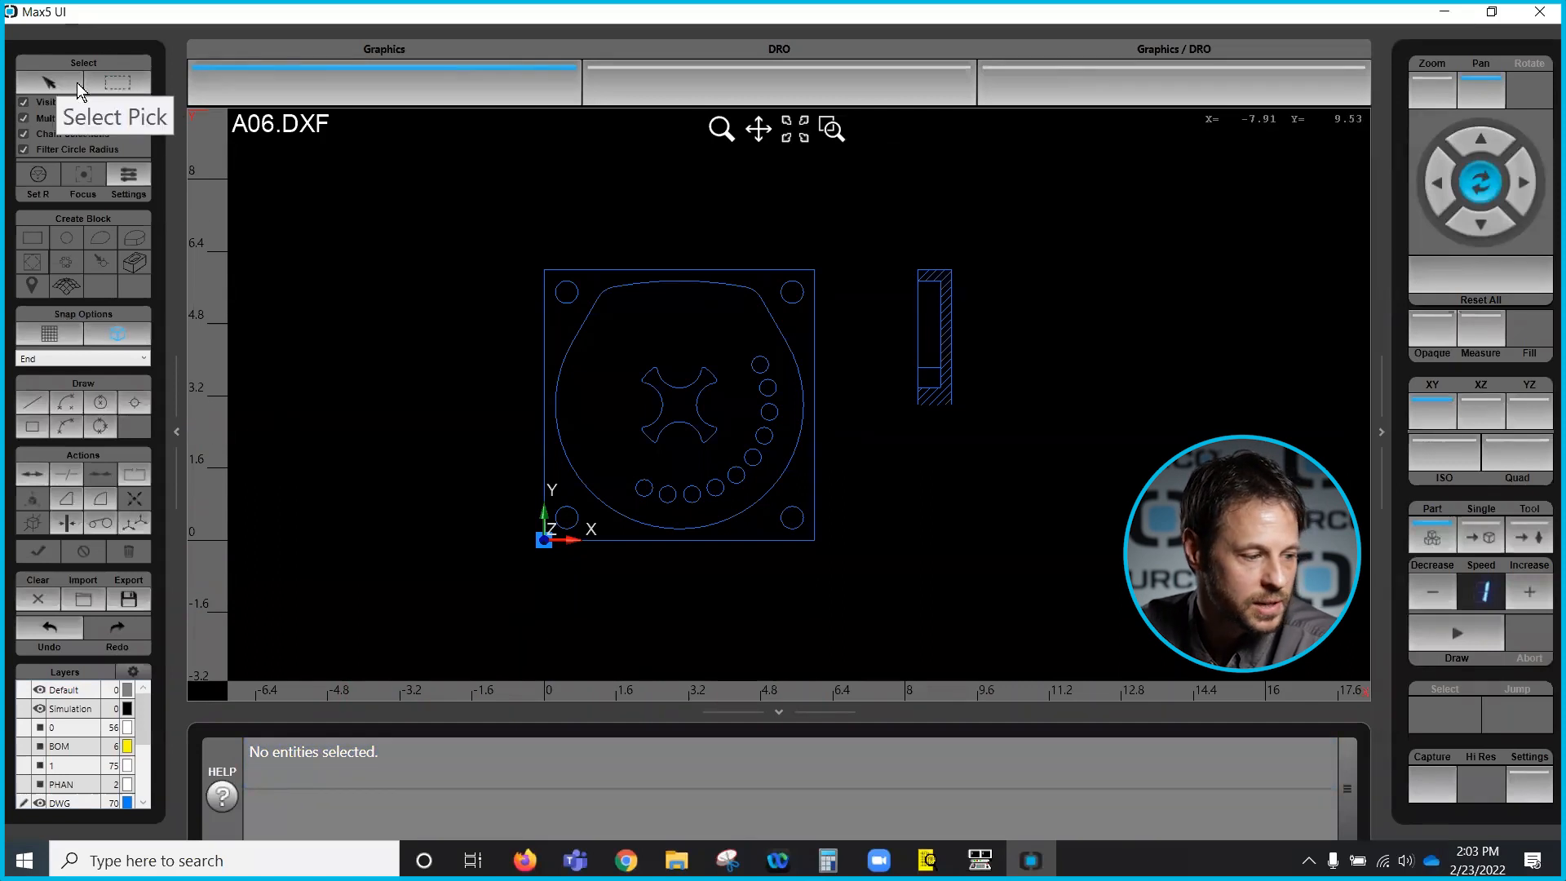
# - Turn off the Filter Circle Radius and Snap to Object options
pyautogui.click(23, 119)
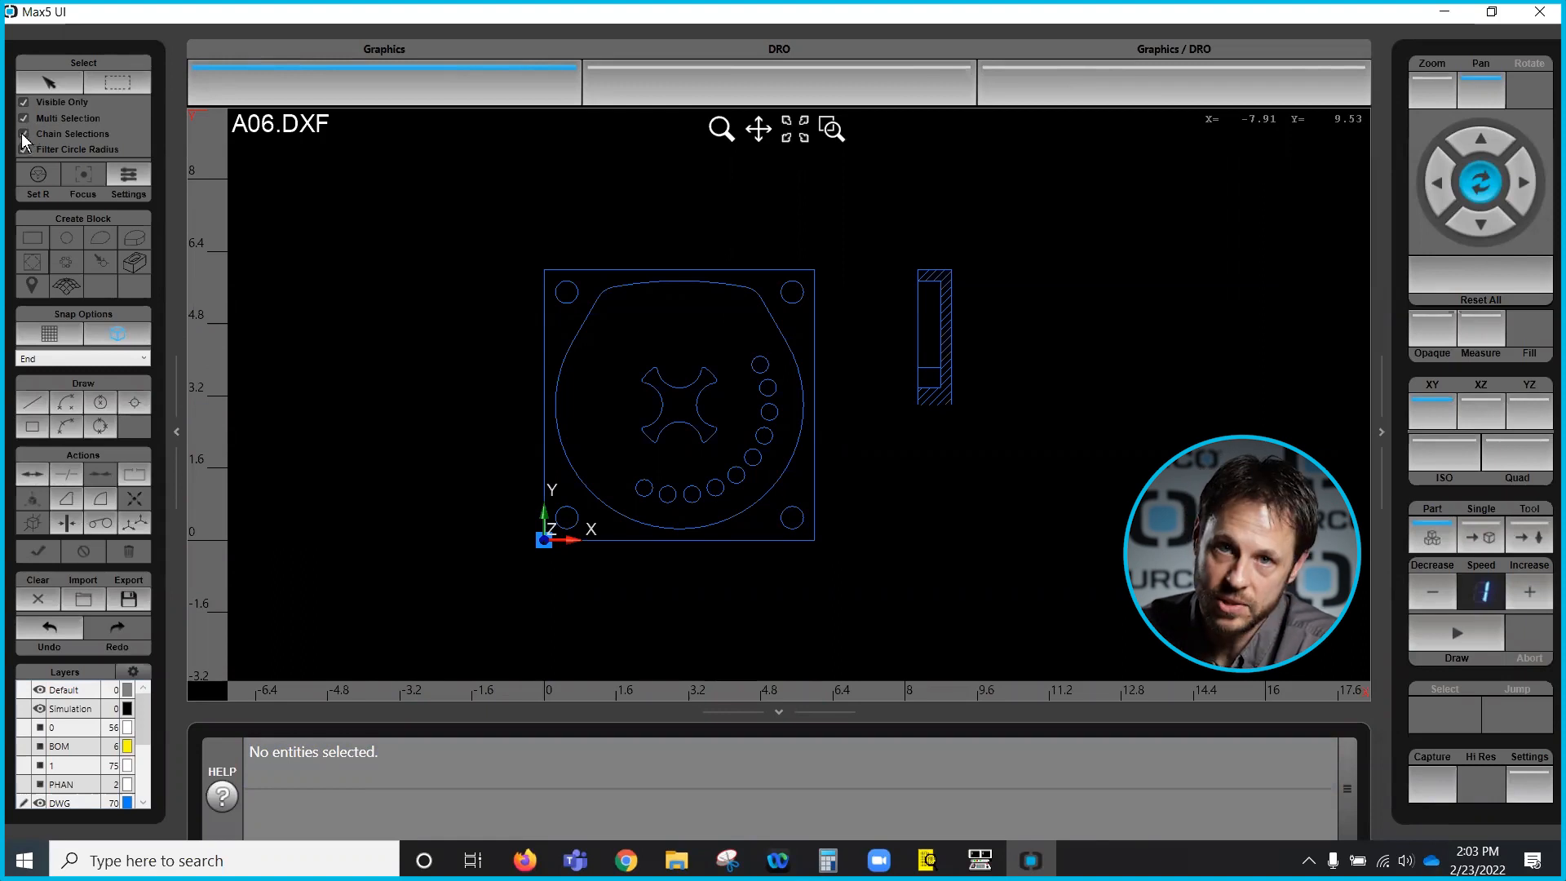
pyautogui.click(25, 150)
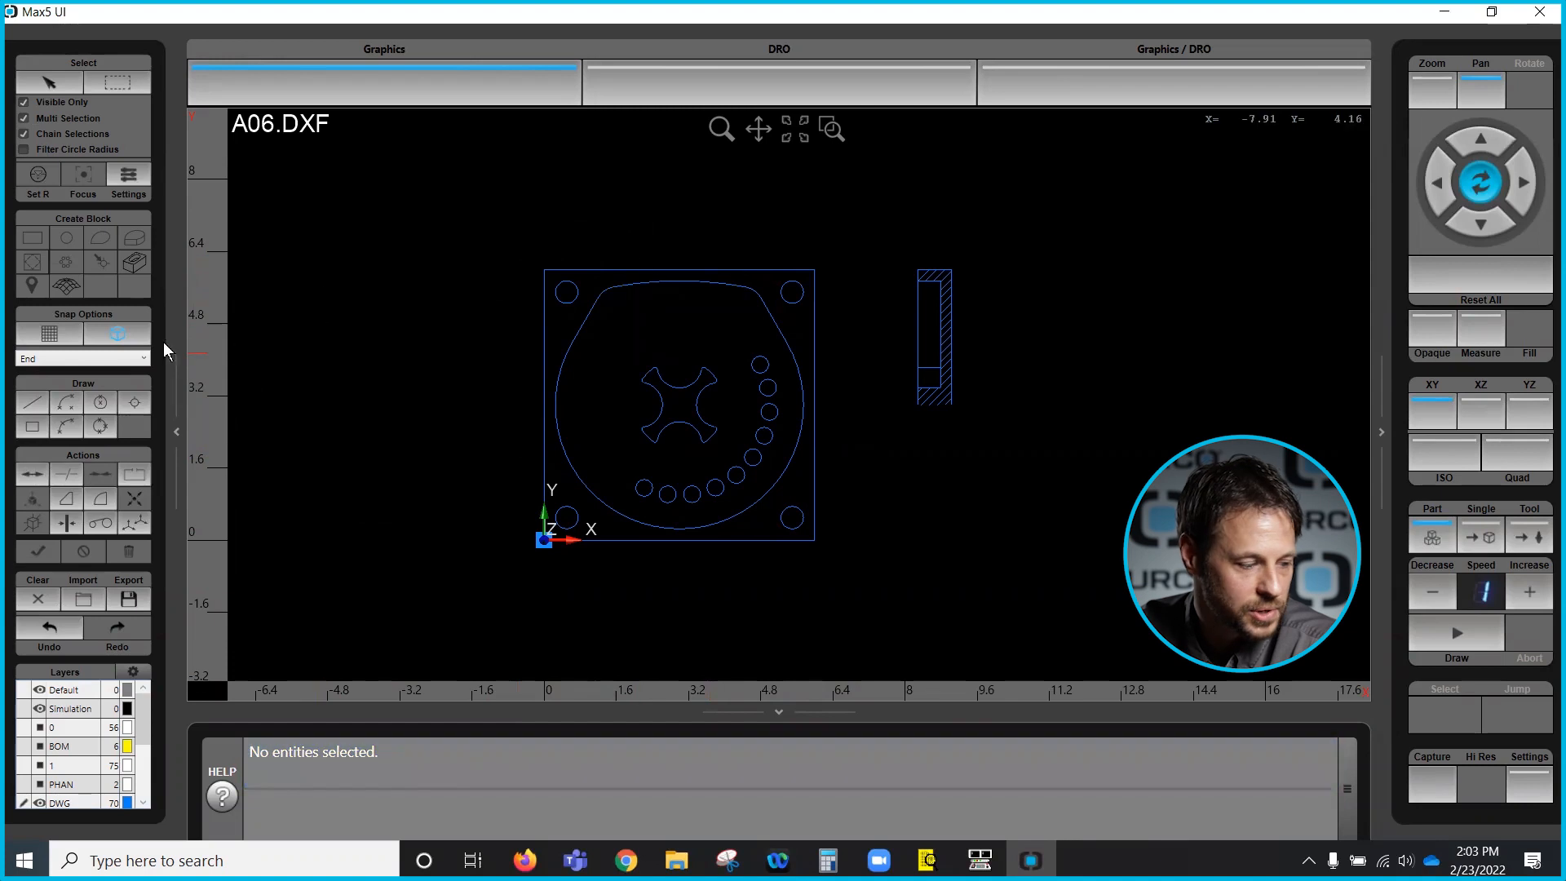
pyautogui.click(109, 395)
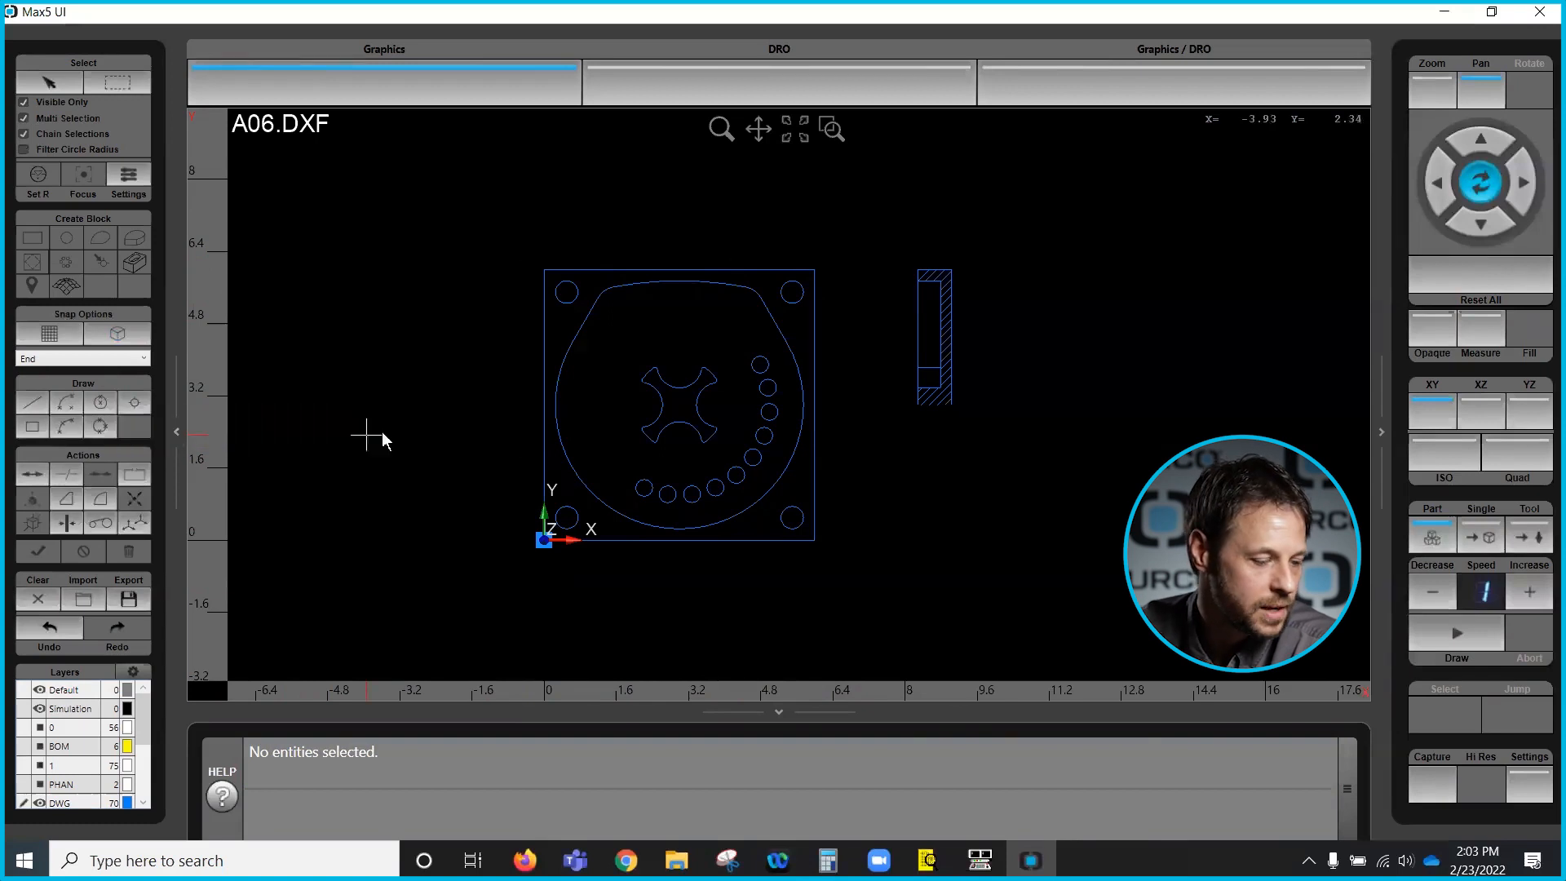
# - Pick the outer profile as a chain and create a Frame block from it
pyautogui.click(59, 84)
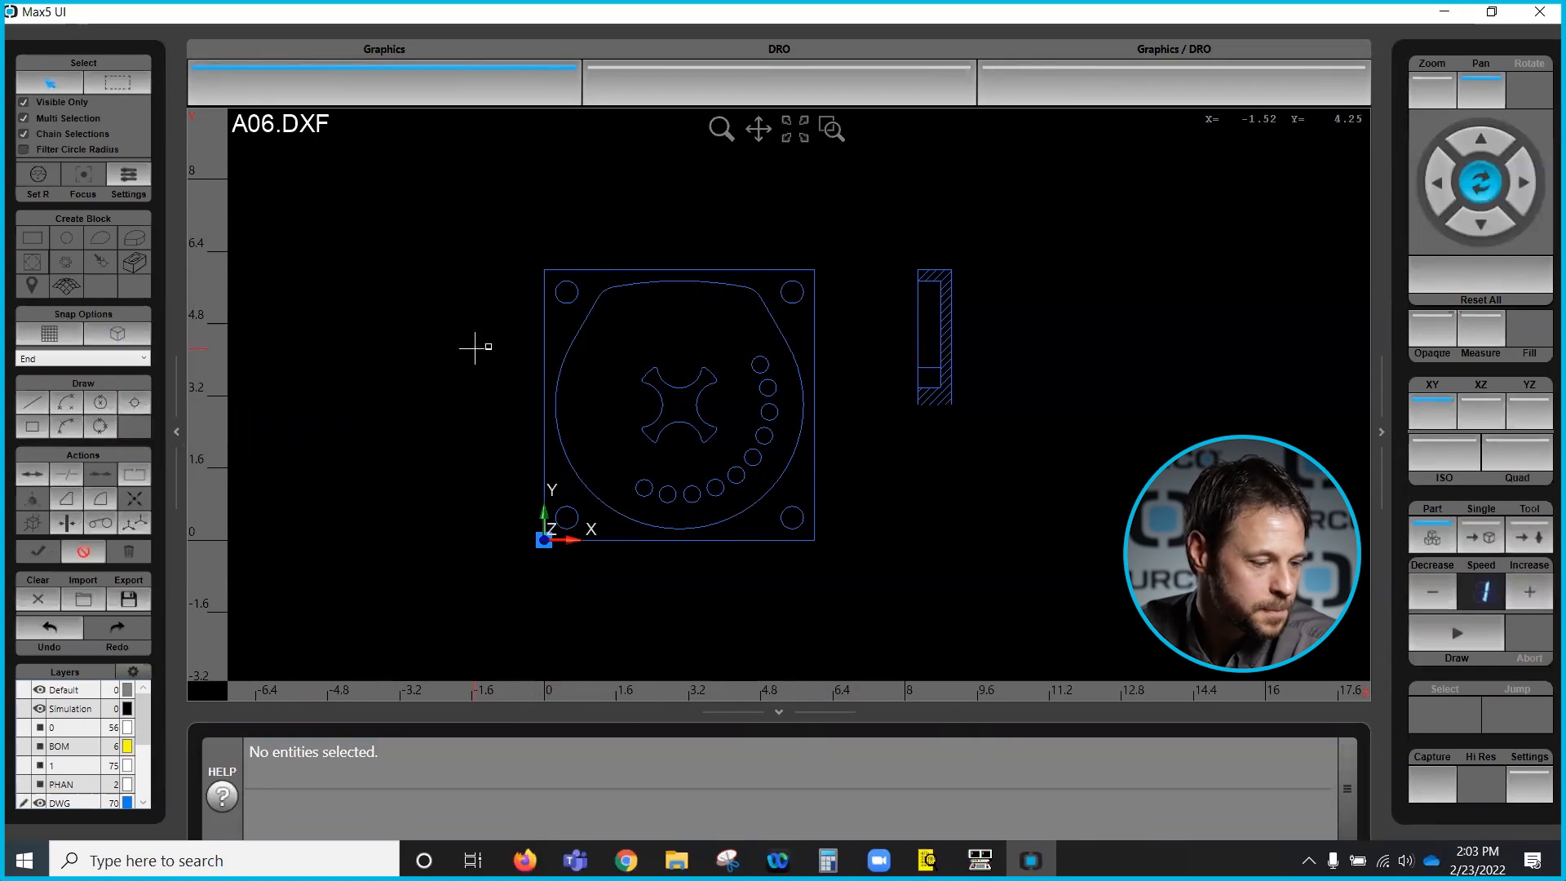
pyautogui.click(544, 361)
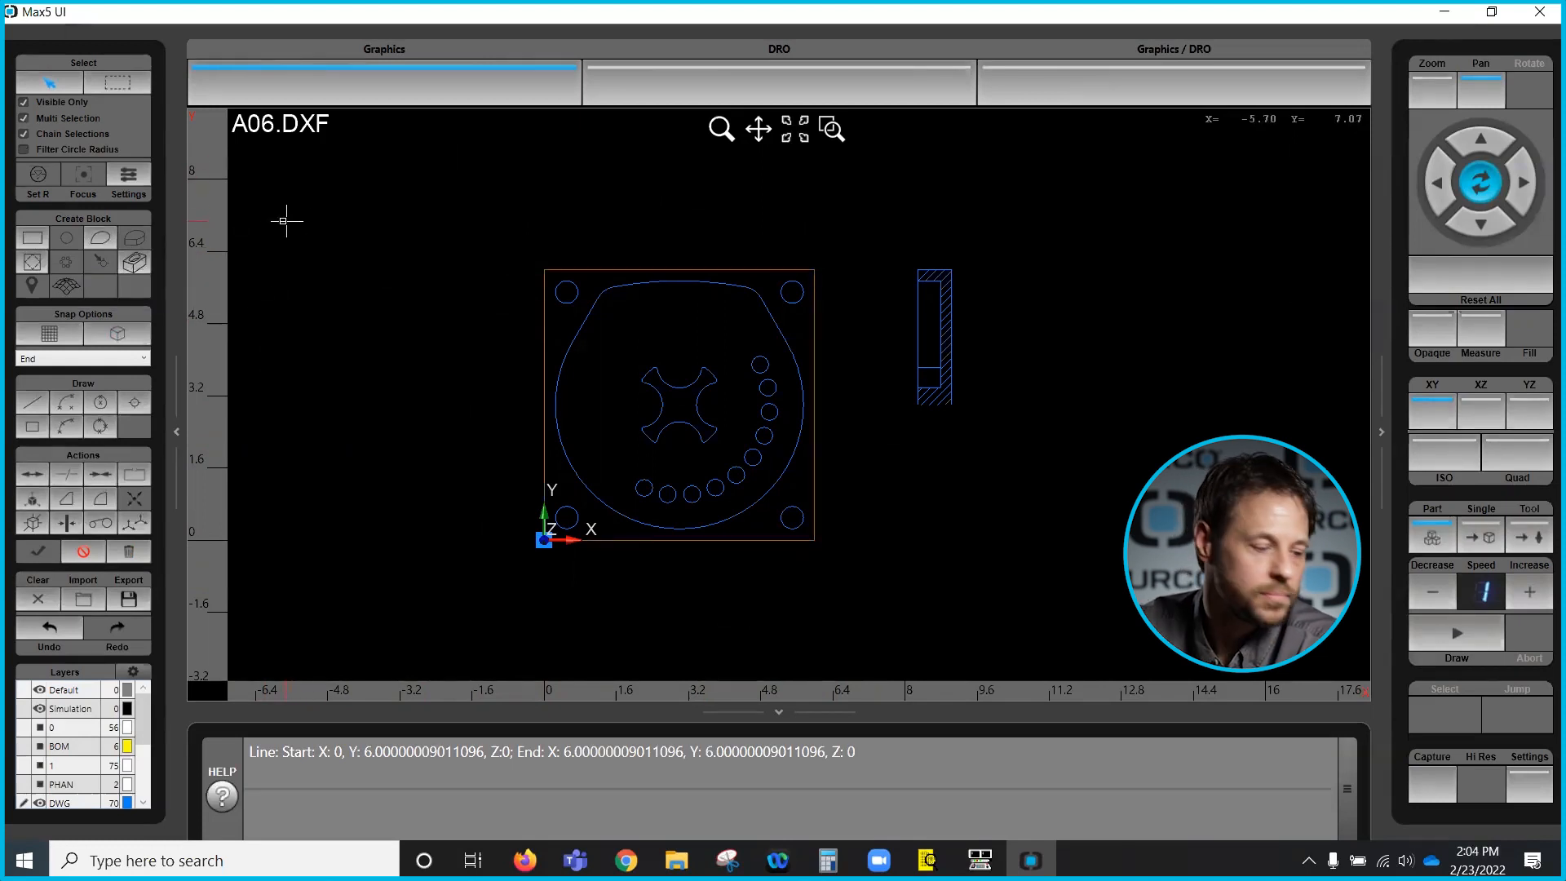
pyautogui.click(34, 242)
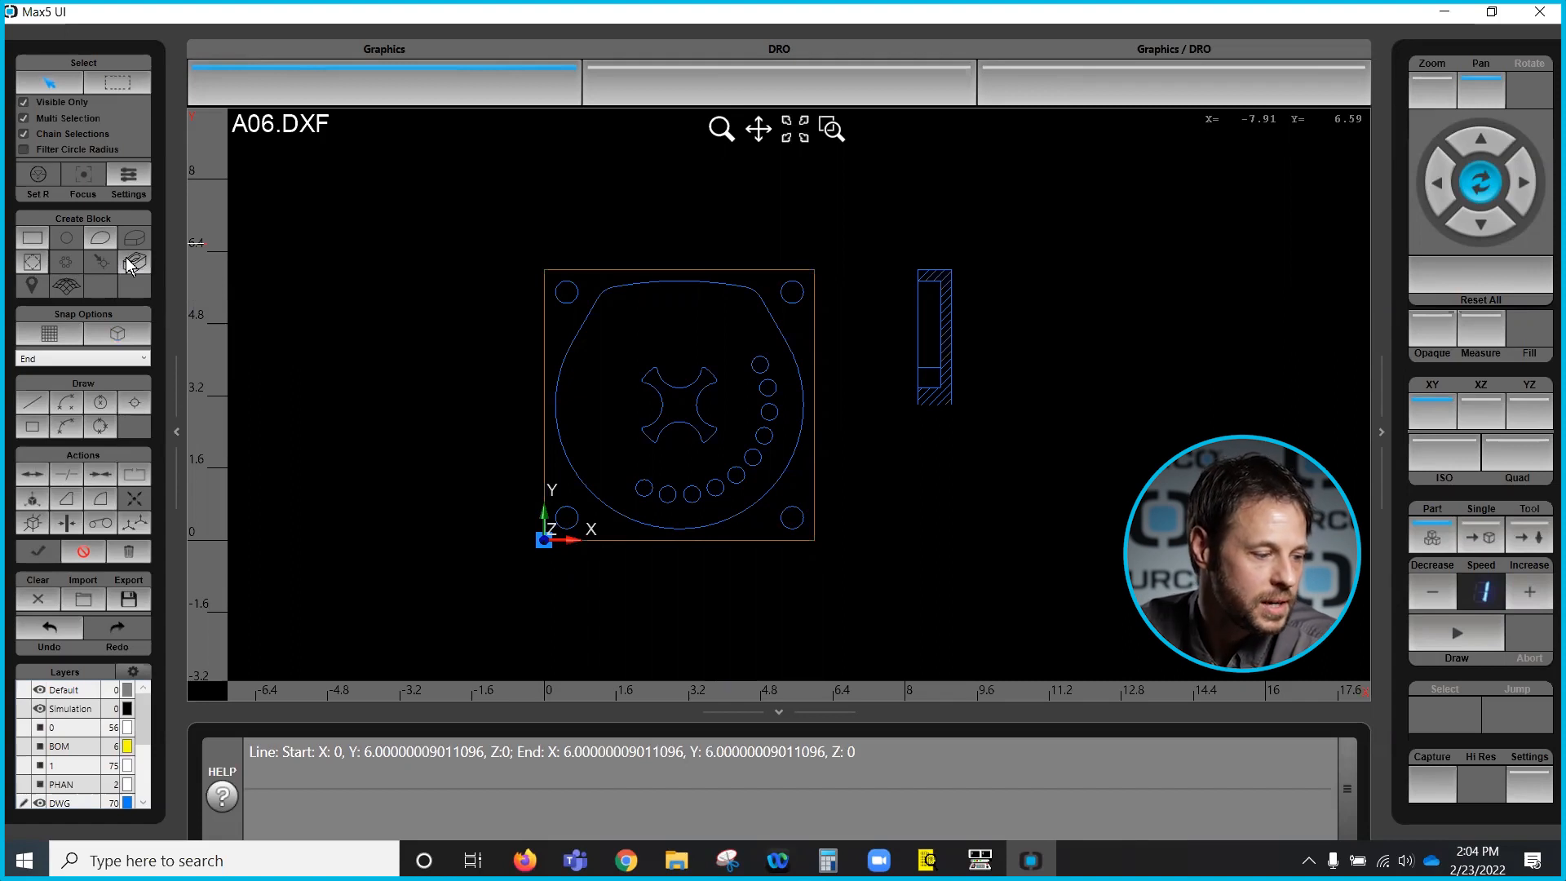
pyautogui.click(31, 237)
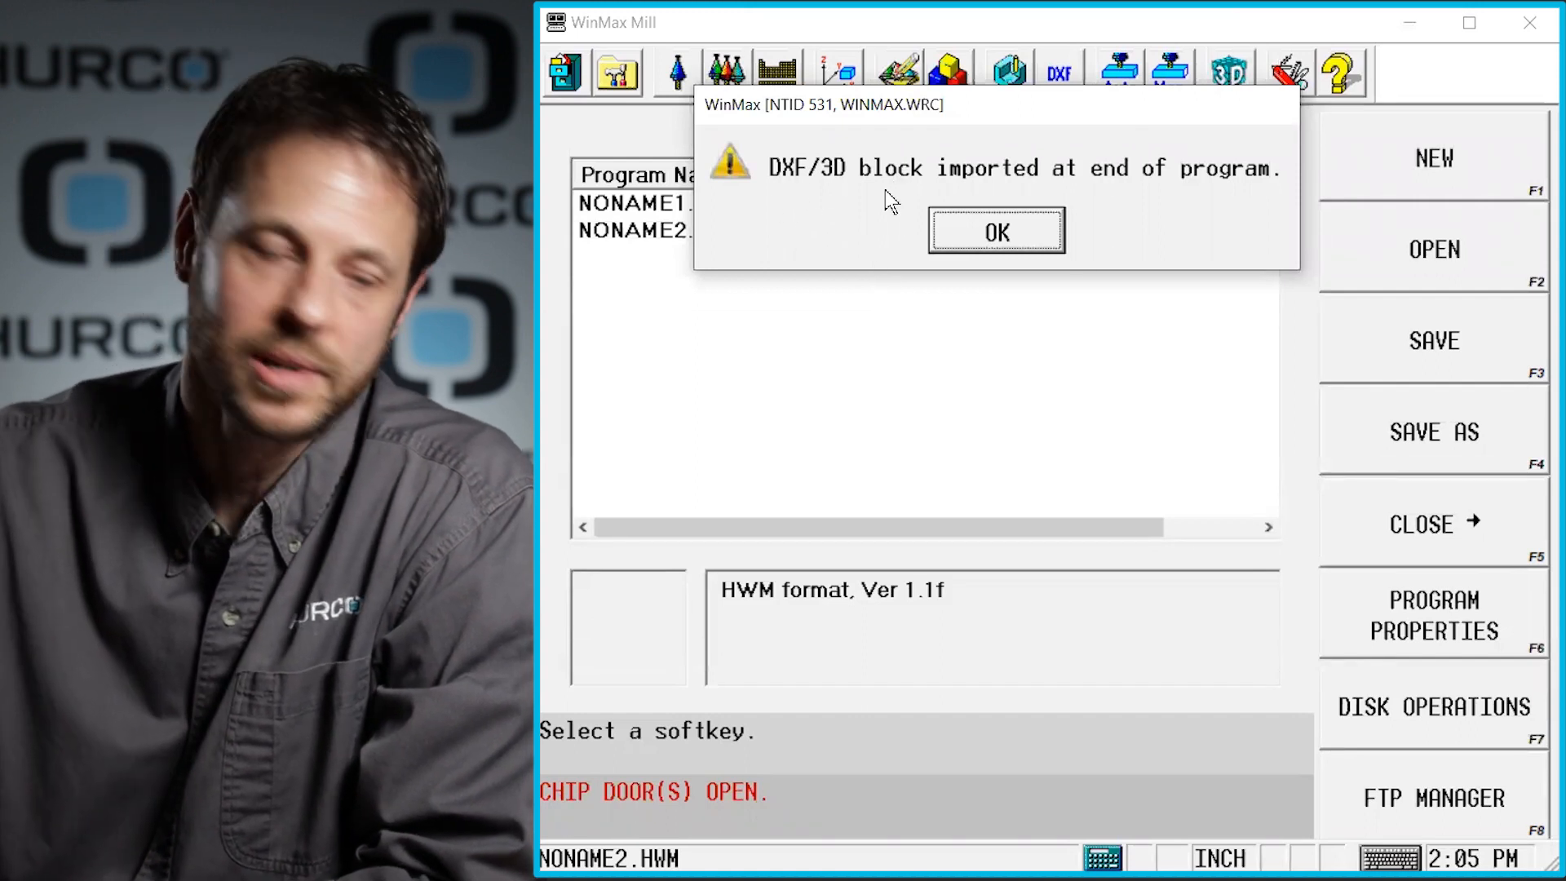
# - Switch to WinMax Mill, acknowledge the imported block message, and open the Mill Frame block from the program review
pyautogui.click(1025, 232)
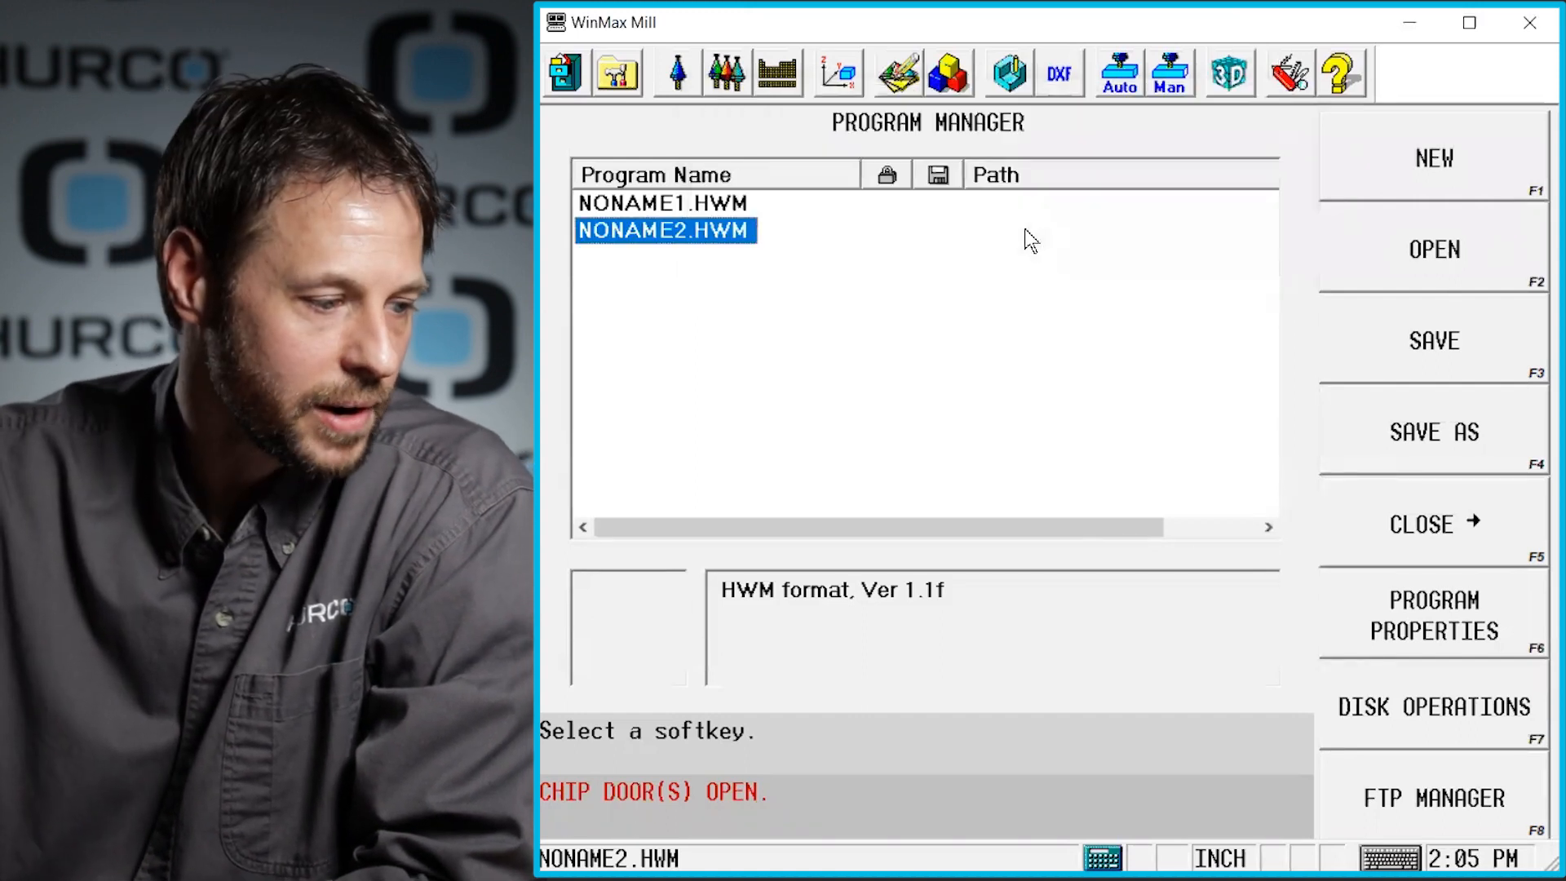
pyautogui.click(958, 84)
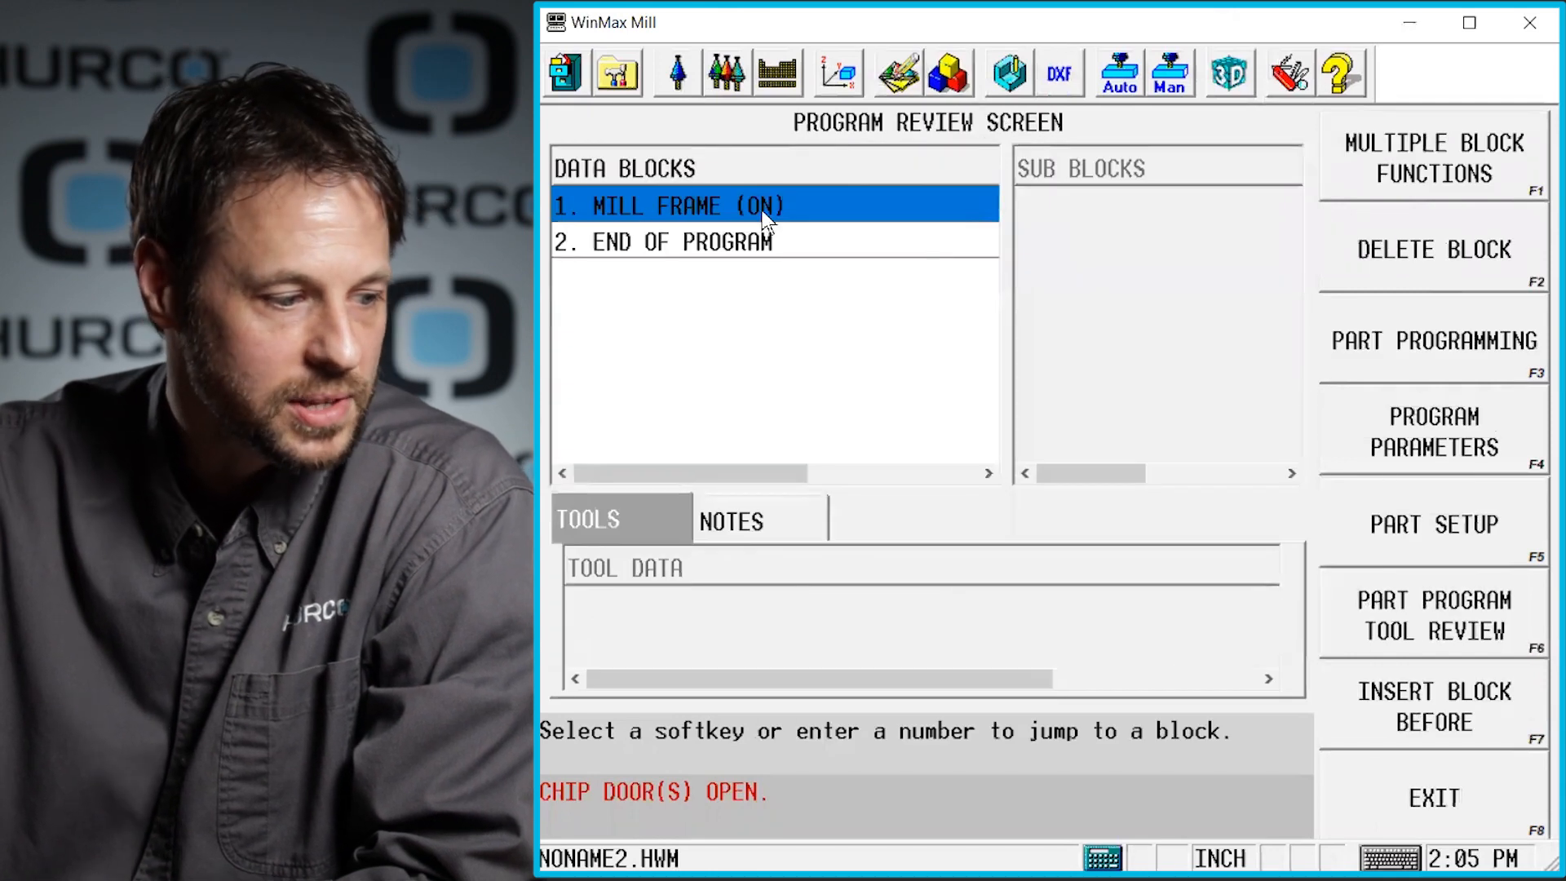
pyautogui.doubleClick(697, 207)
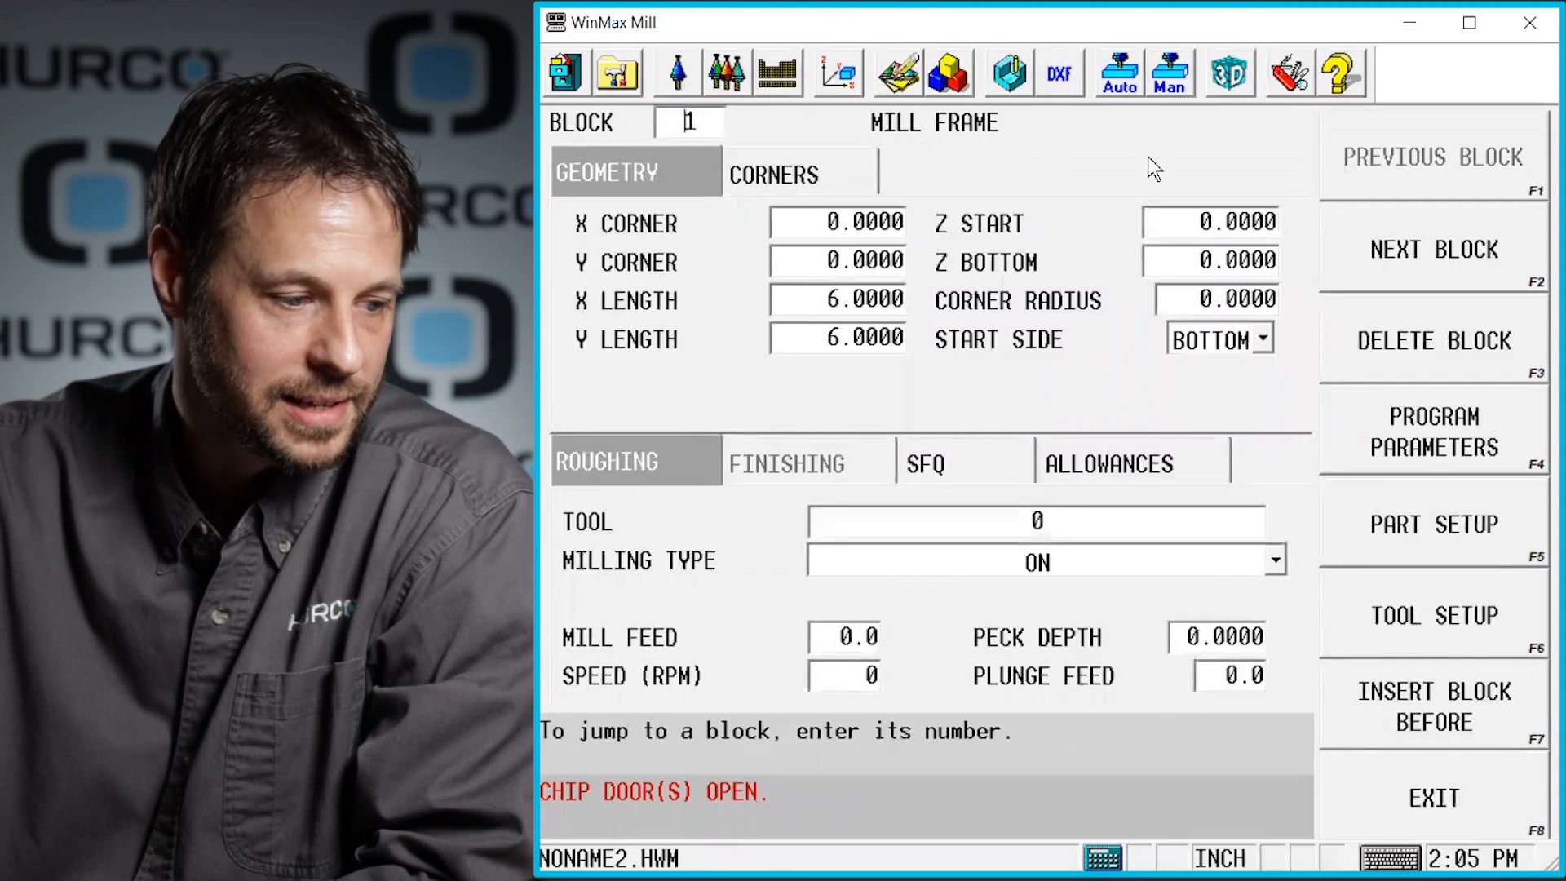
# - Set the Mill Frame's Z Start to 0.1 and Z Bottom to -0.5
pyautogui.moveTo(1177, 219); pyautogui.dragTo(1280, 249)
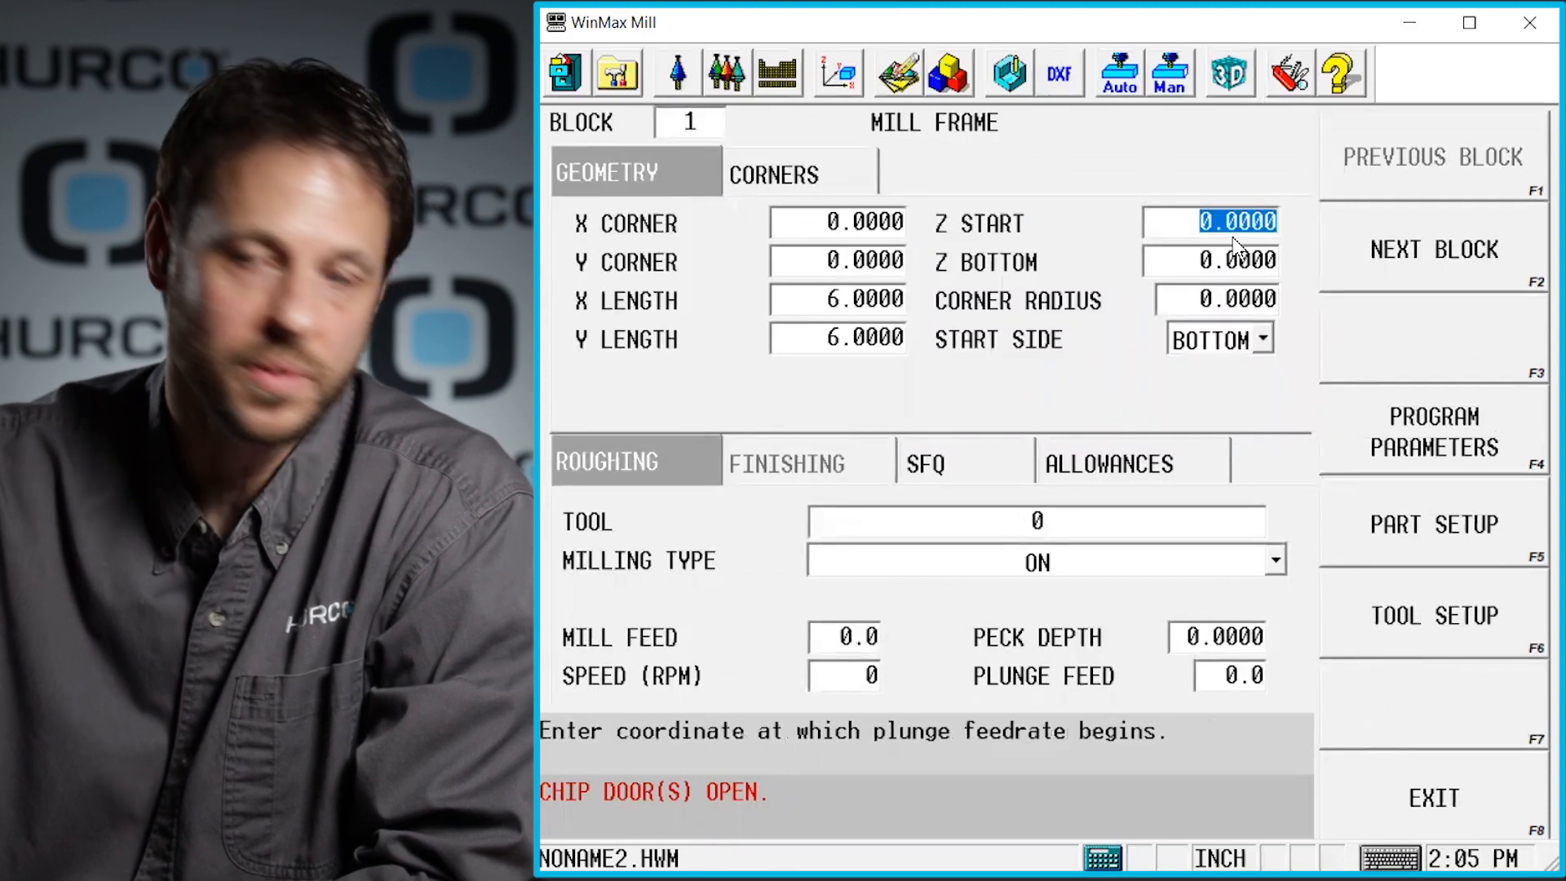
pyautogui.write('.')
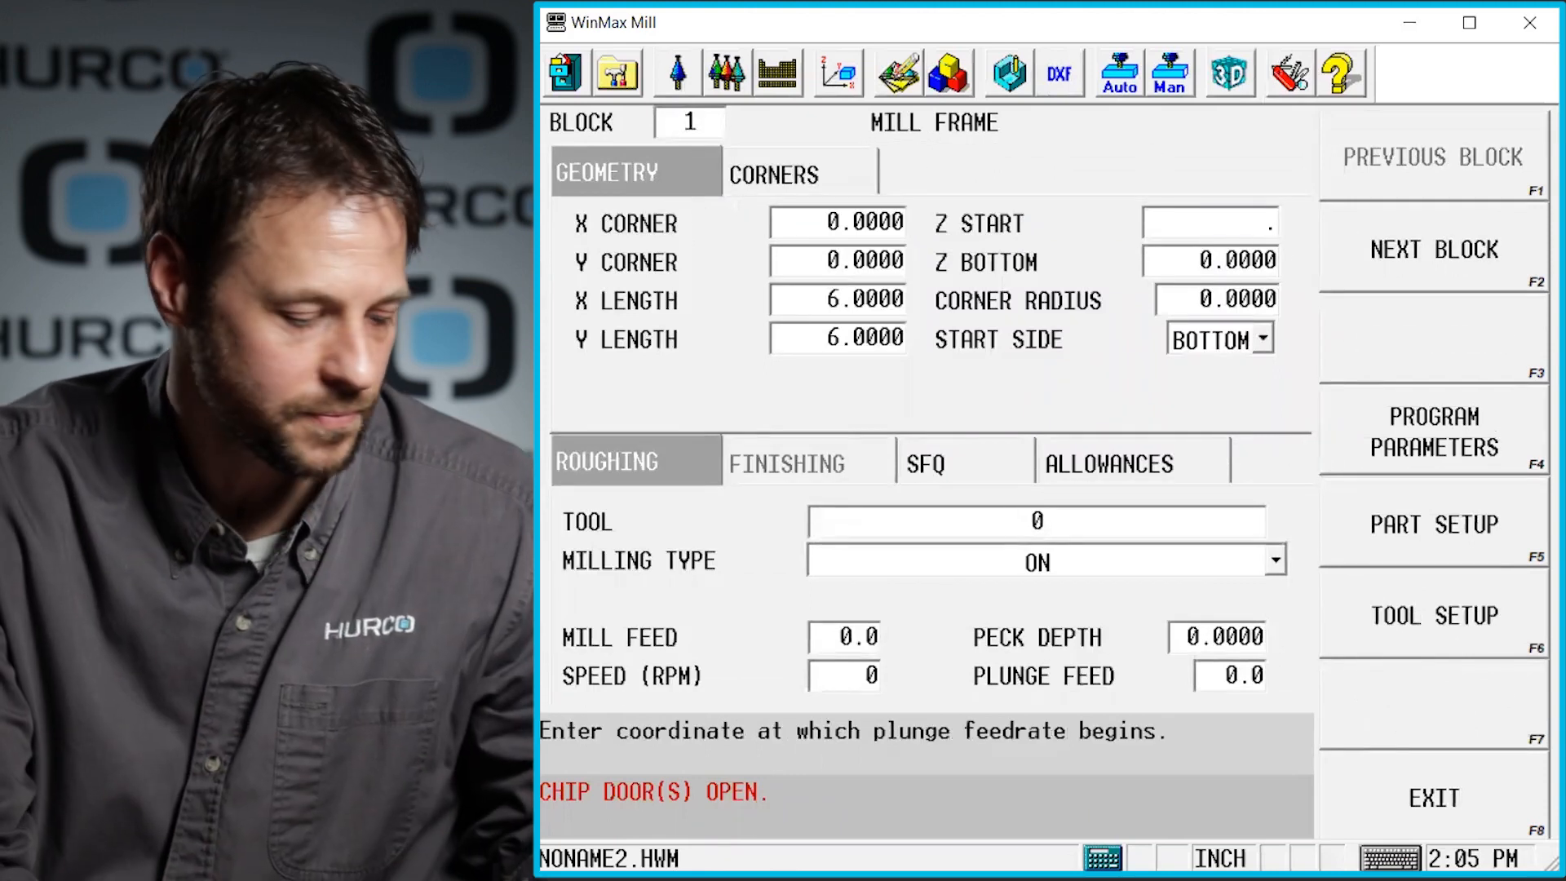
pyautogui.write('1')
pyautogui.press('Return')
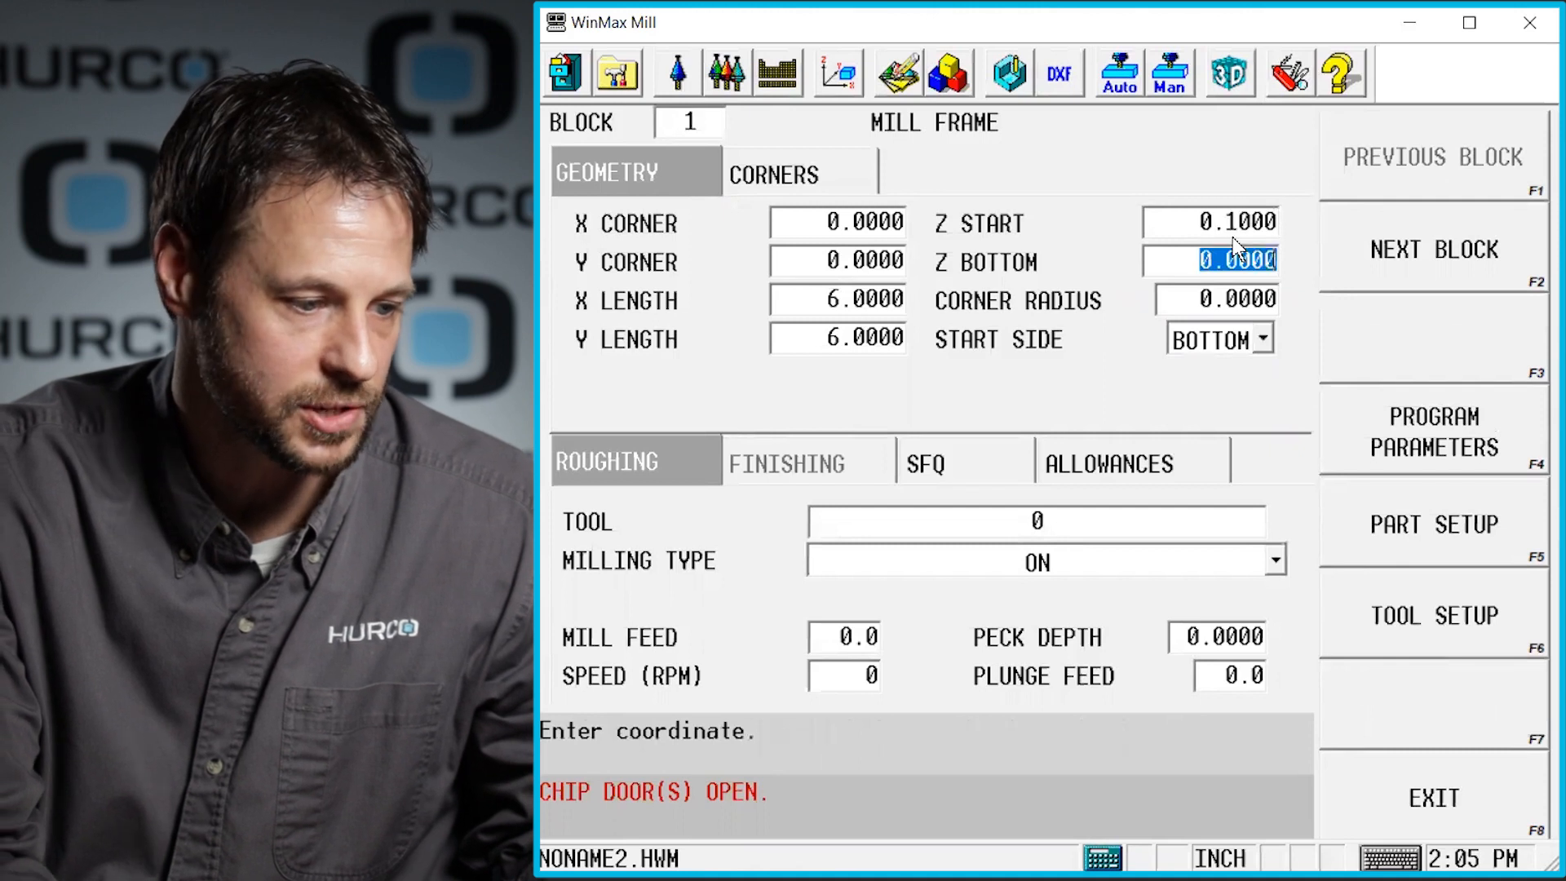
pyautogui.write('-.5')
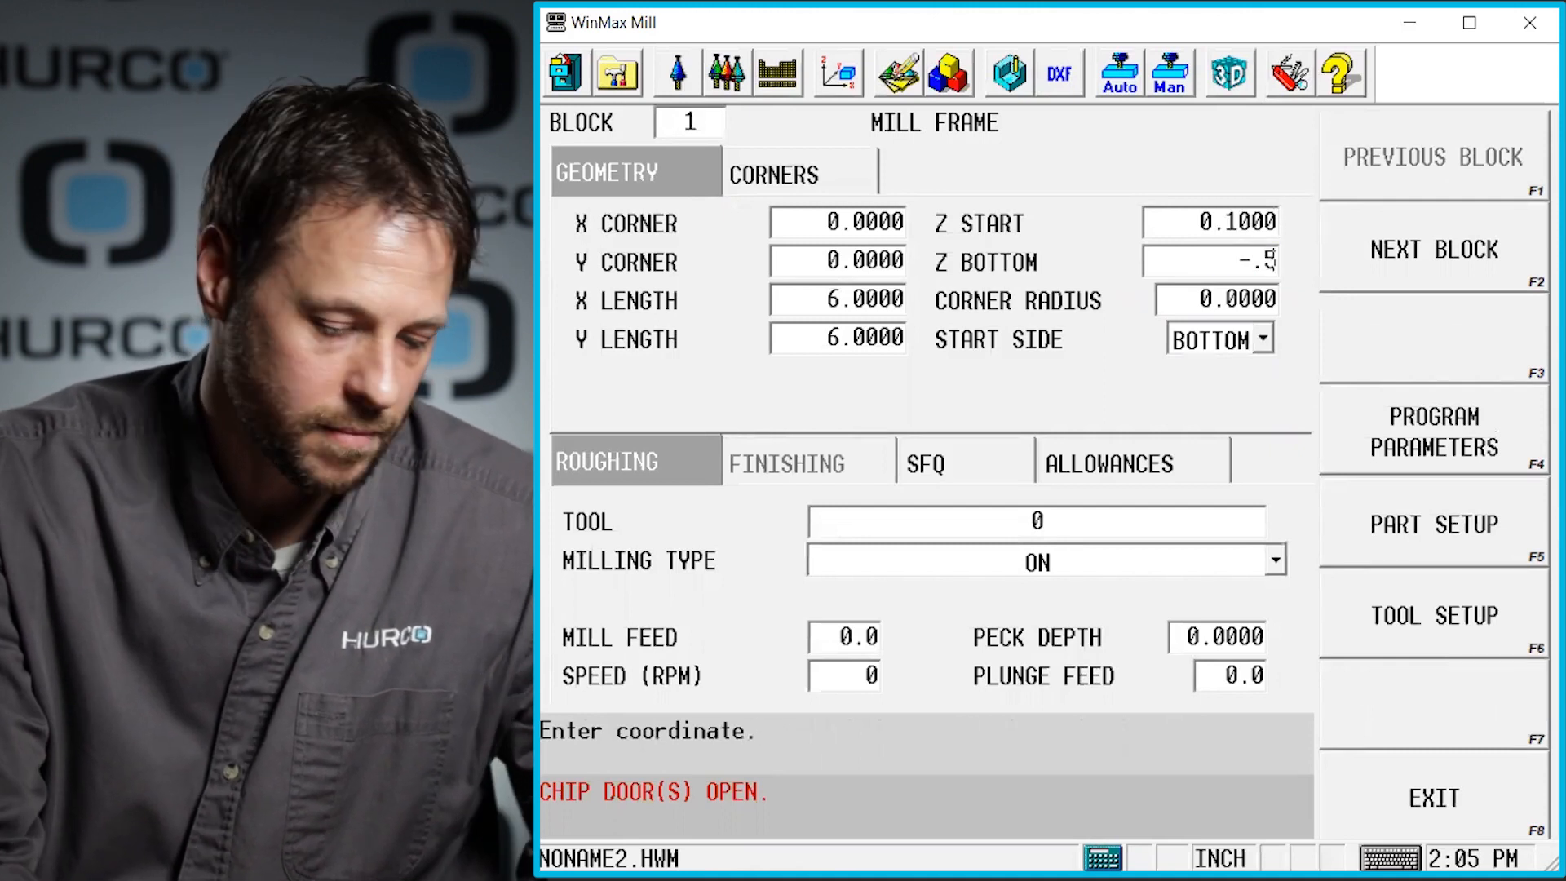
pyautogui.press('Return')
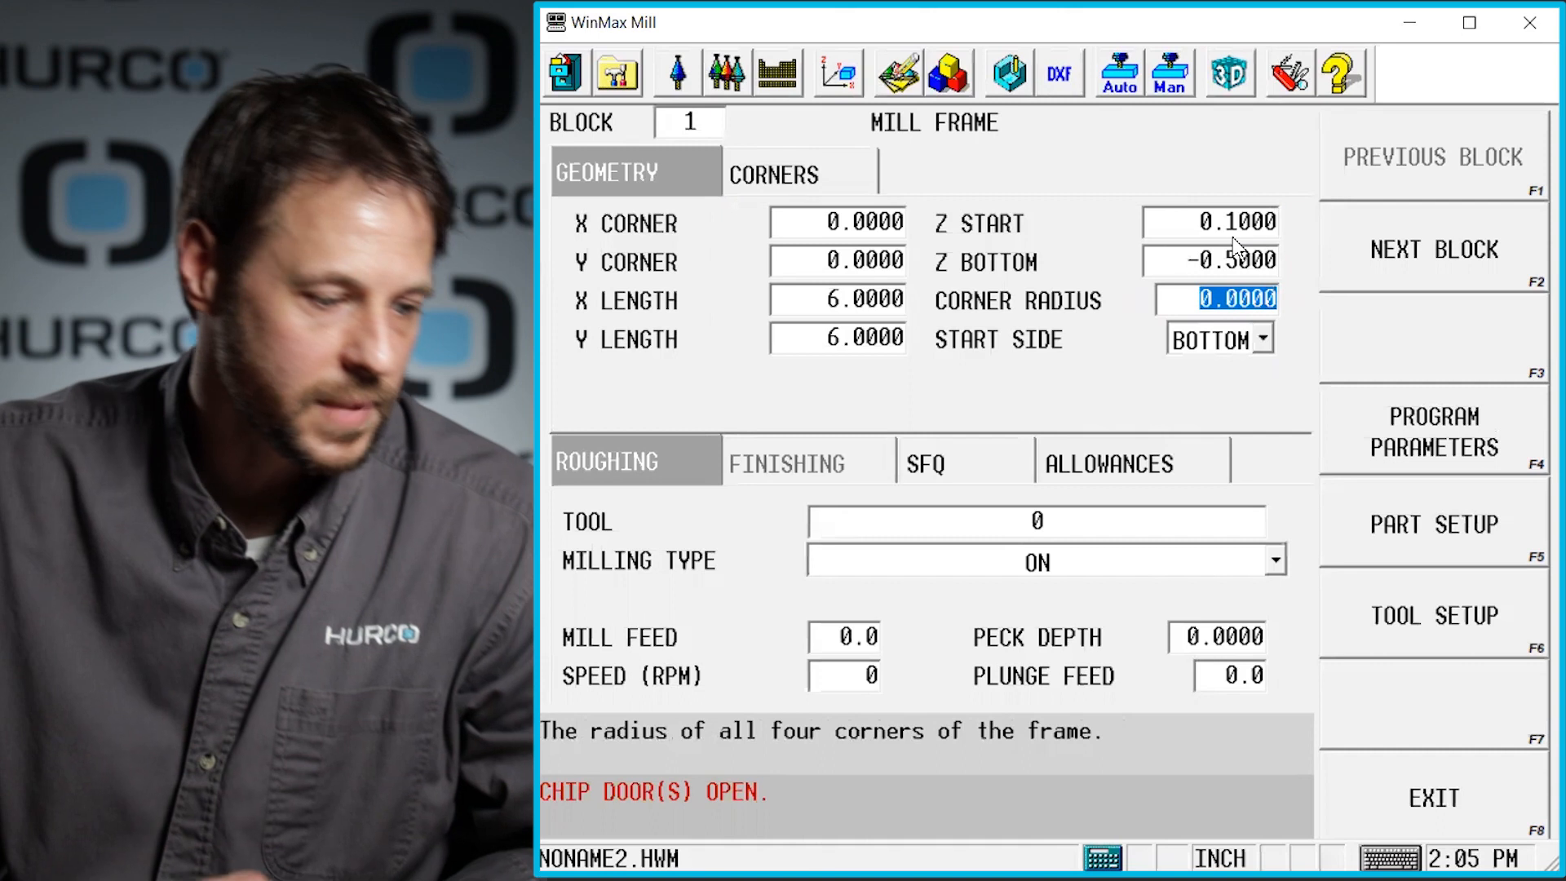
# - Pick tool 1, the 0.375 diameter end mill, from the tool list and set the milling type to Outside
pyautogui.click(1056, 514)
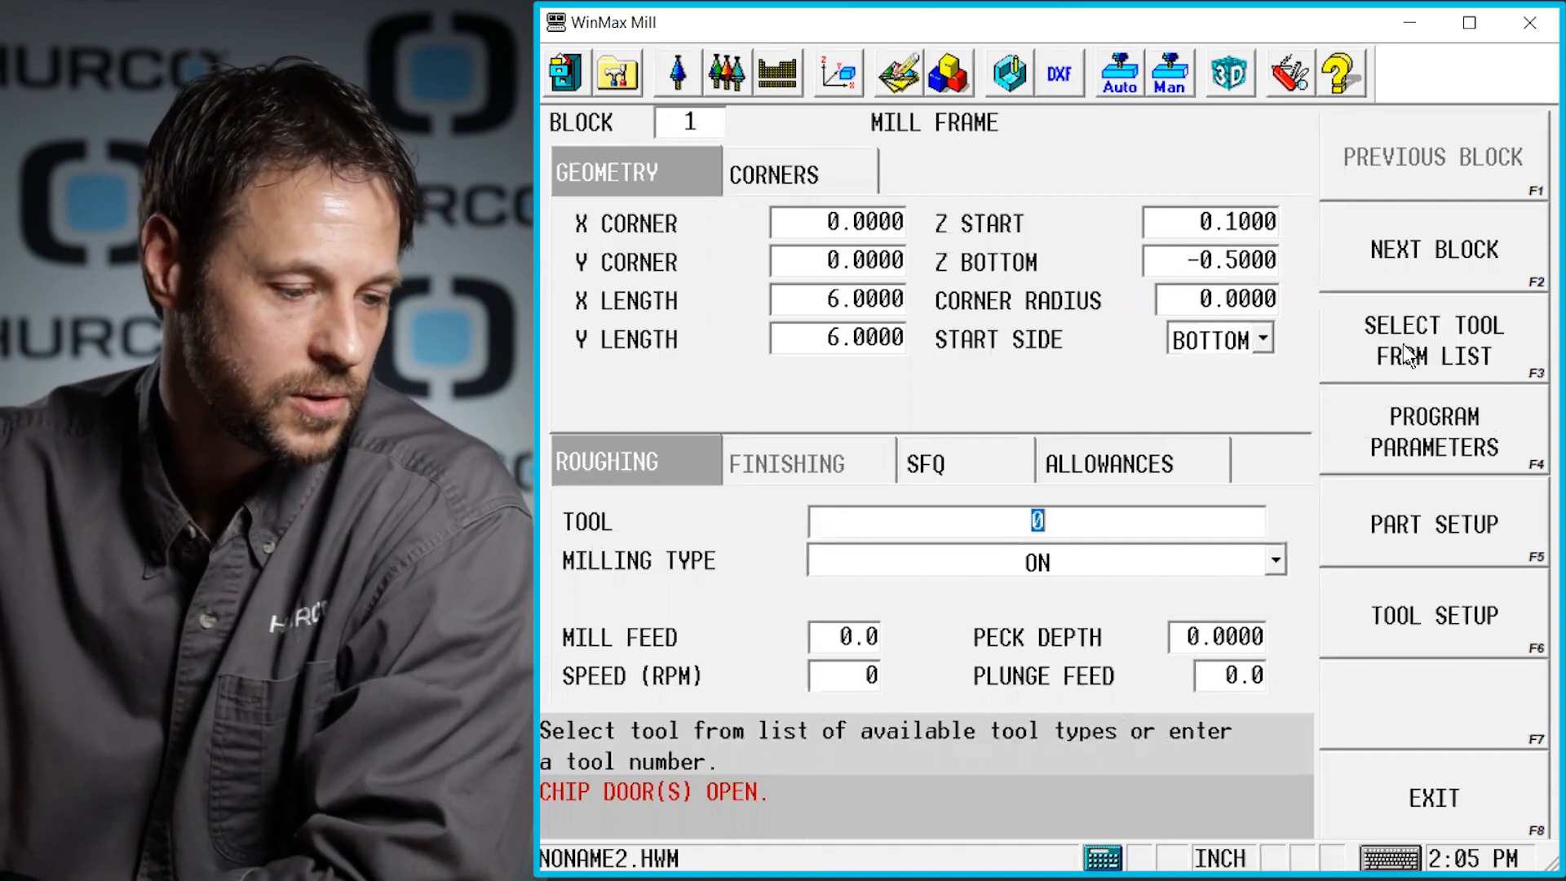
pyautogui.click(1368, 344)
pyautogui.click(955, 300)
pyautogui.click(1372, 165)
pyautogui.click(1090, 561)
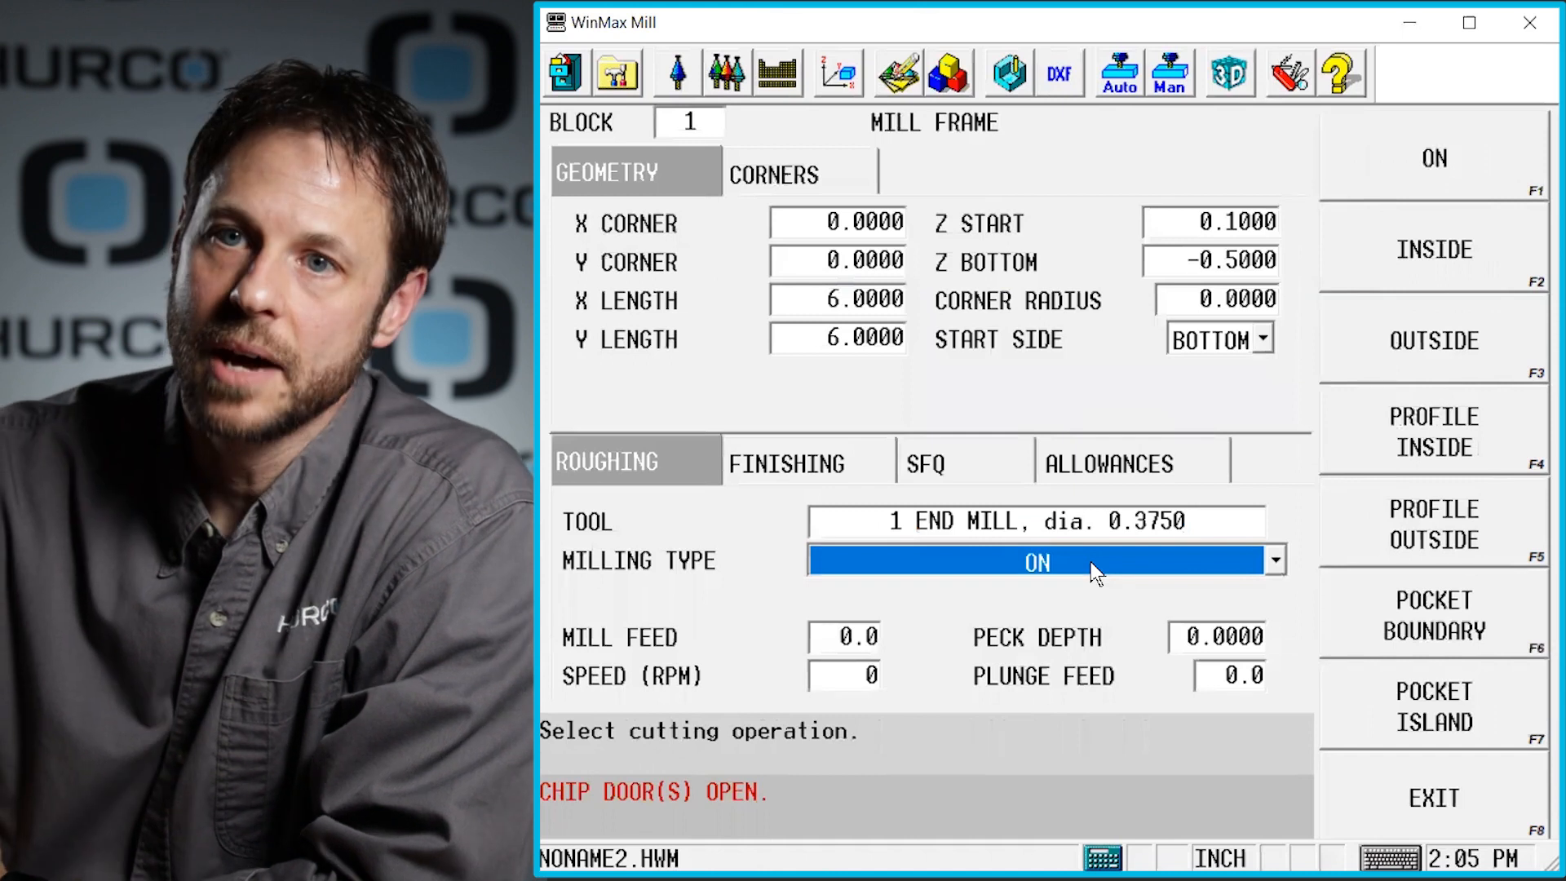
pyautogui.click(1434, 323)
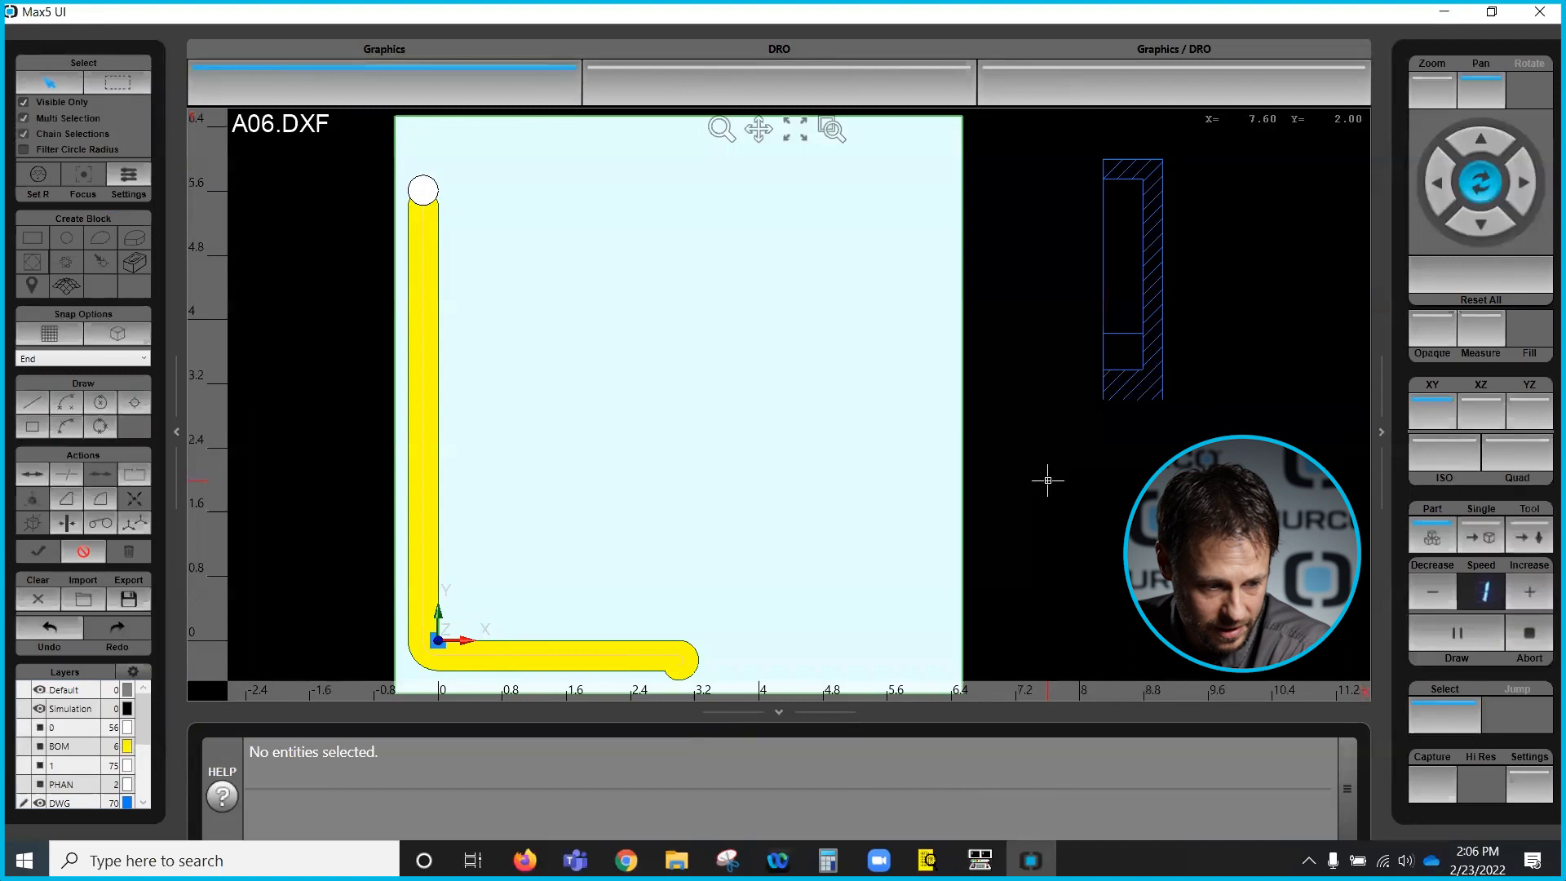
# - Review the frame toolpath simulation in isometric and top views with opaque display toggled
pyautogui.click(1429, 325)
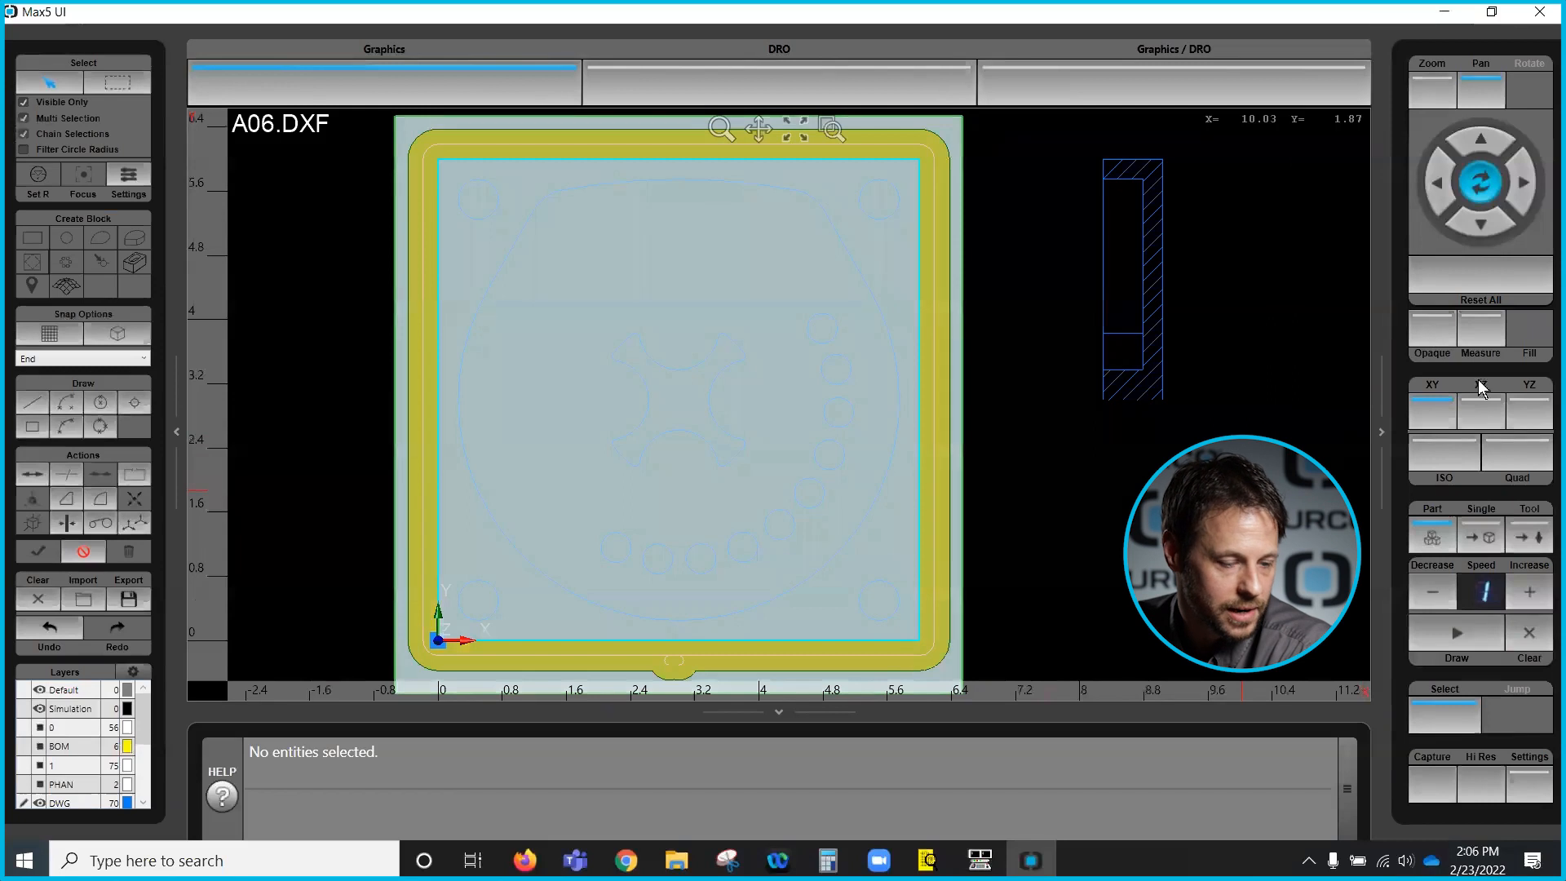
pyautogui.click(1443, 453)
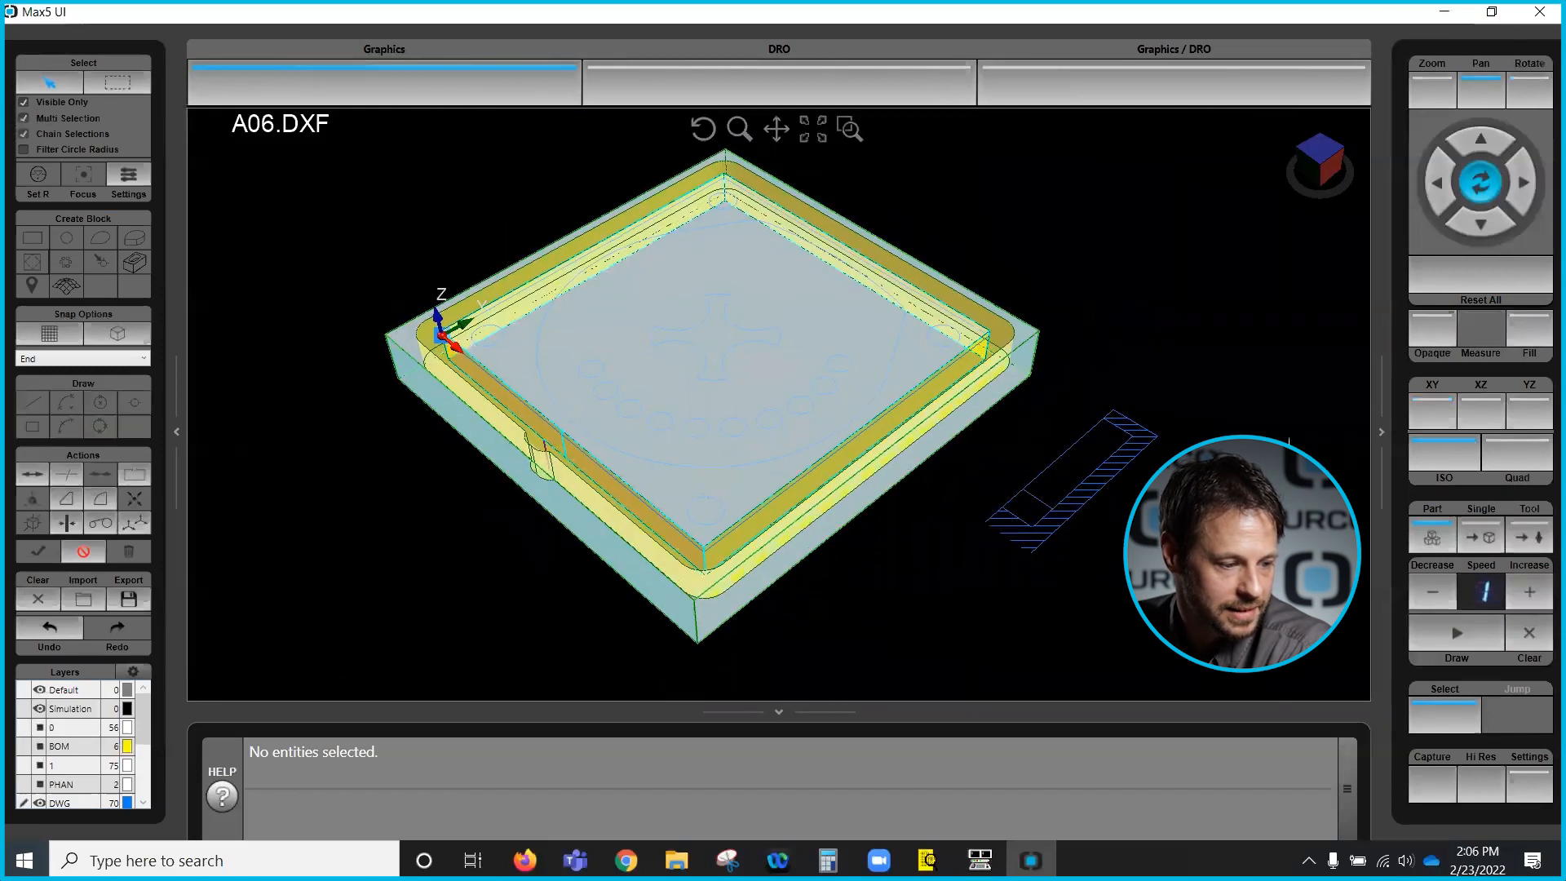
pyautogui.click(1418, 340)
pyautogui.click(1417, 340)
pyautogui.click(1432, 408)
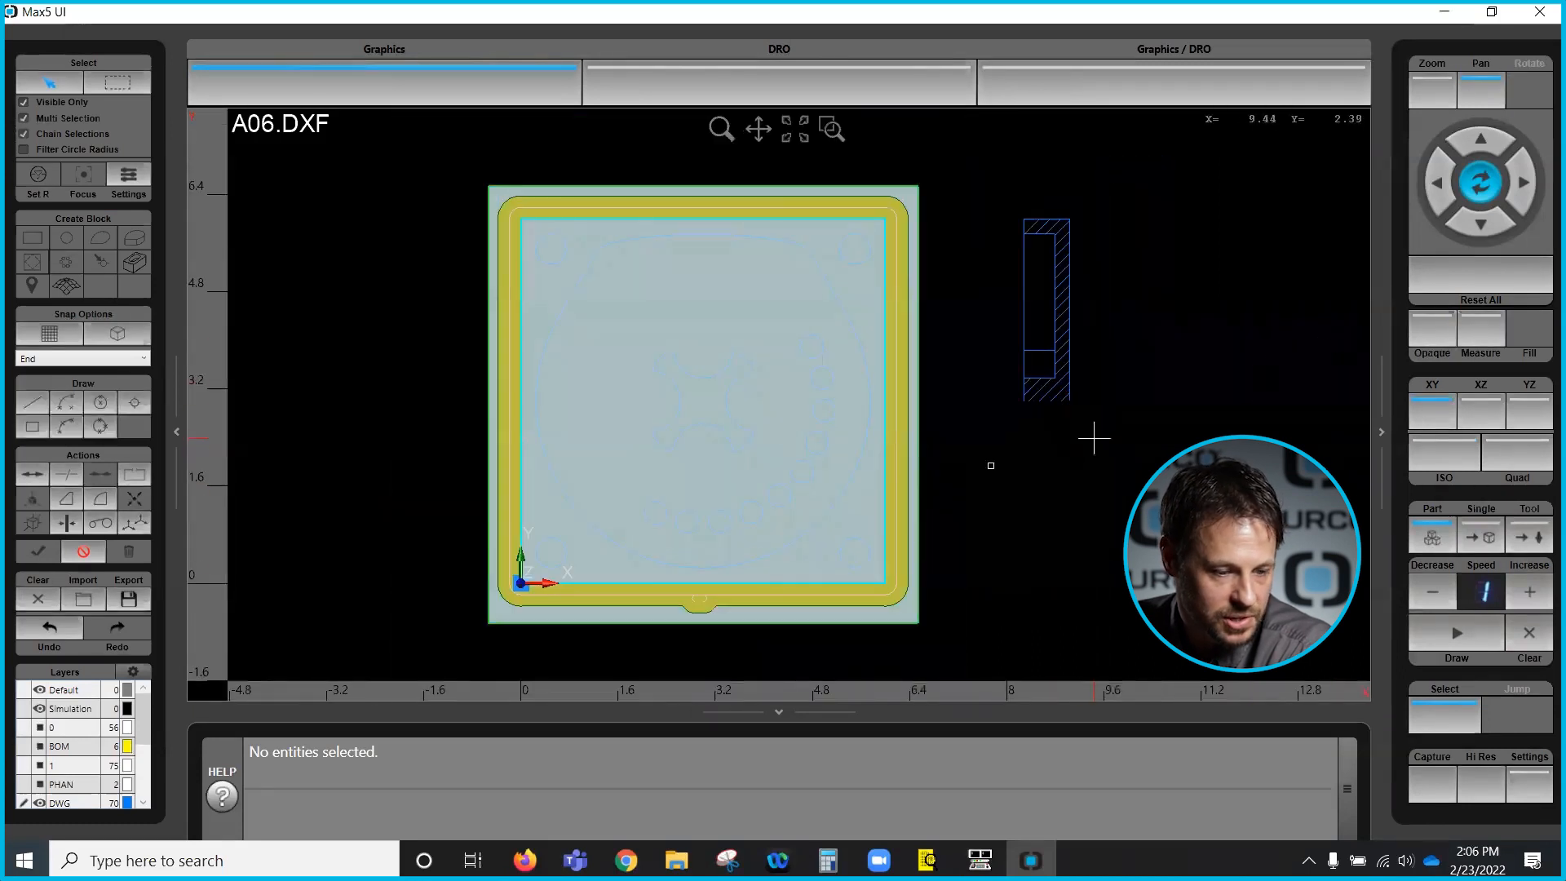
# - Clear the simulation graphics and toggle the Simulation layer's visibility
pyautogui.click(1529, 632)
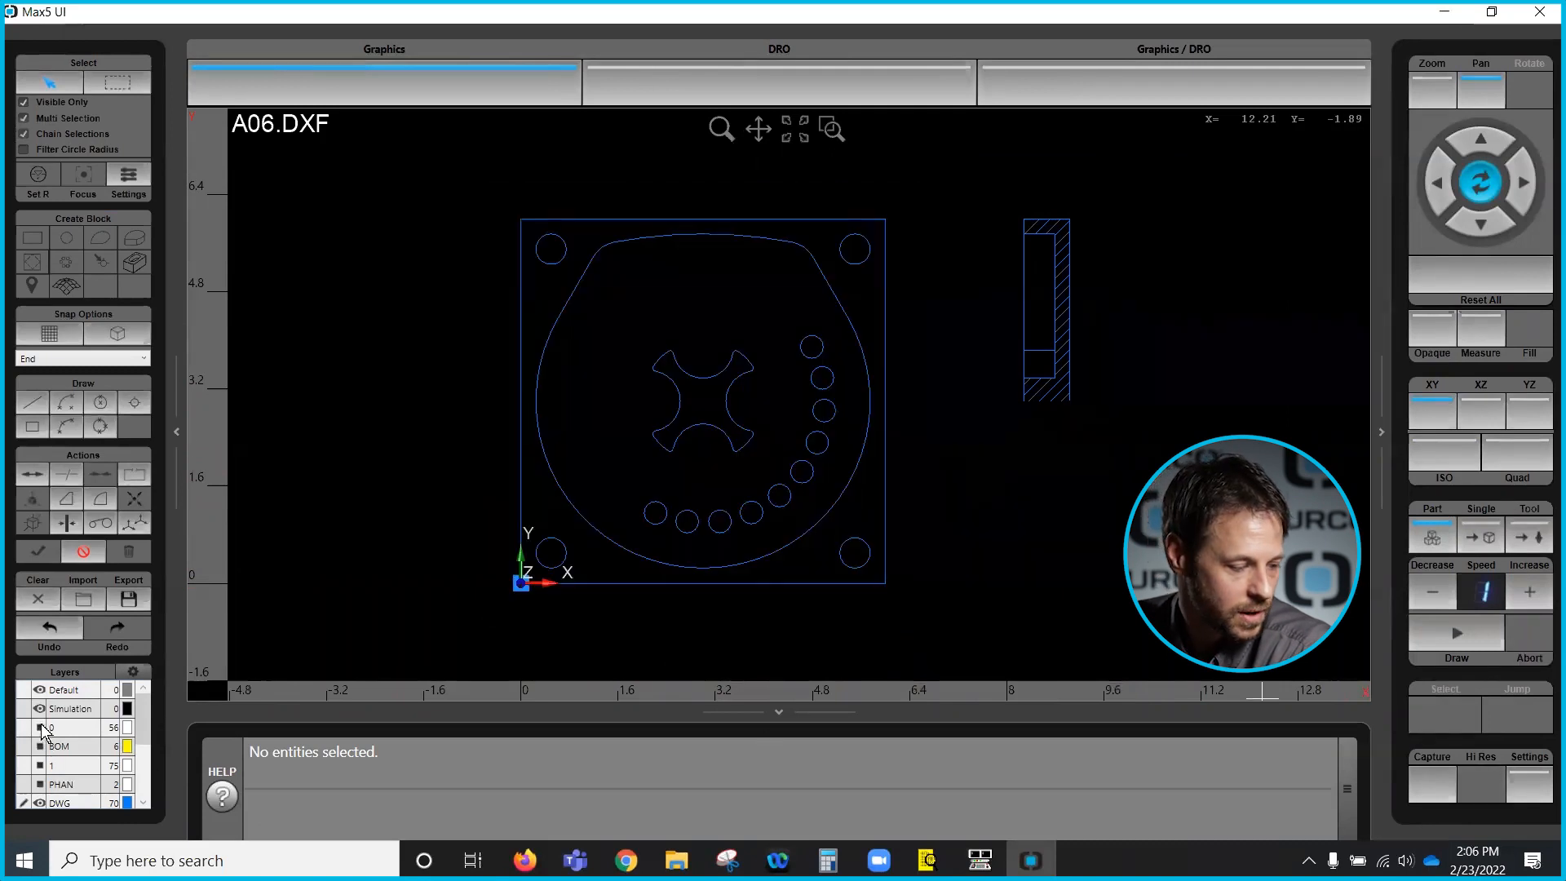
pyautogui.click(38, 709)
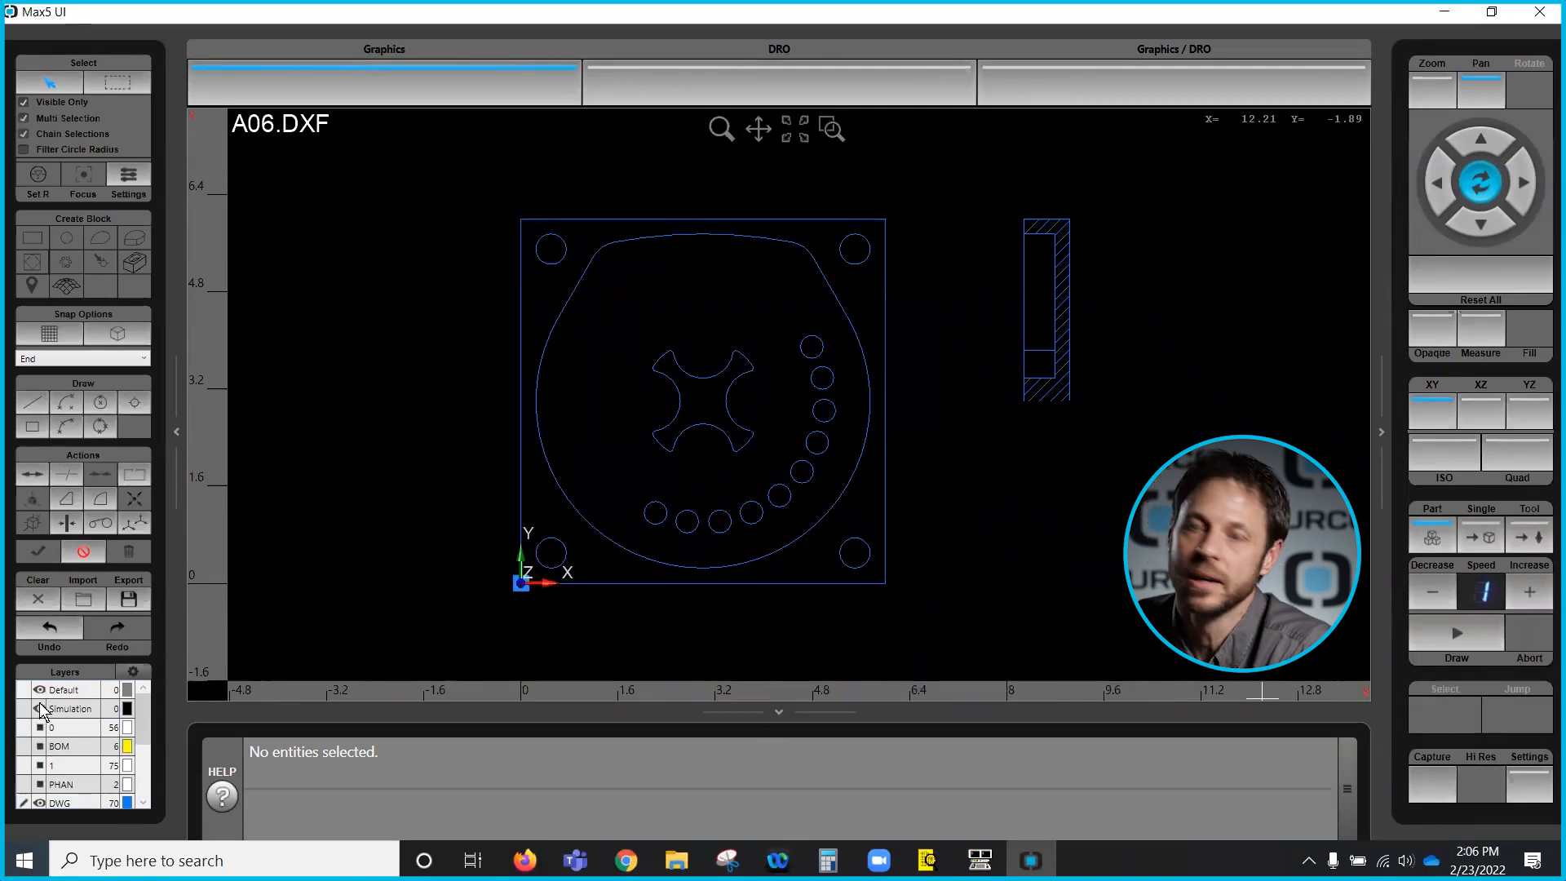